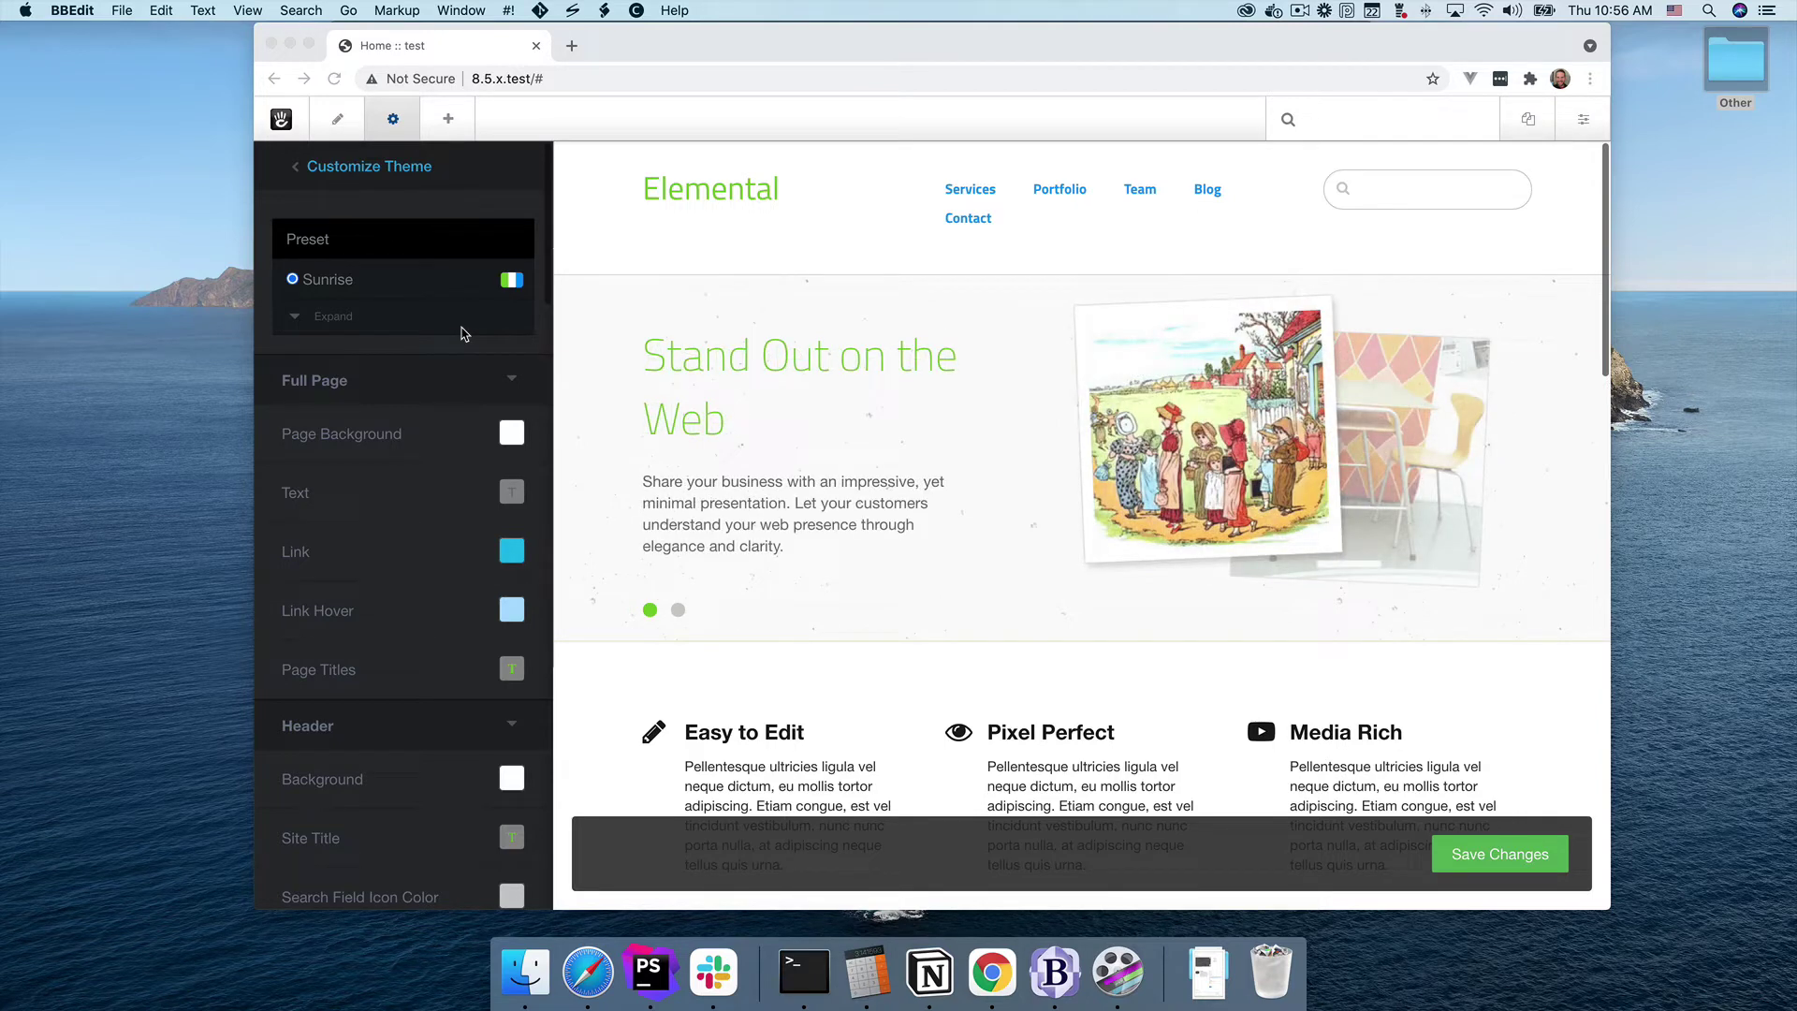
Switch the Elemental theme's colour preset to Blue Sky
left_click(462, 334)
scroll(462, 334, "down", 5)
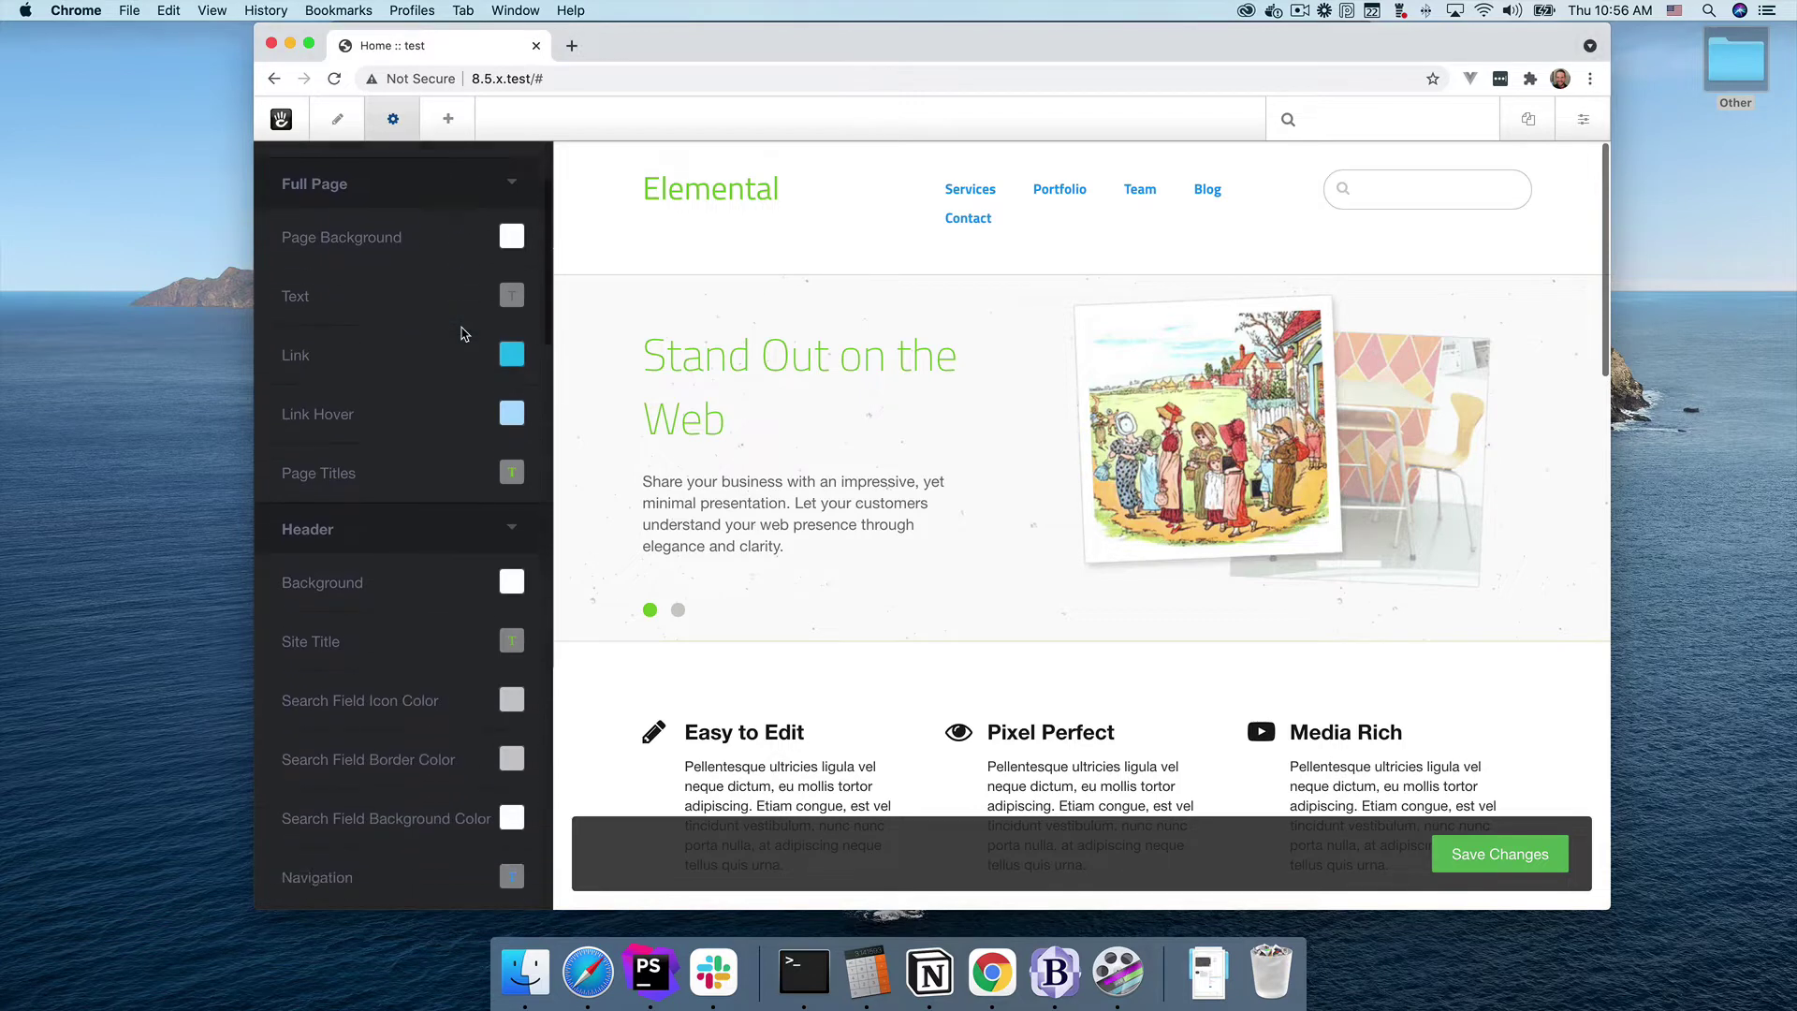
scroll(462, 334, "down", 5)
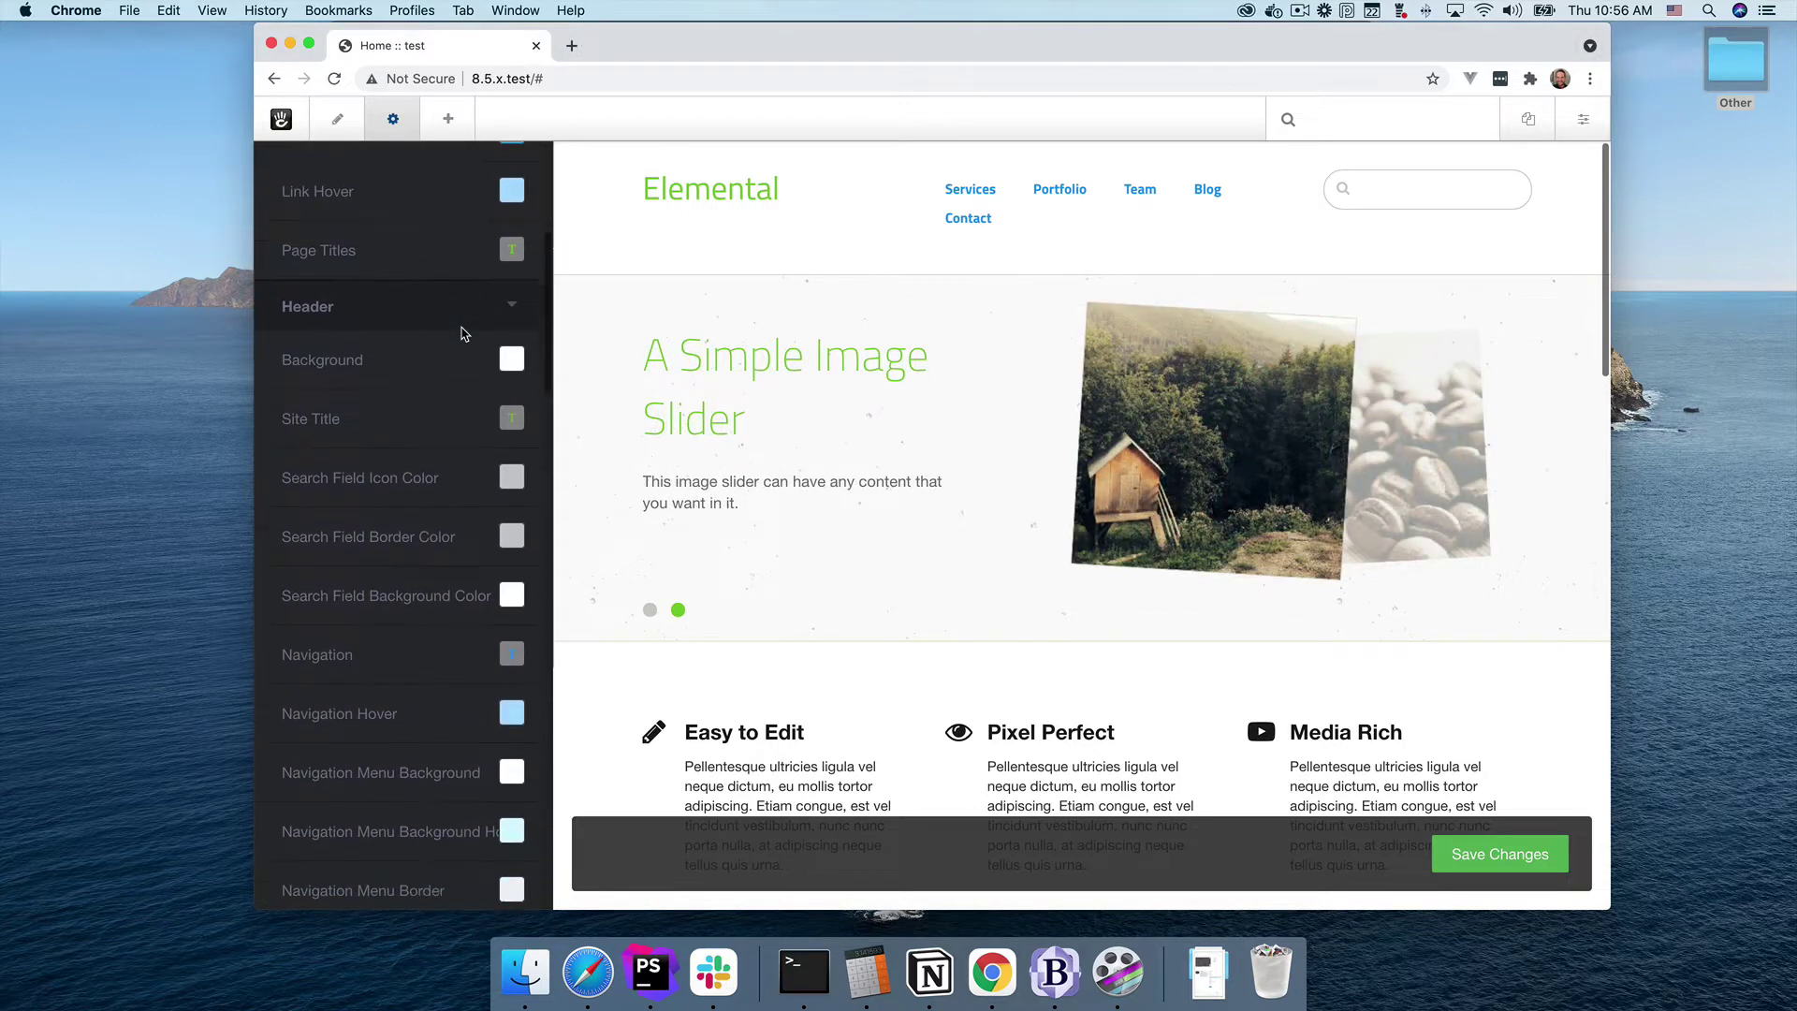
scroll(462, 334, "up", 7)
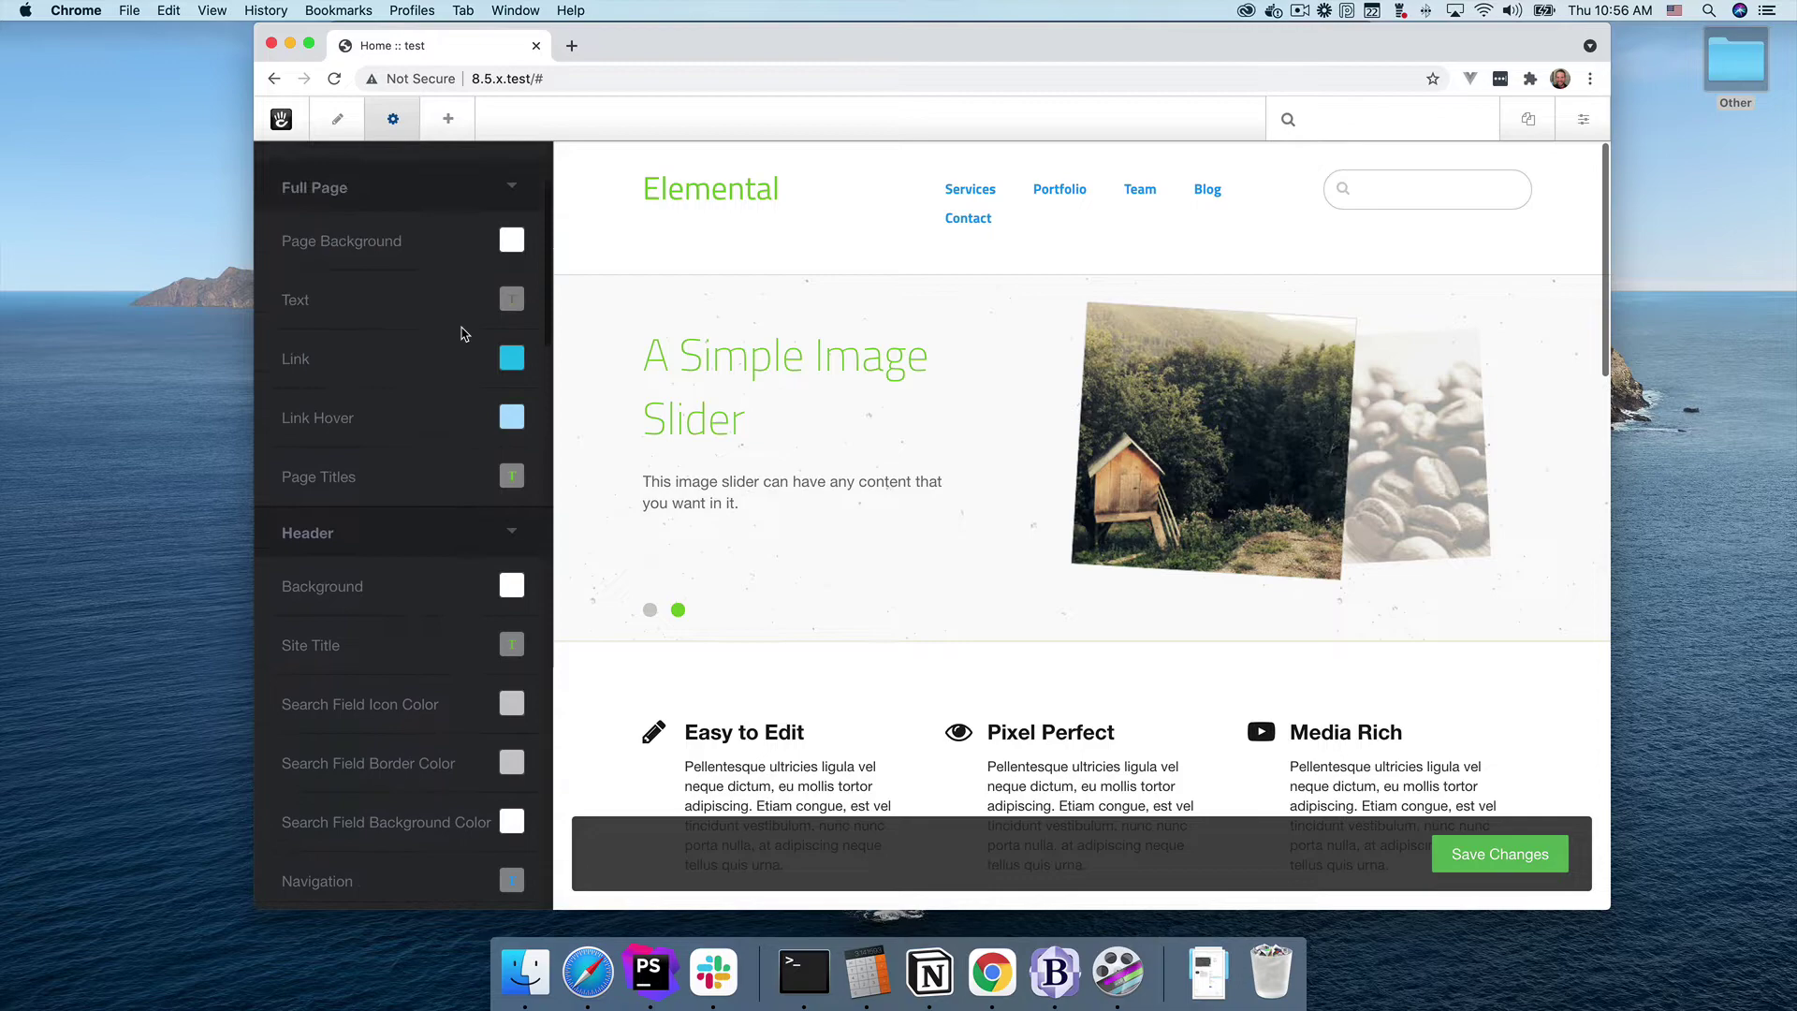
scroll(462, 334, "up", 3)
left_click(341, 324)
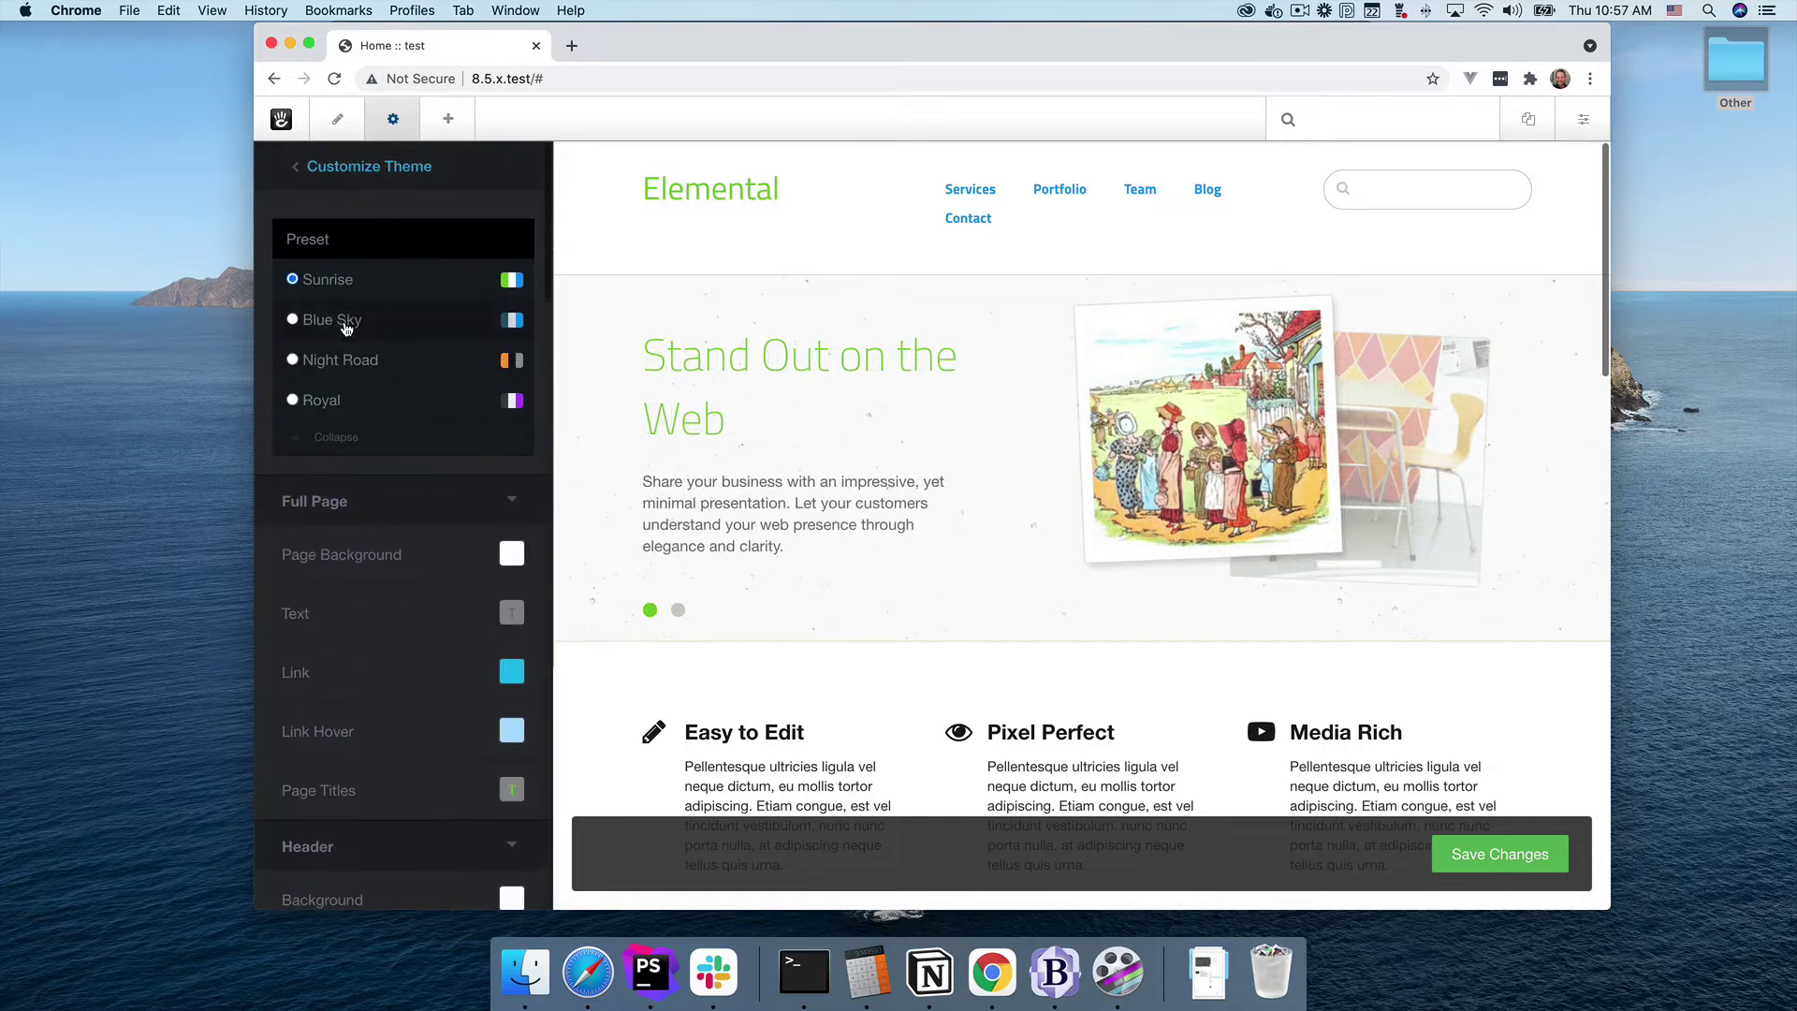
left_click(379, 436)
Lighten the Link Hover colour to rgb(82, 197, 255)
scroll(393, 502, "down", 5)
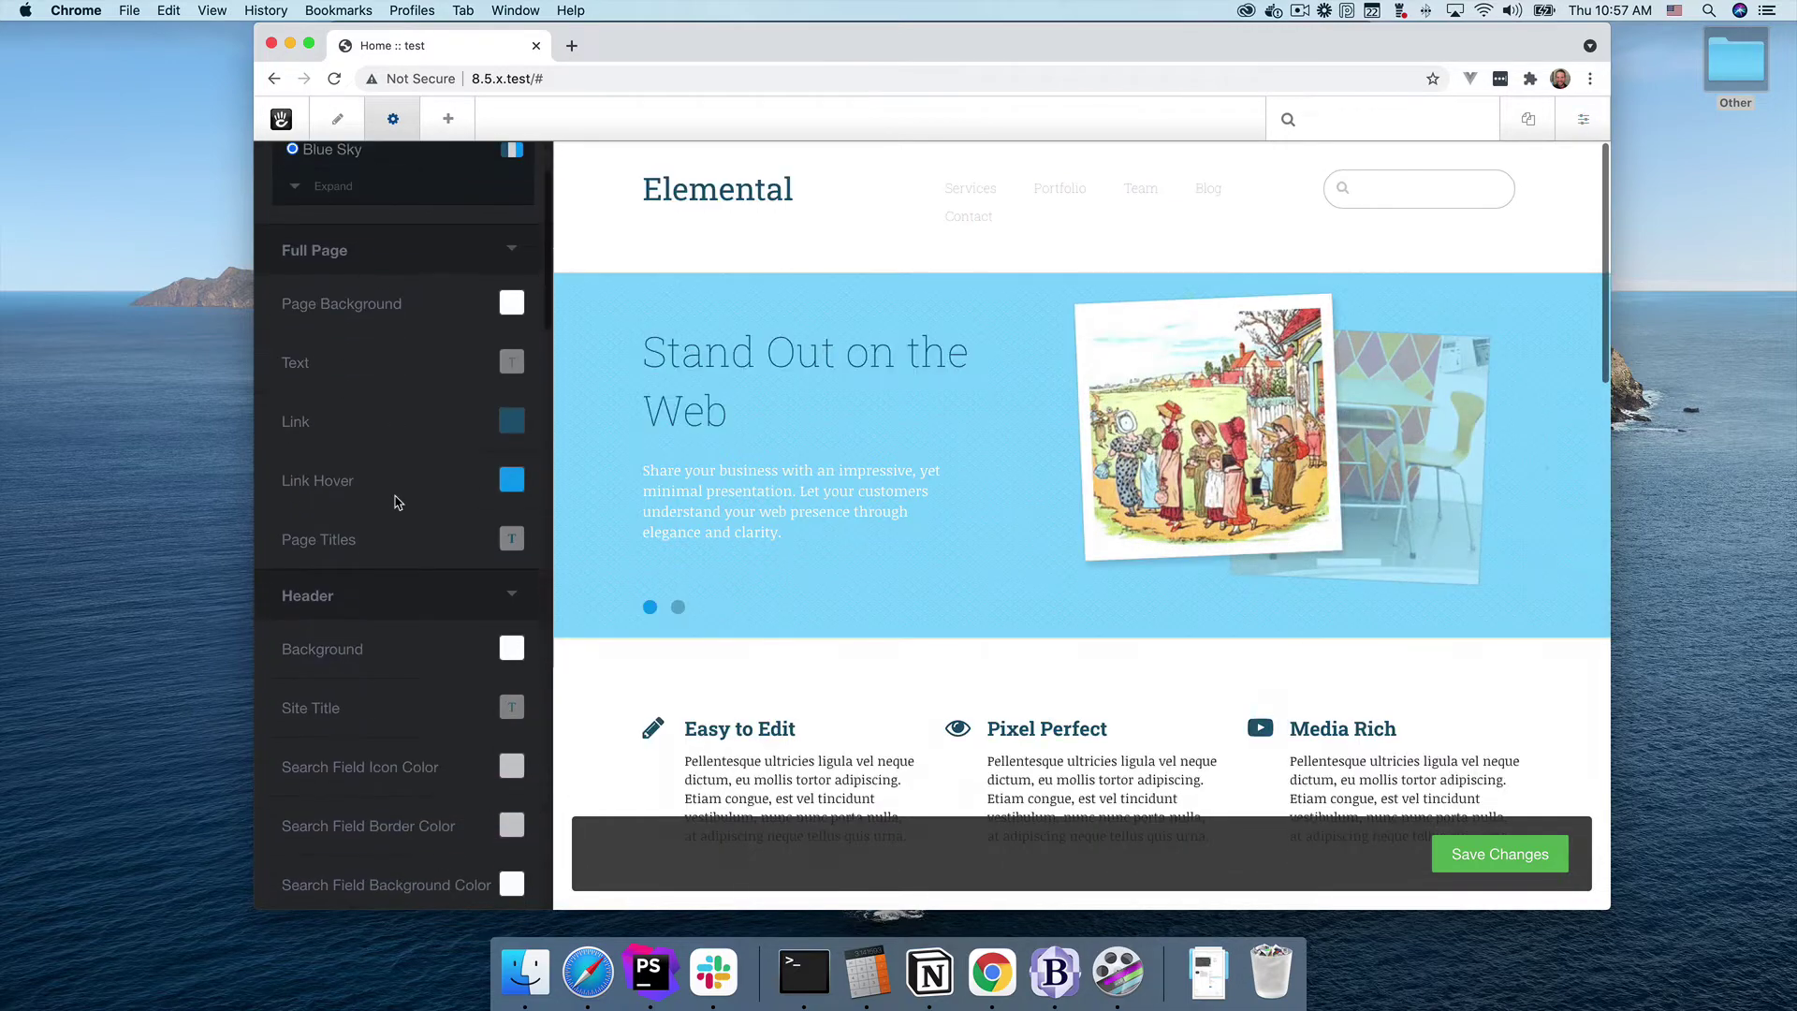
scroll(394, 503, "down", 3)
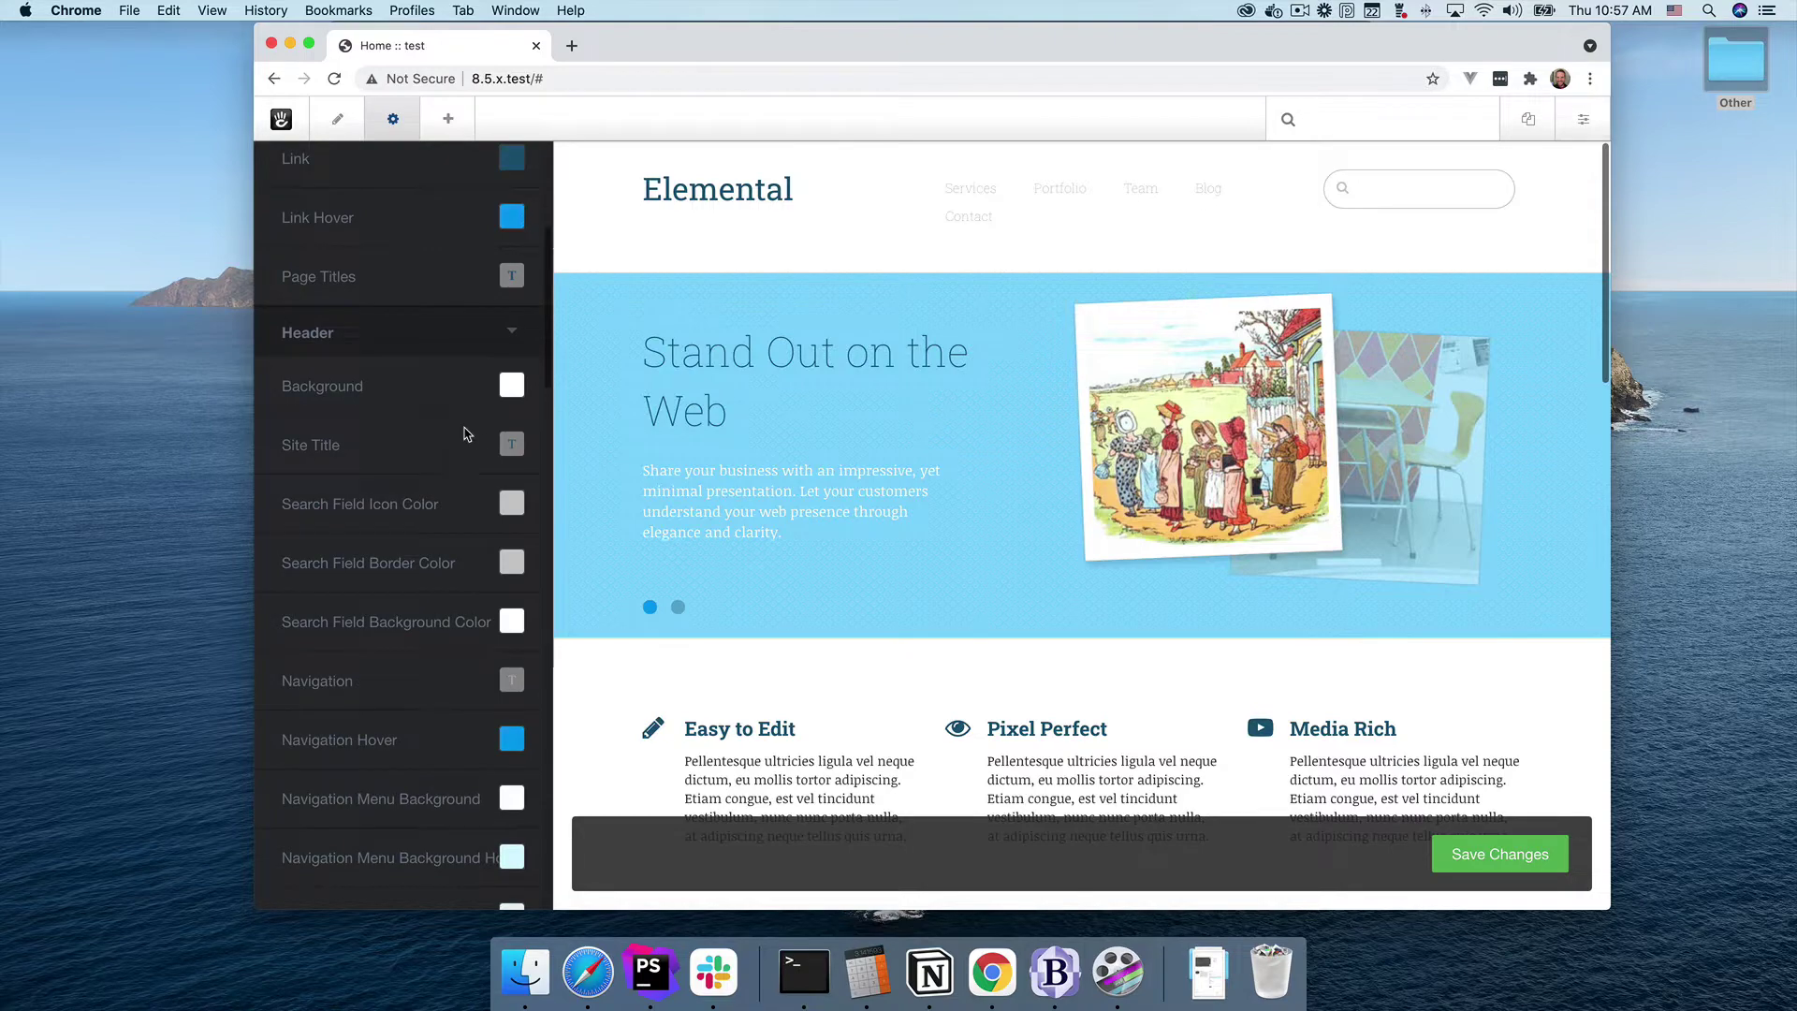
left_click(508, 218)
left_click_drag(595, 270, 594, 239)
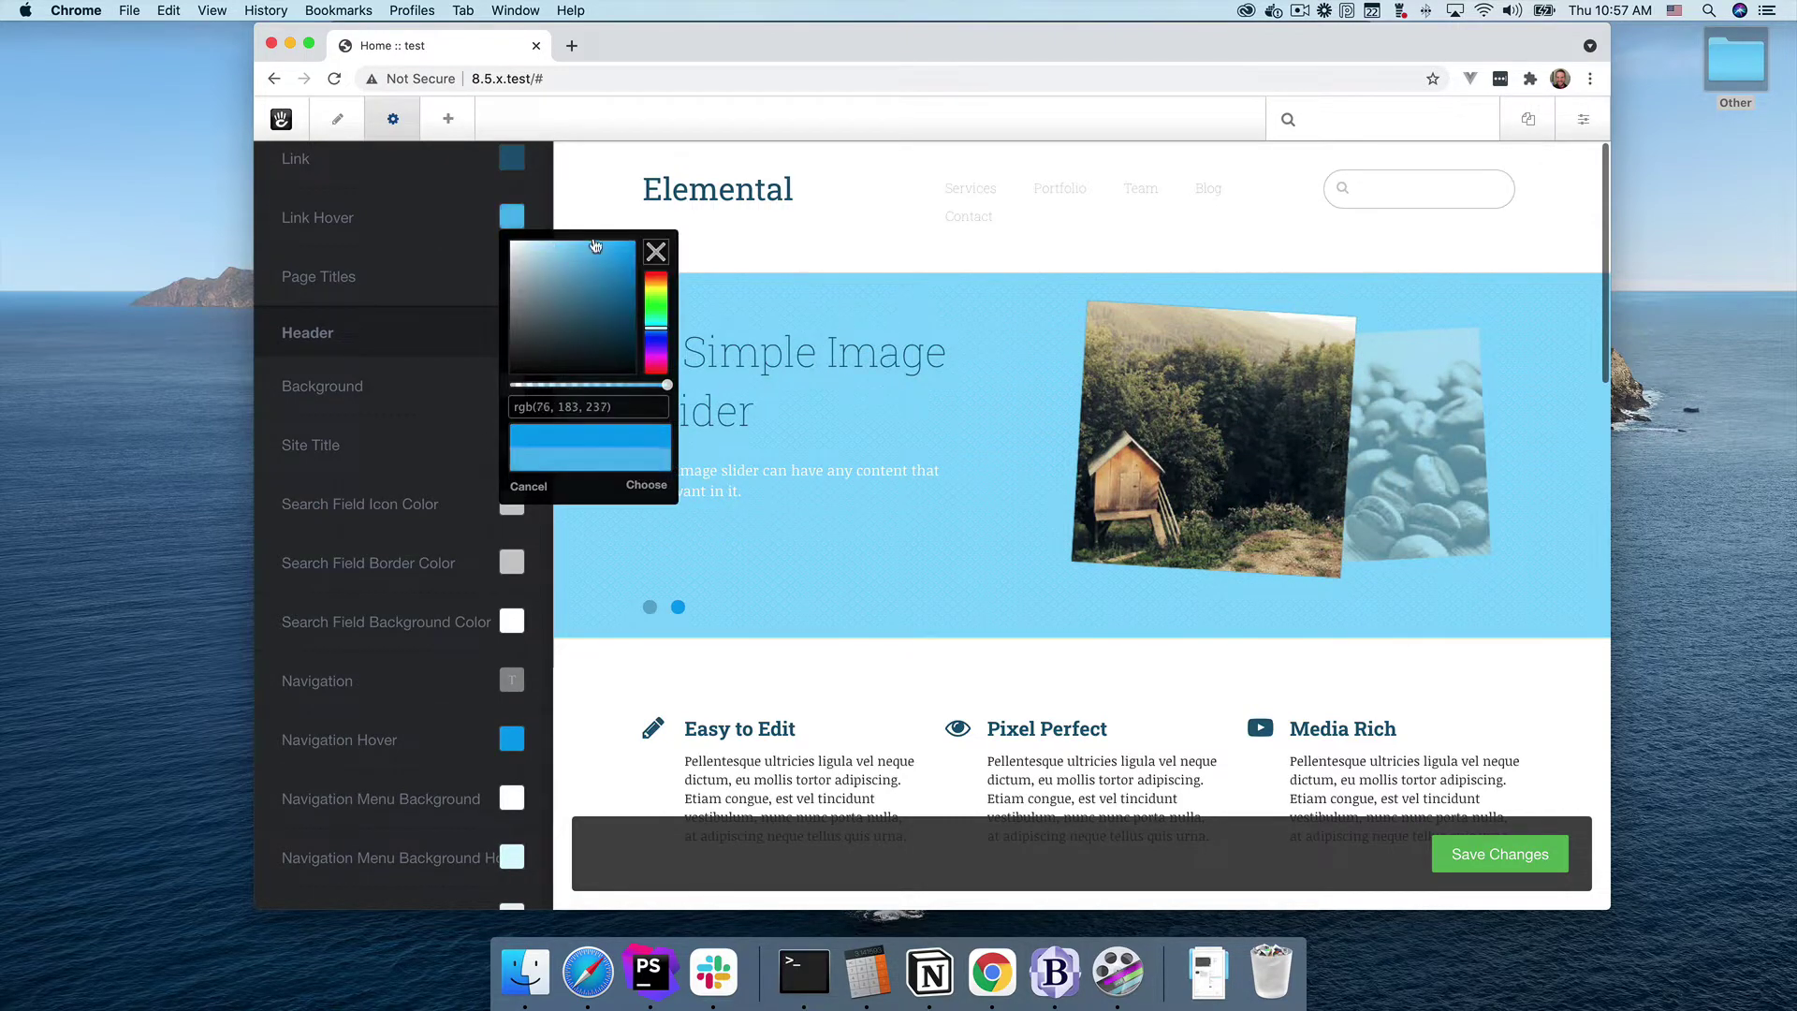
left_click(646, 483)
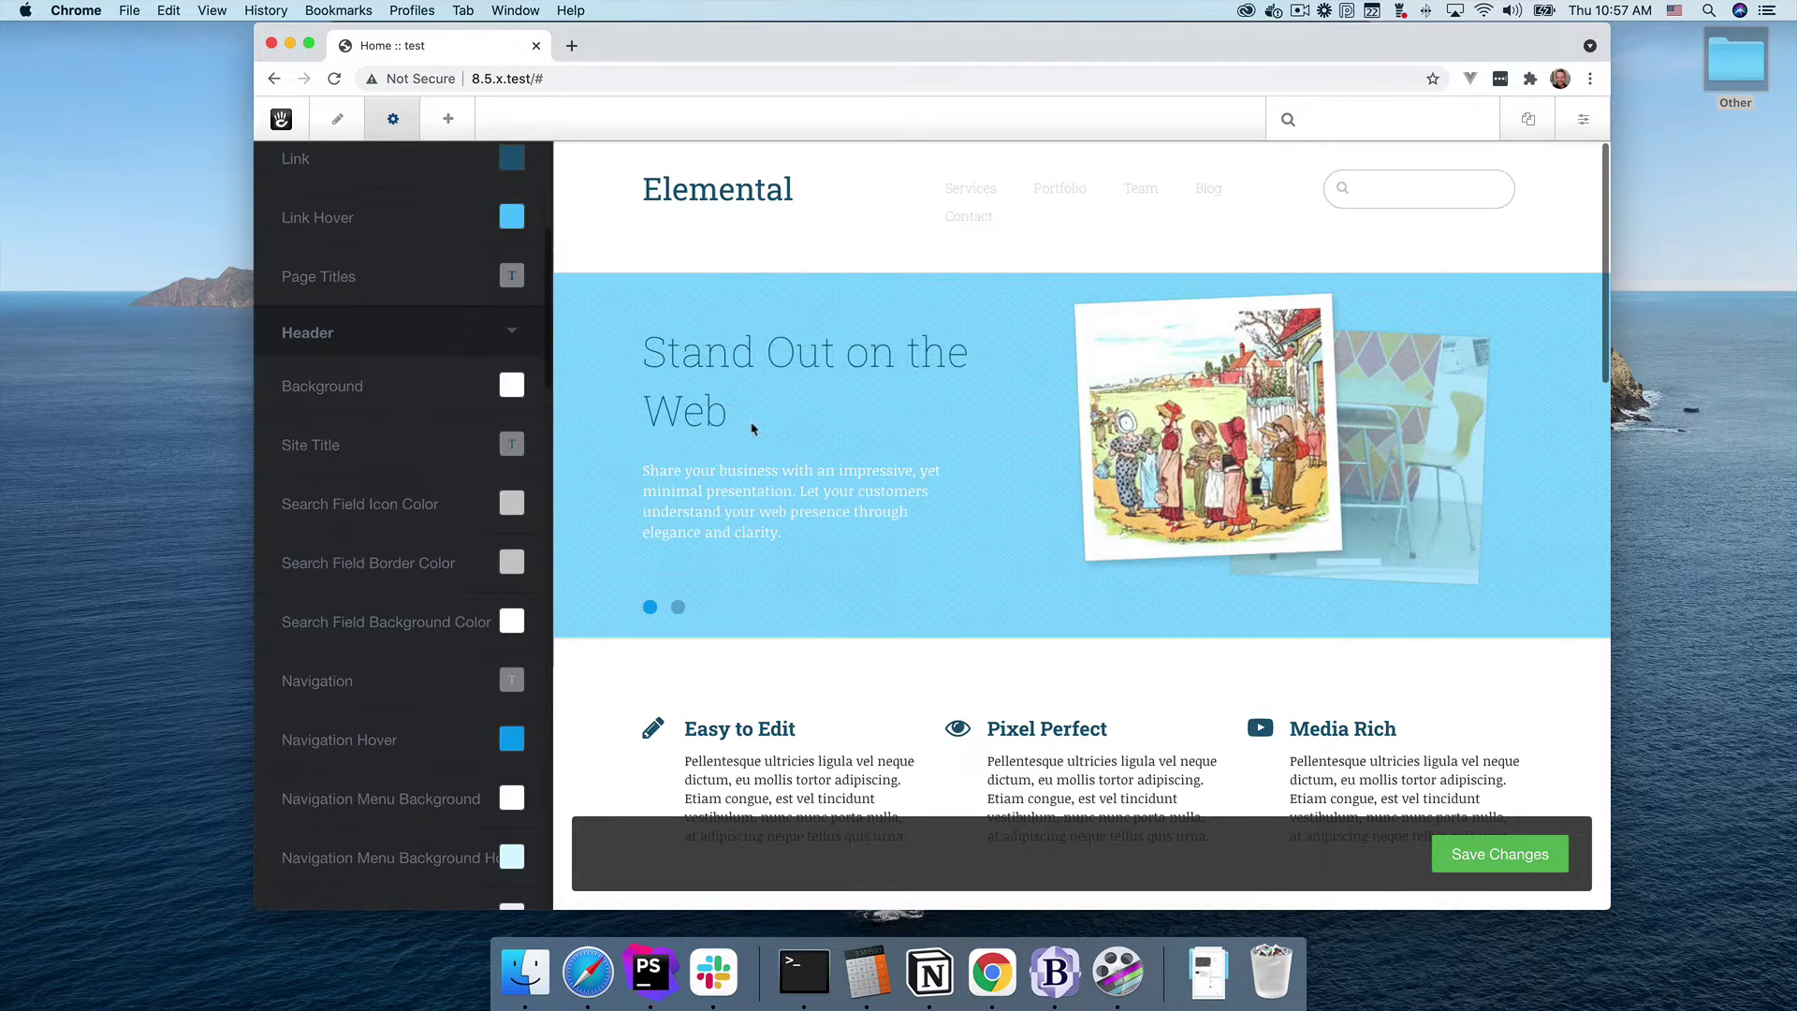
Check the navigation font settings without changing them, and save the theme changes
scroll(425, 585, "down", 5)
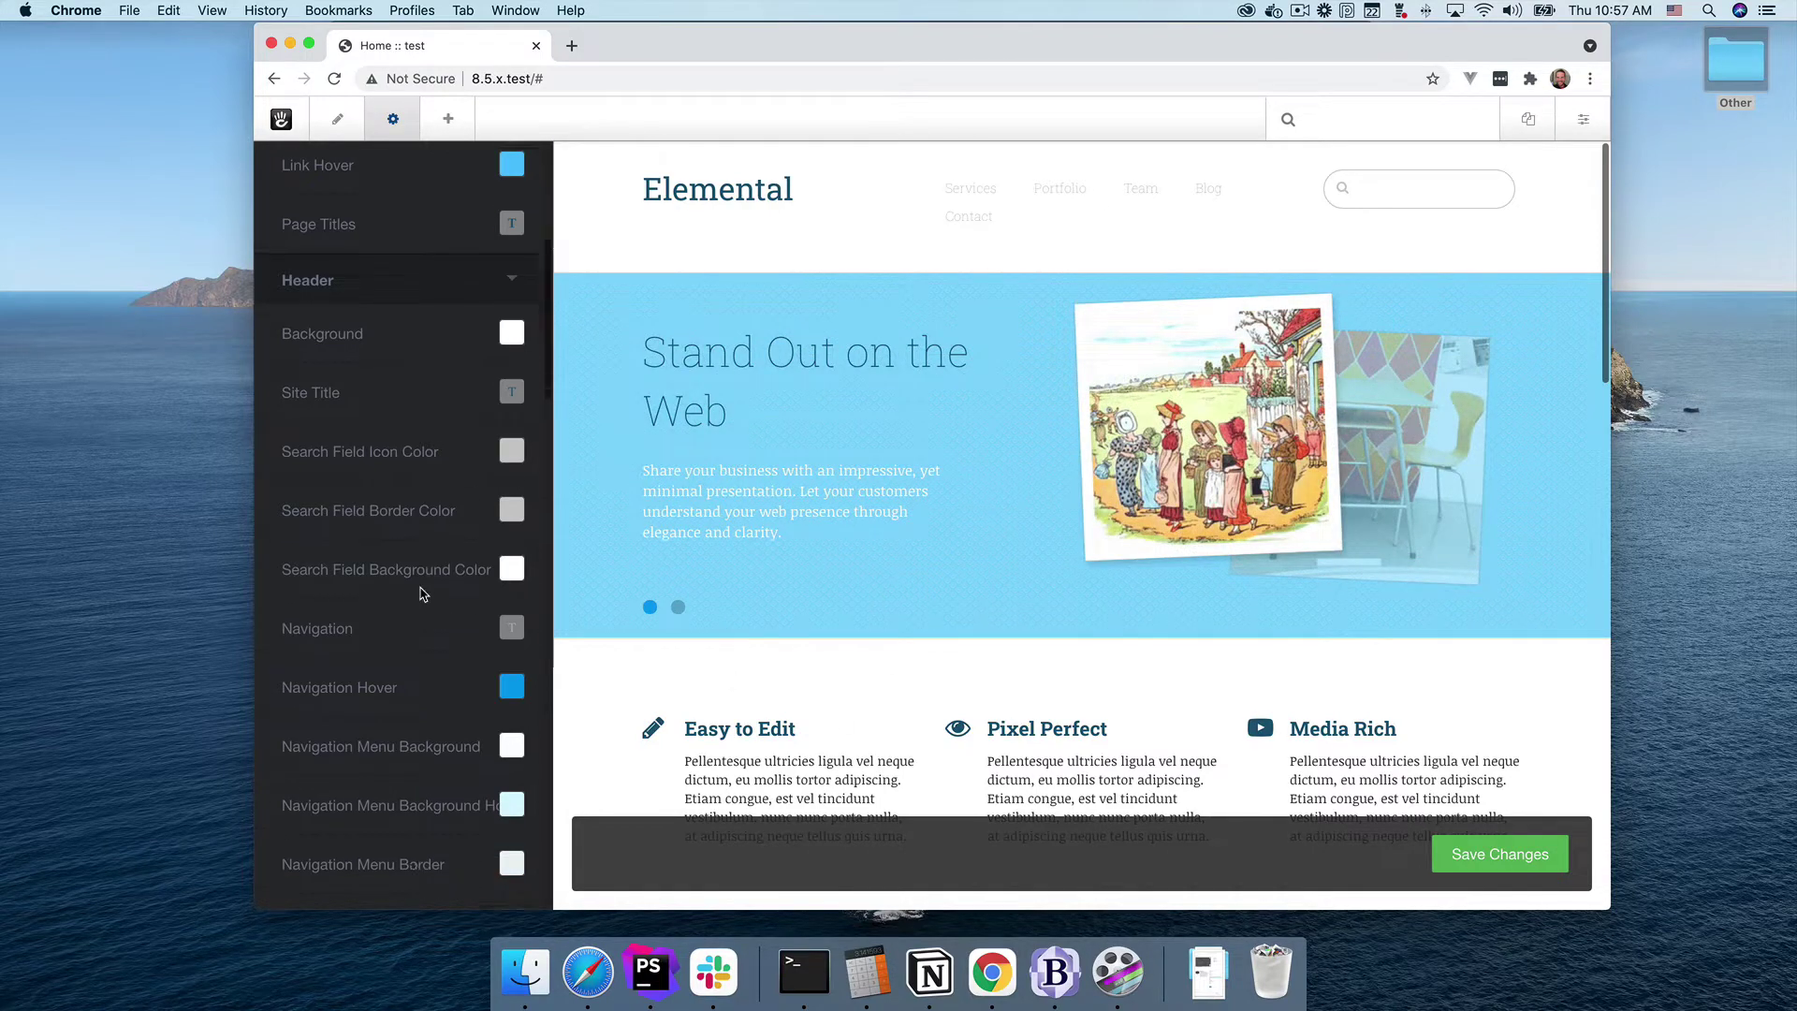
left_click(511, 462)
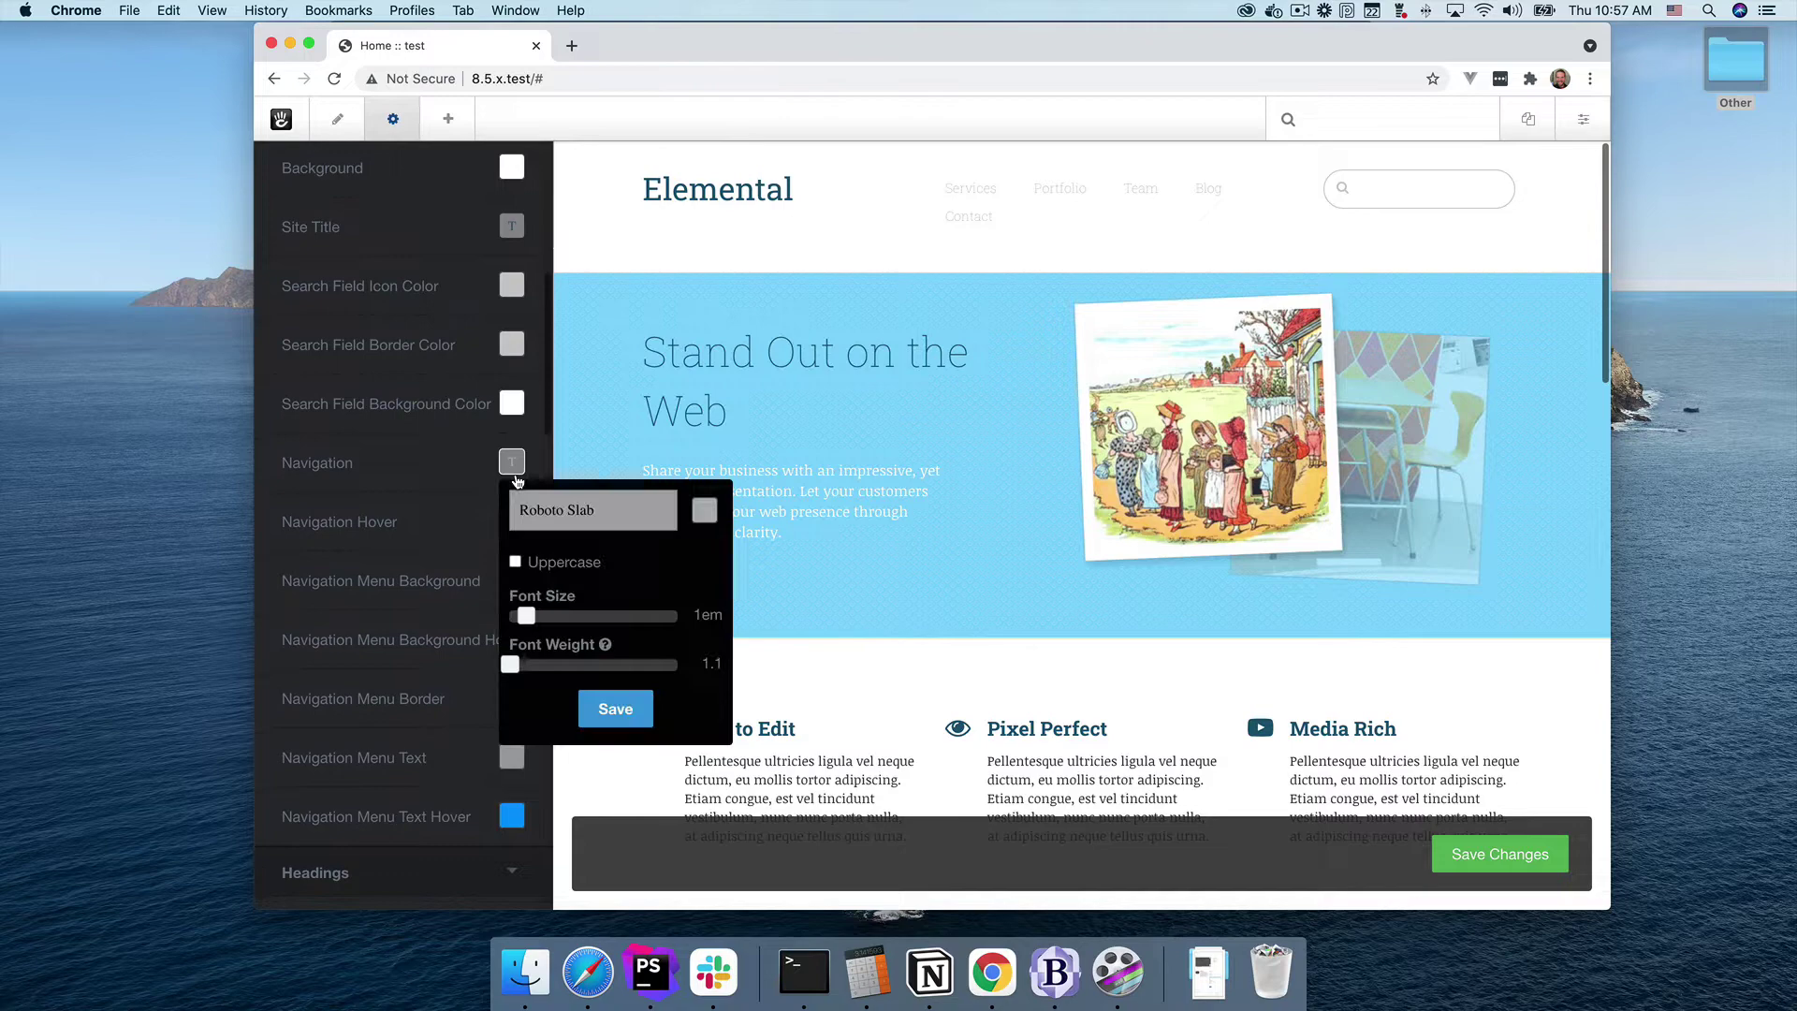
left_click(1023, 719)
left_click(1498, 854)
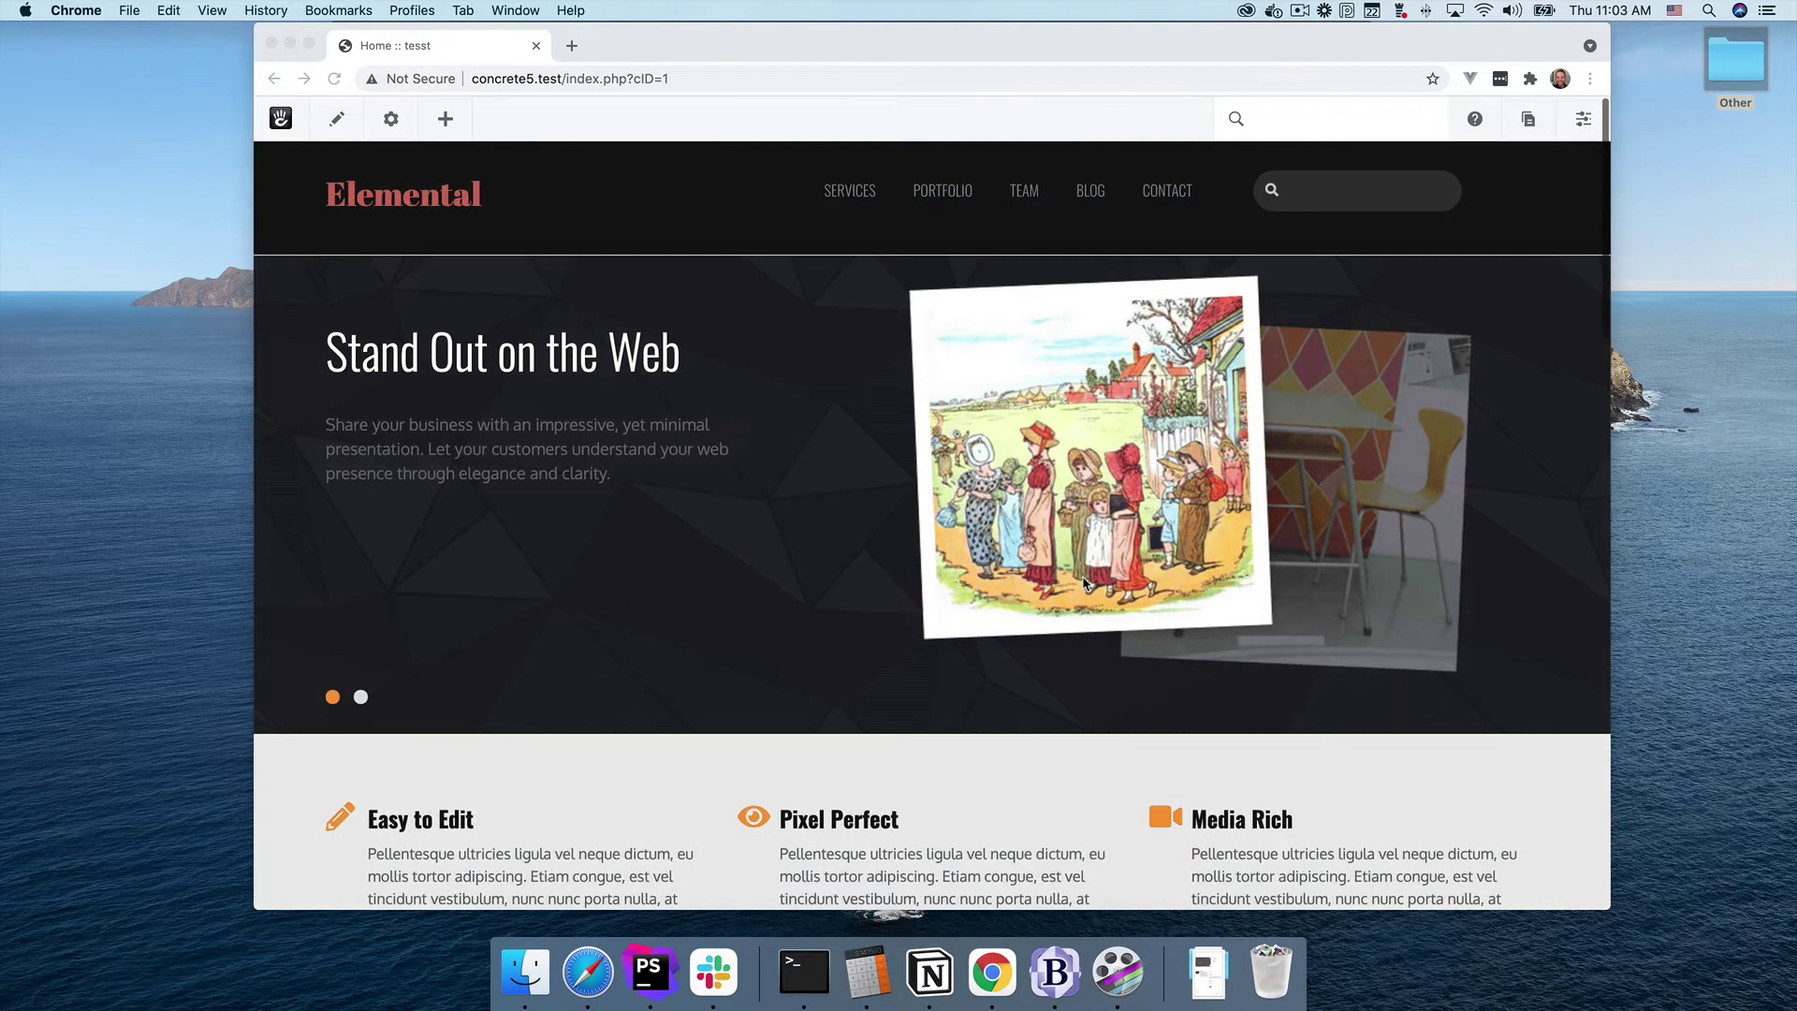
From the Themes dashboard, view the site's home page, then go back to Themes
scroll(1083, 582, "down", 6)
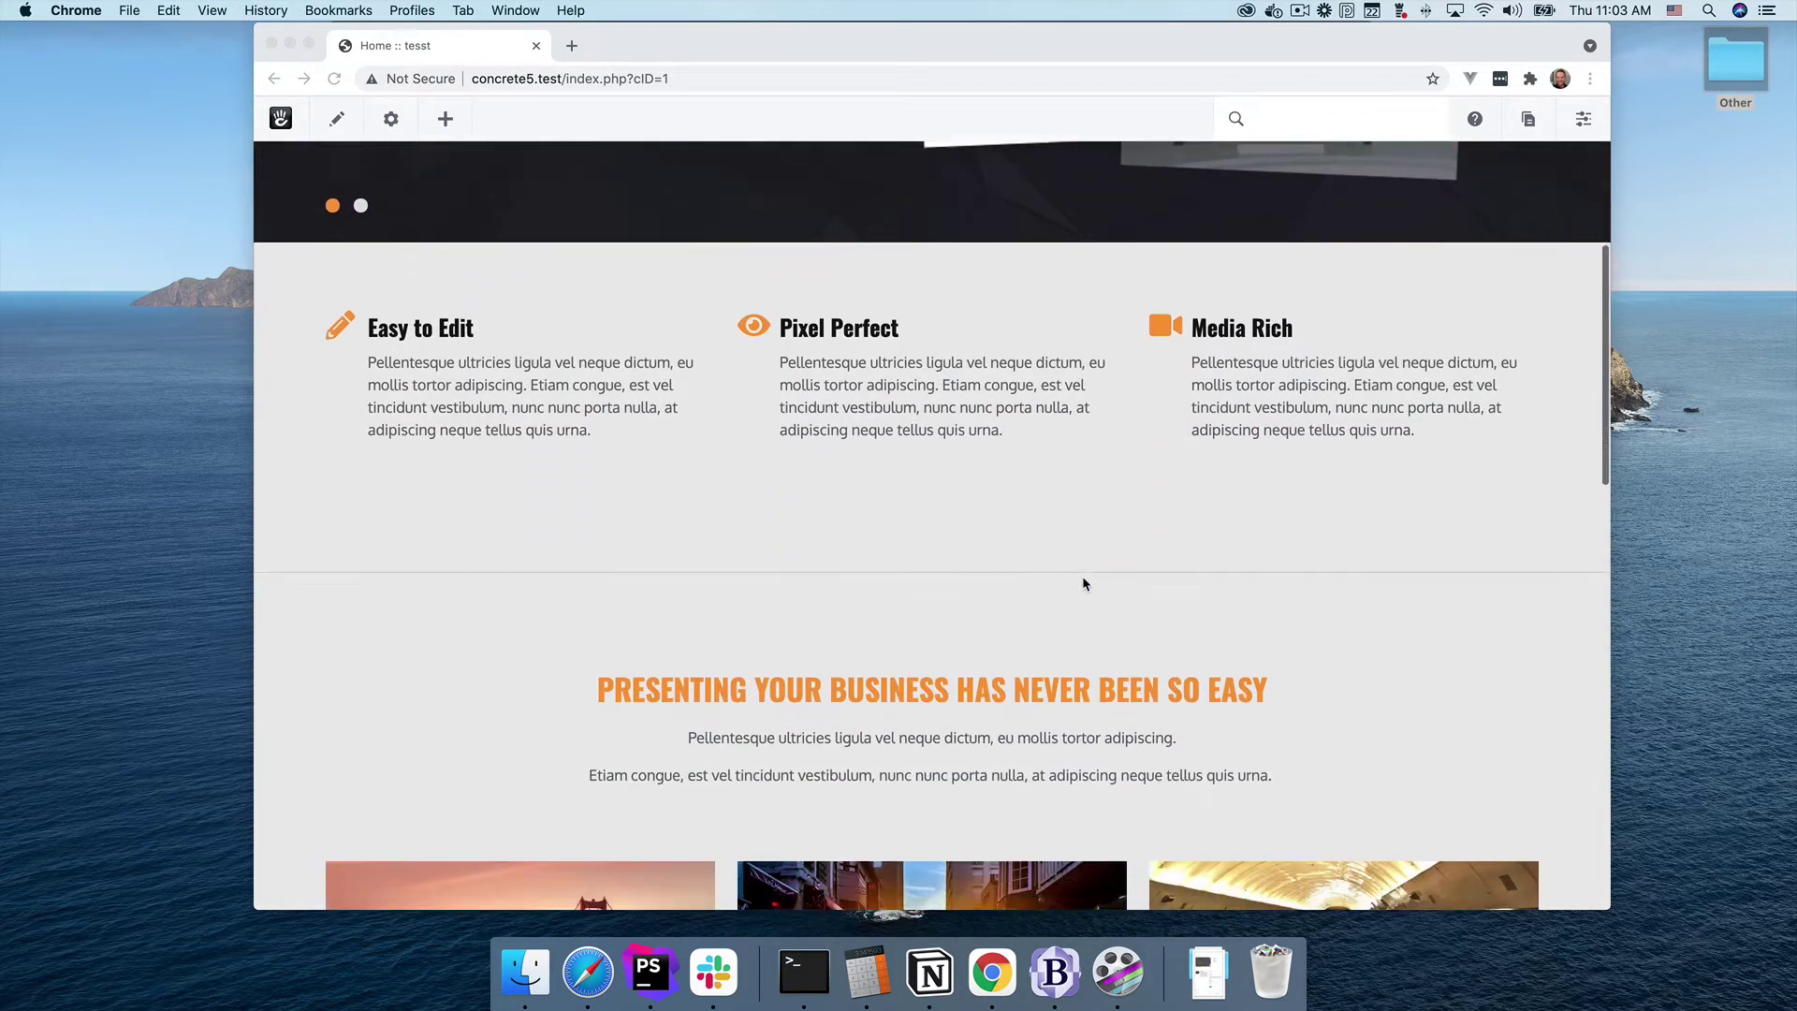
scroll(1083, 582, "down", 3)
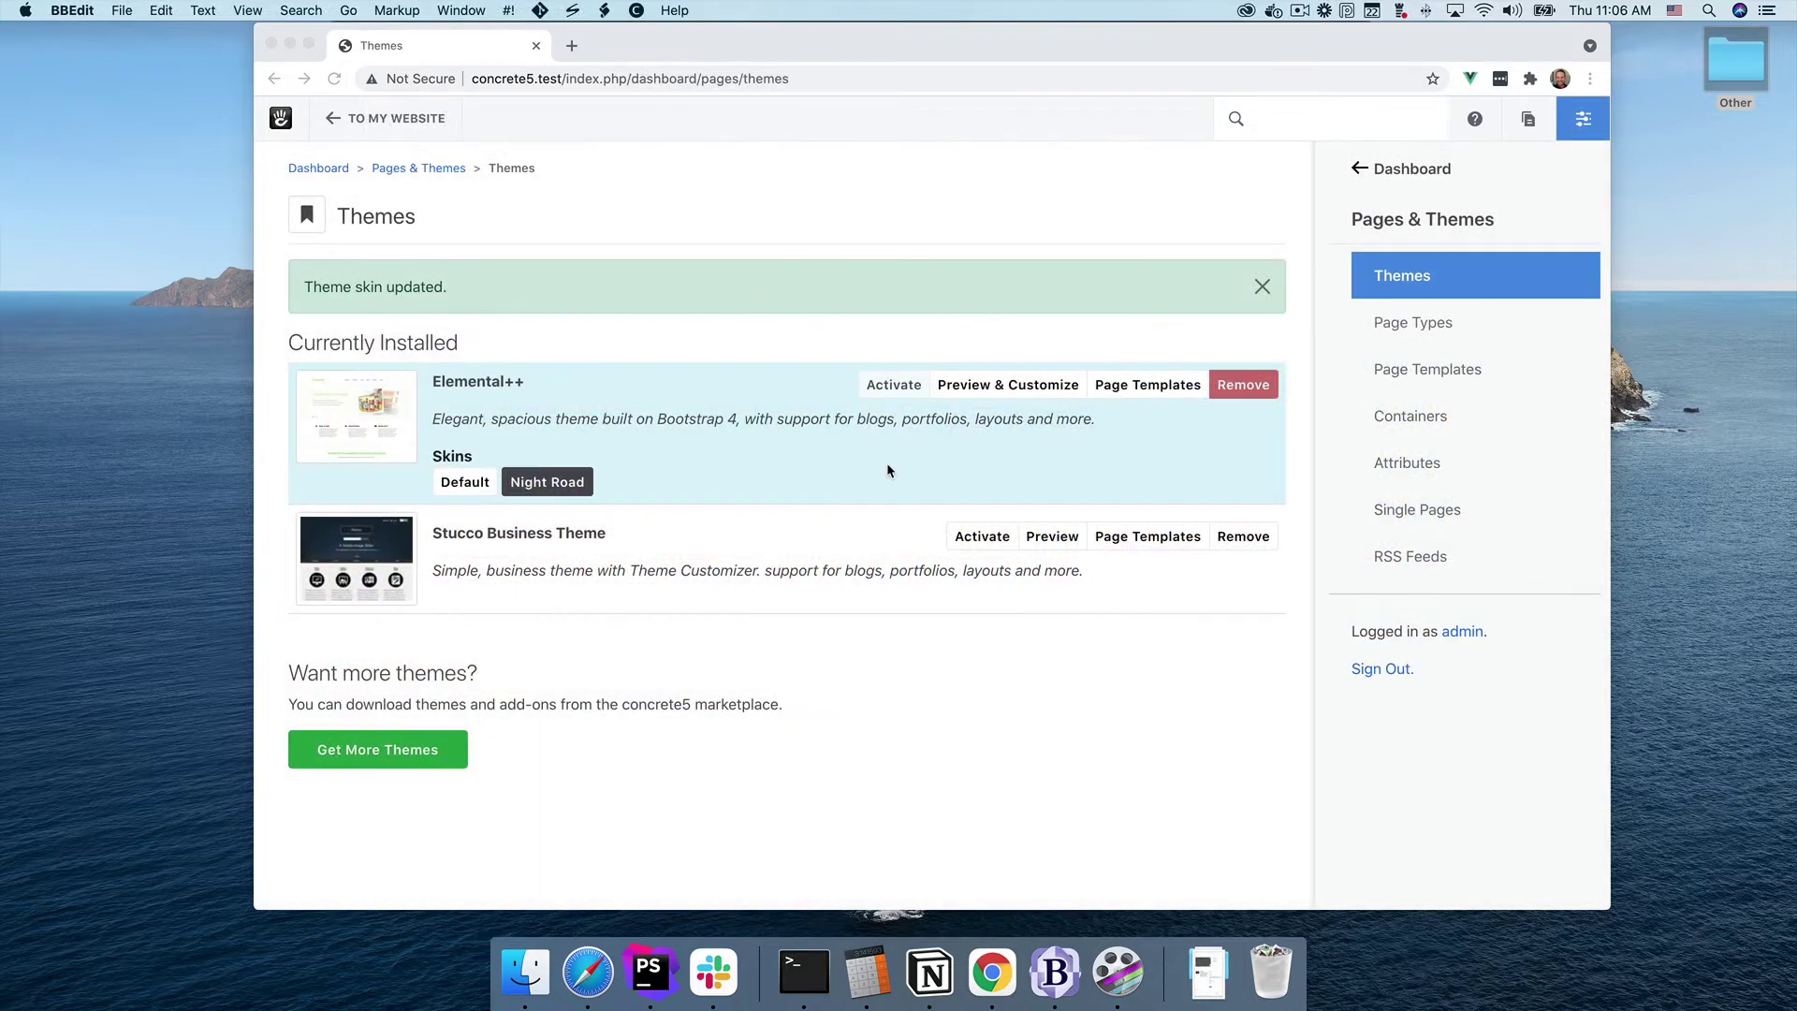
left_click(887, 467)
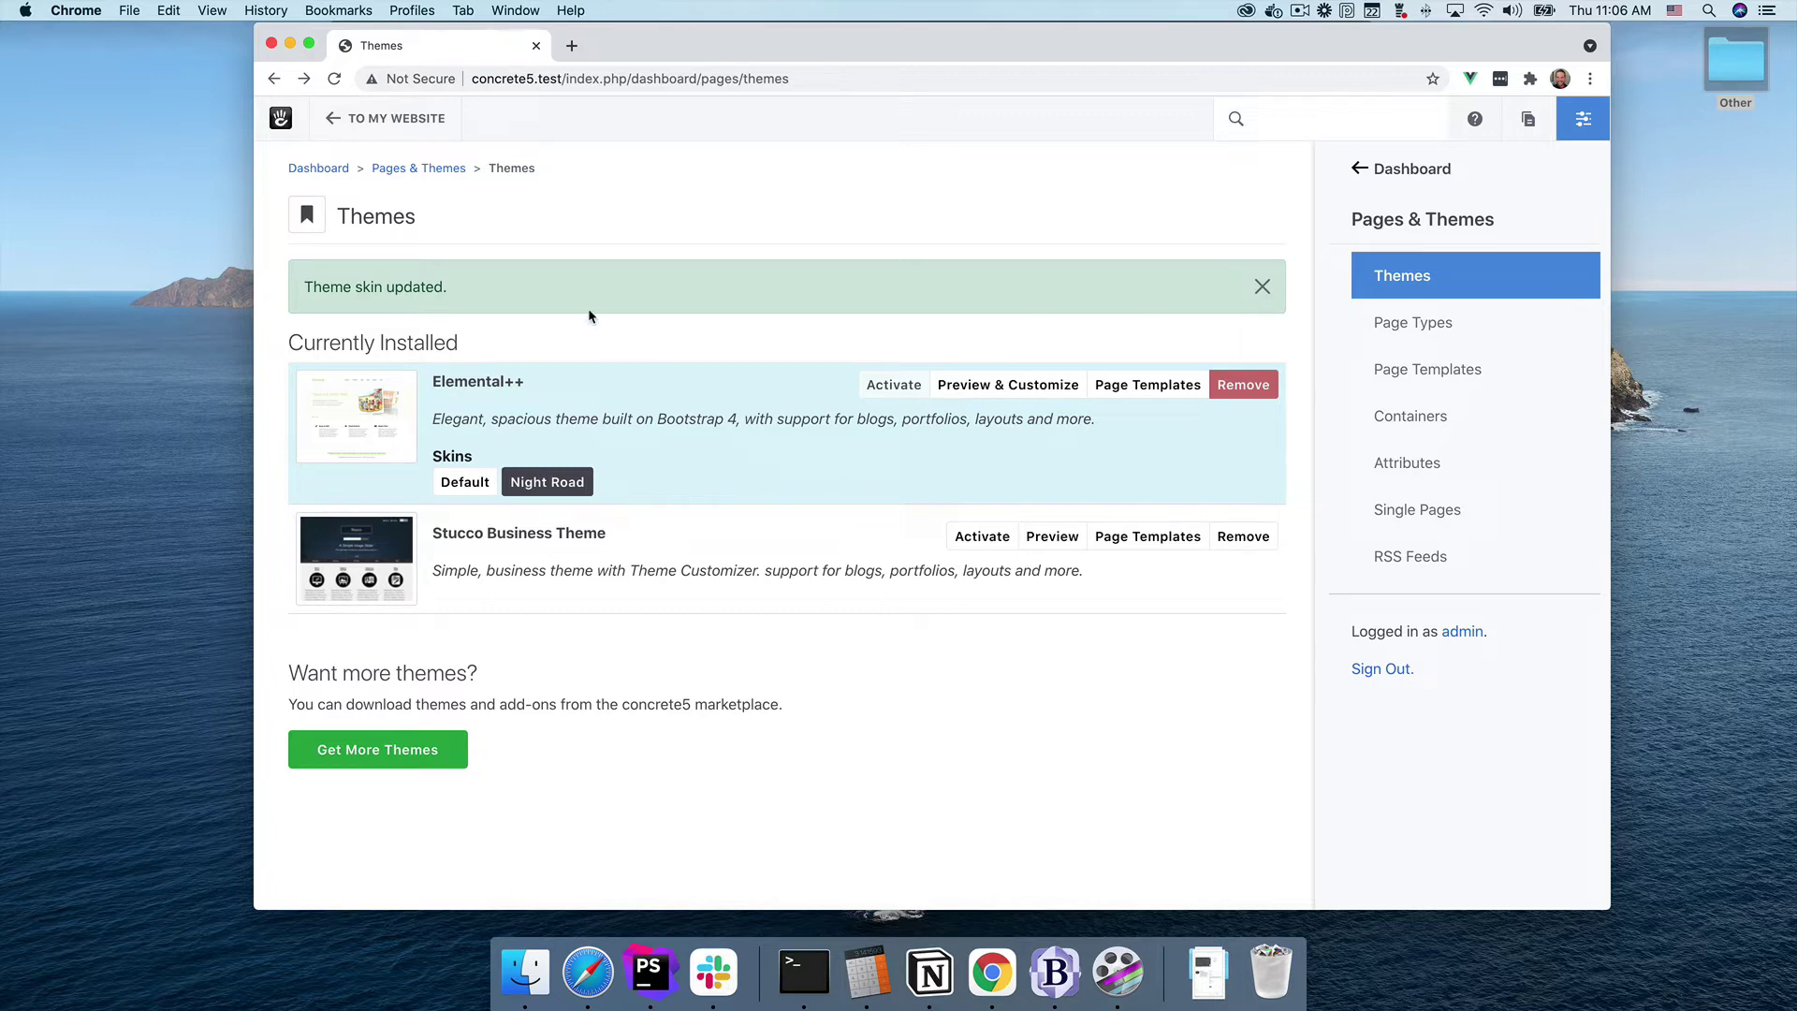
left_click(393, 118)
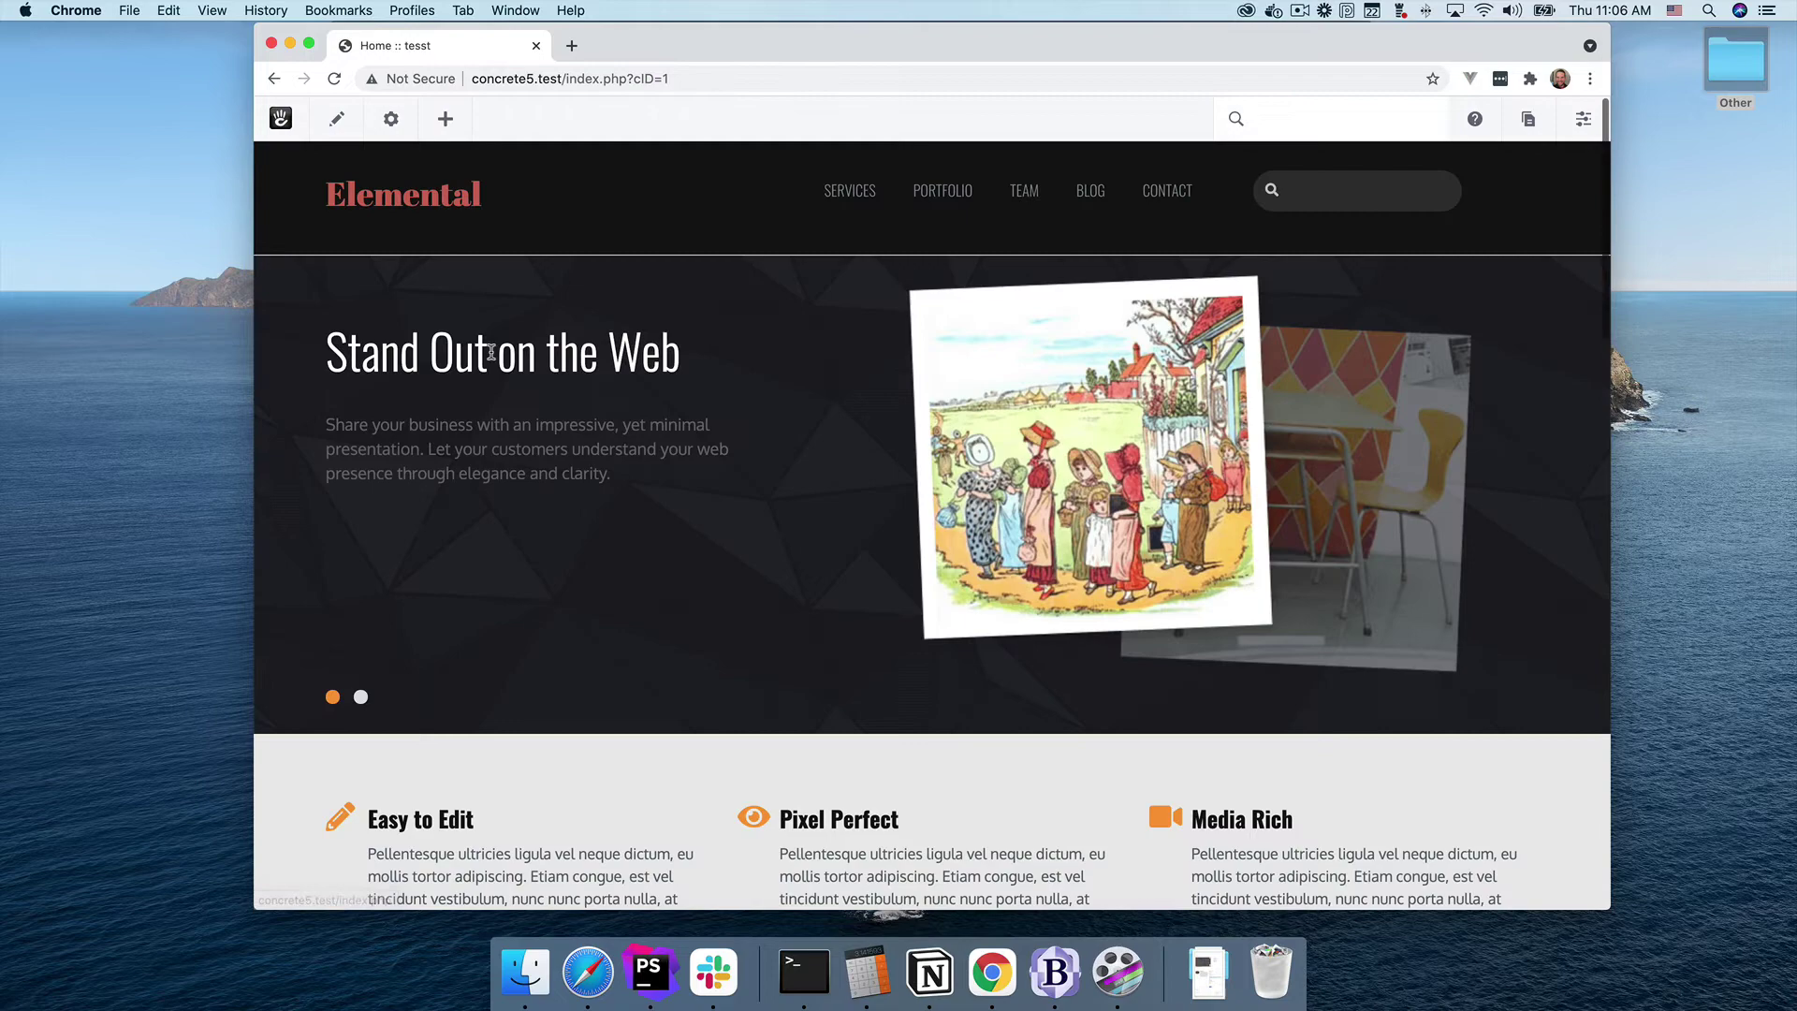
scroll(503, 376, "down", 5)
scroll(503, 369, "up", 5)
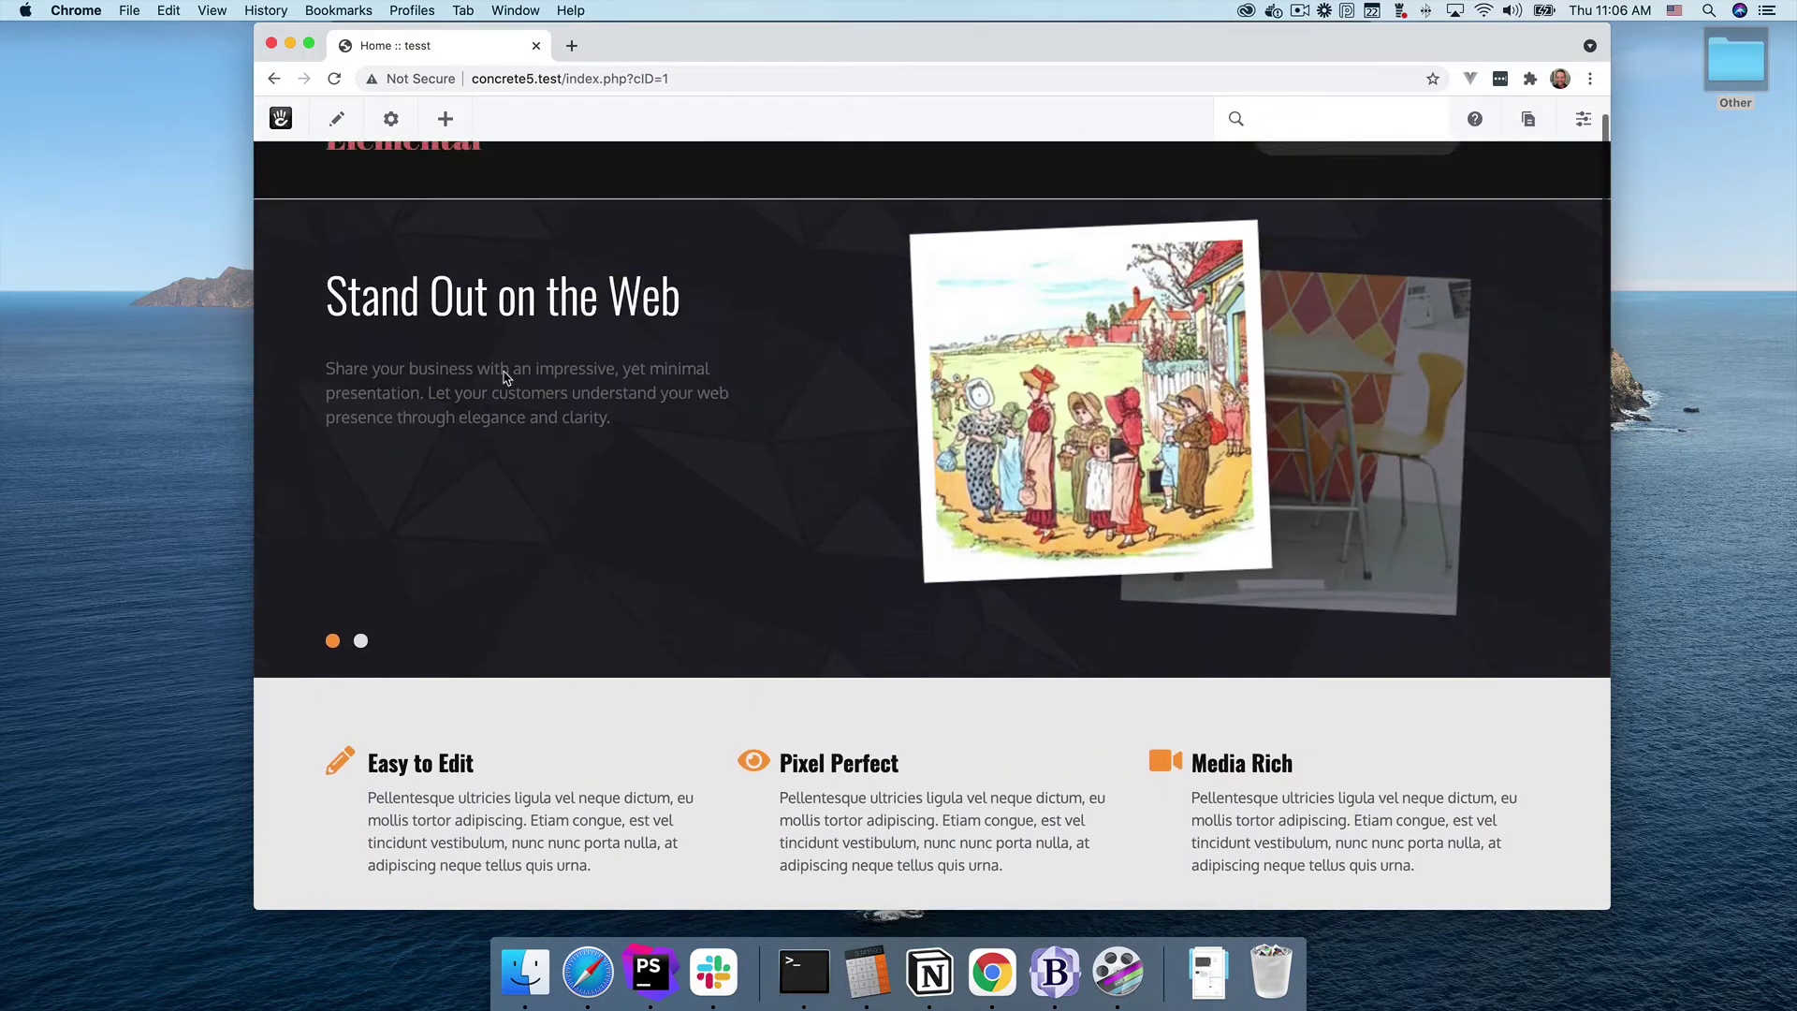
key("super+bracketleft")
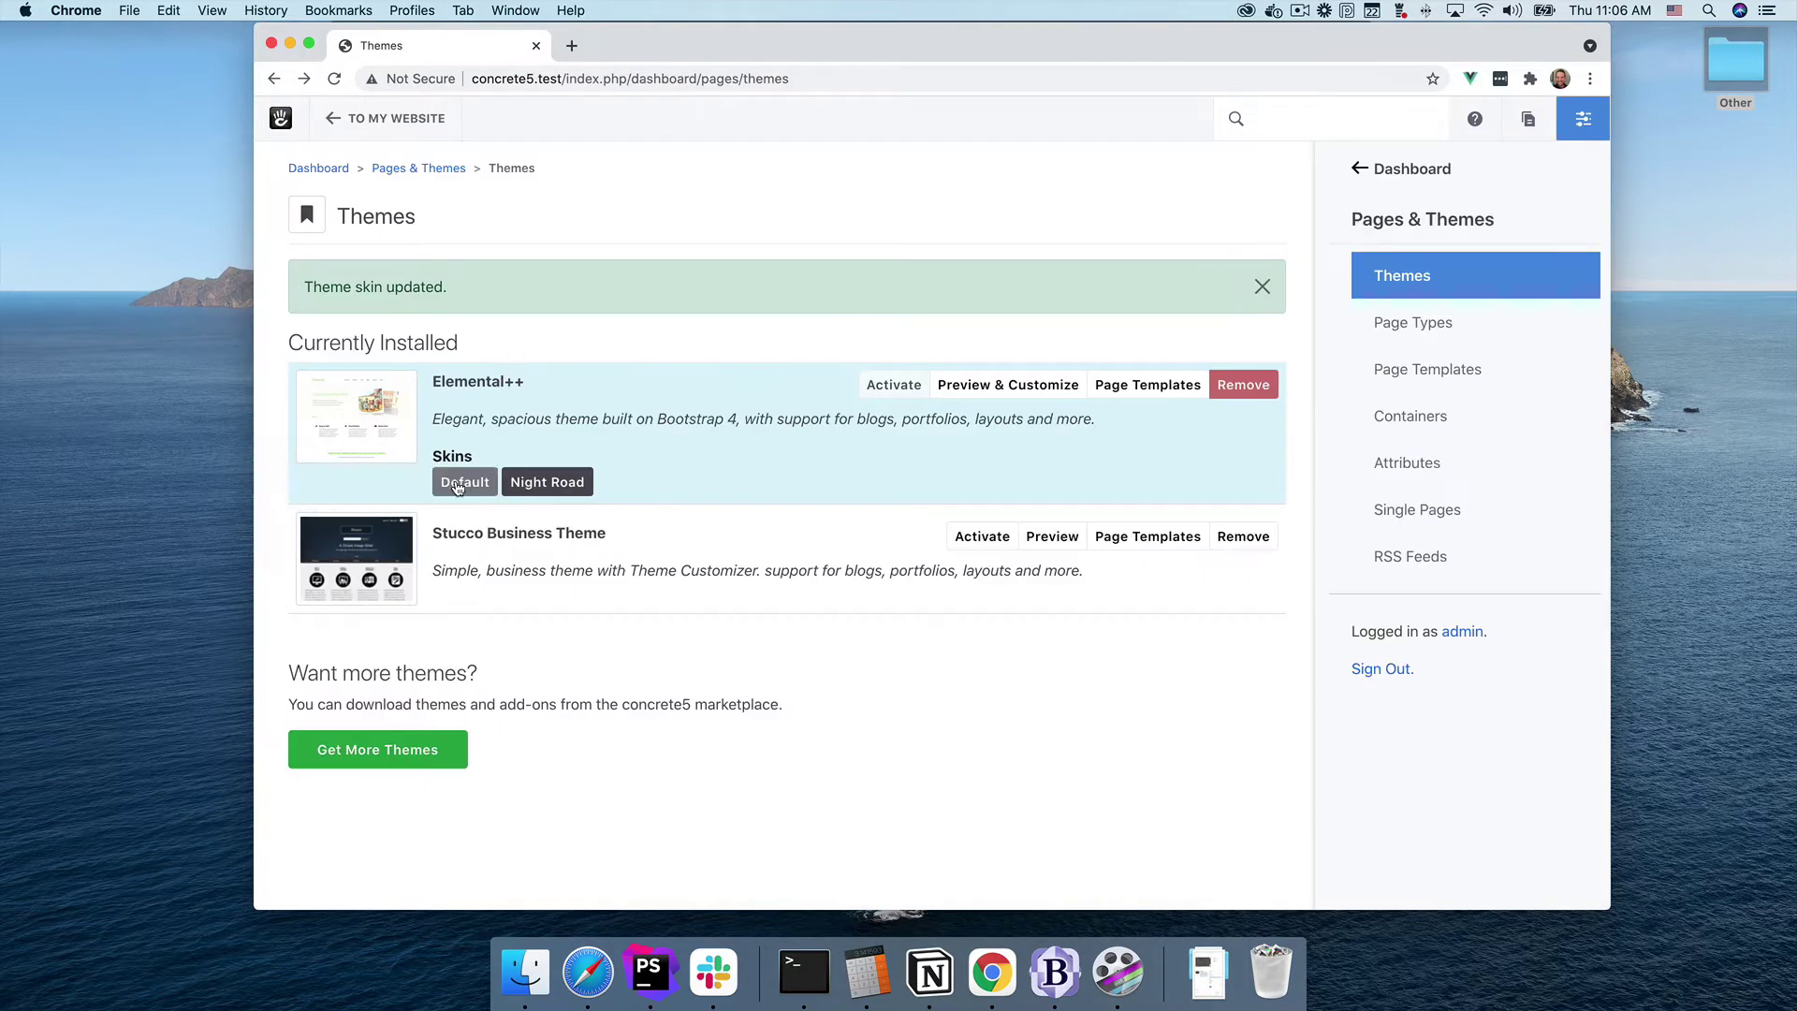
Apply the Default skin to Elemental++ and check the green look on the home page
left_click(456, 483)
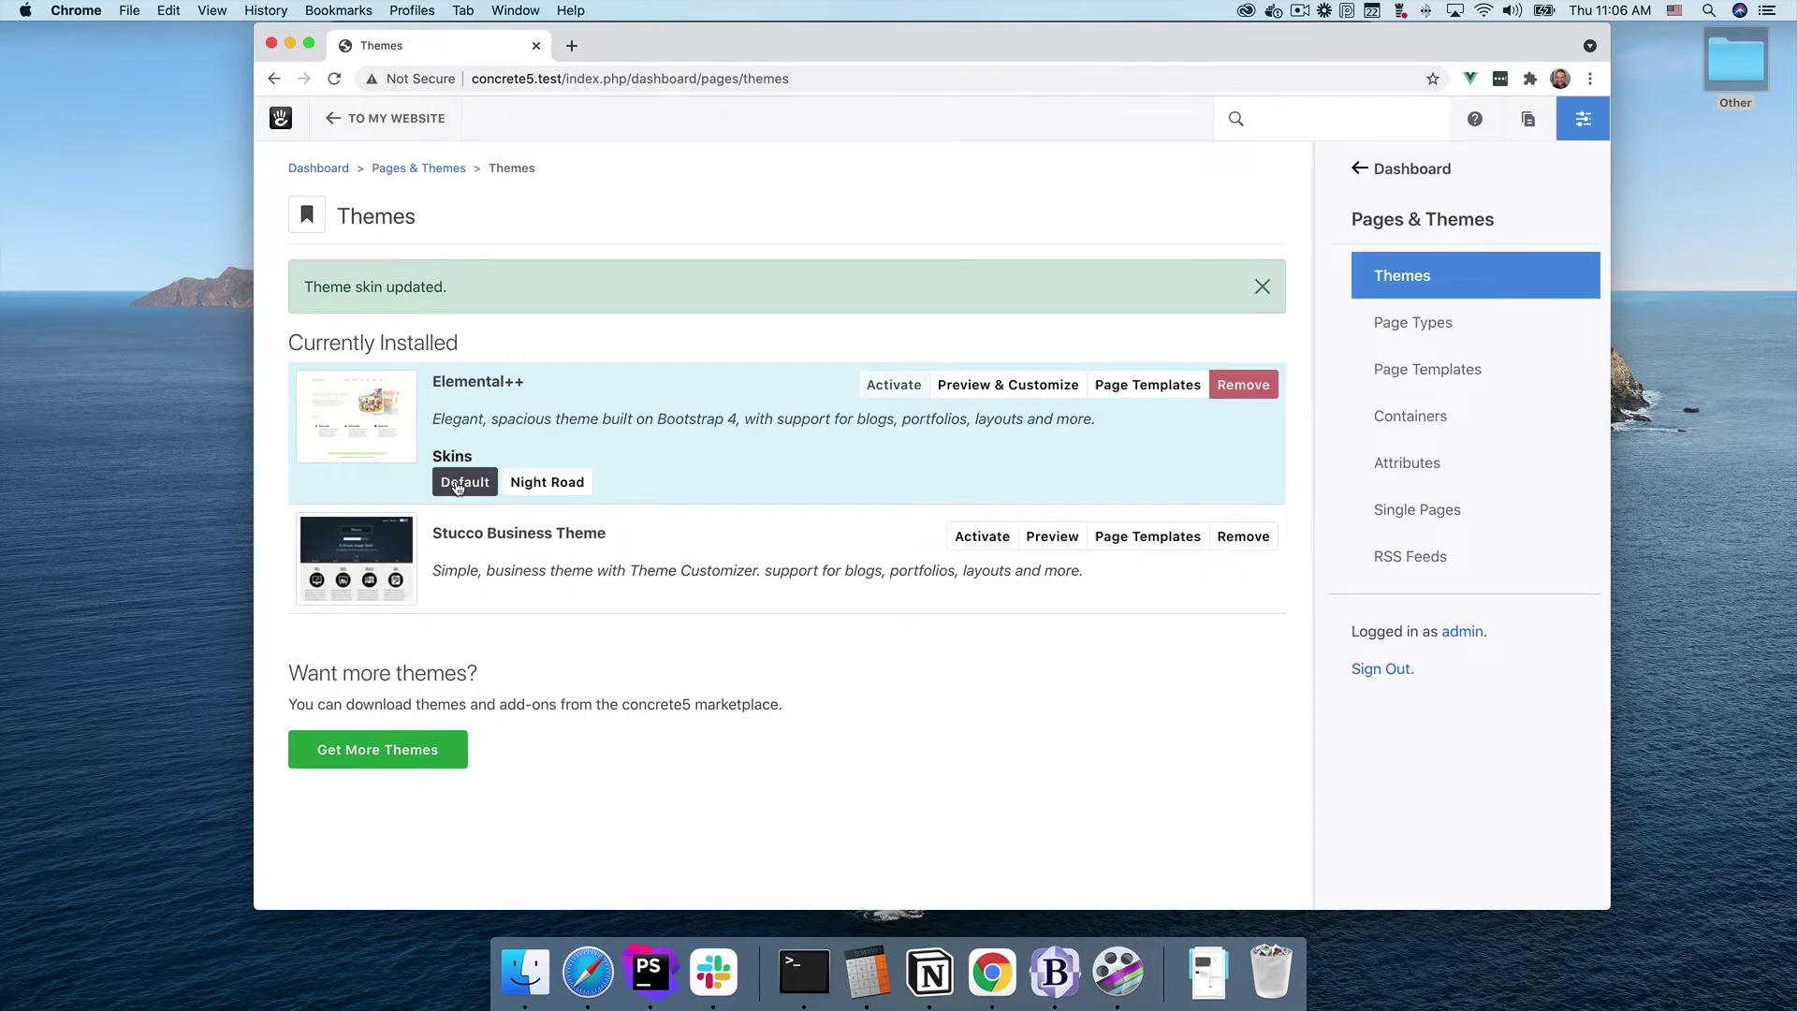
left_click(412, 119)
scroll(628, 279, "down", 3)
scroll(628, 279, "up", 3)
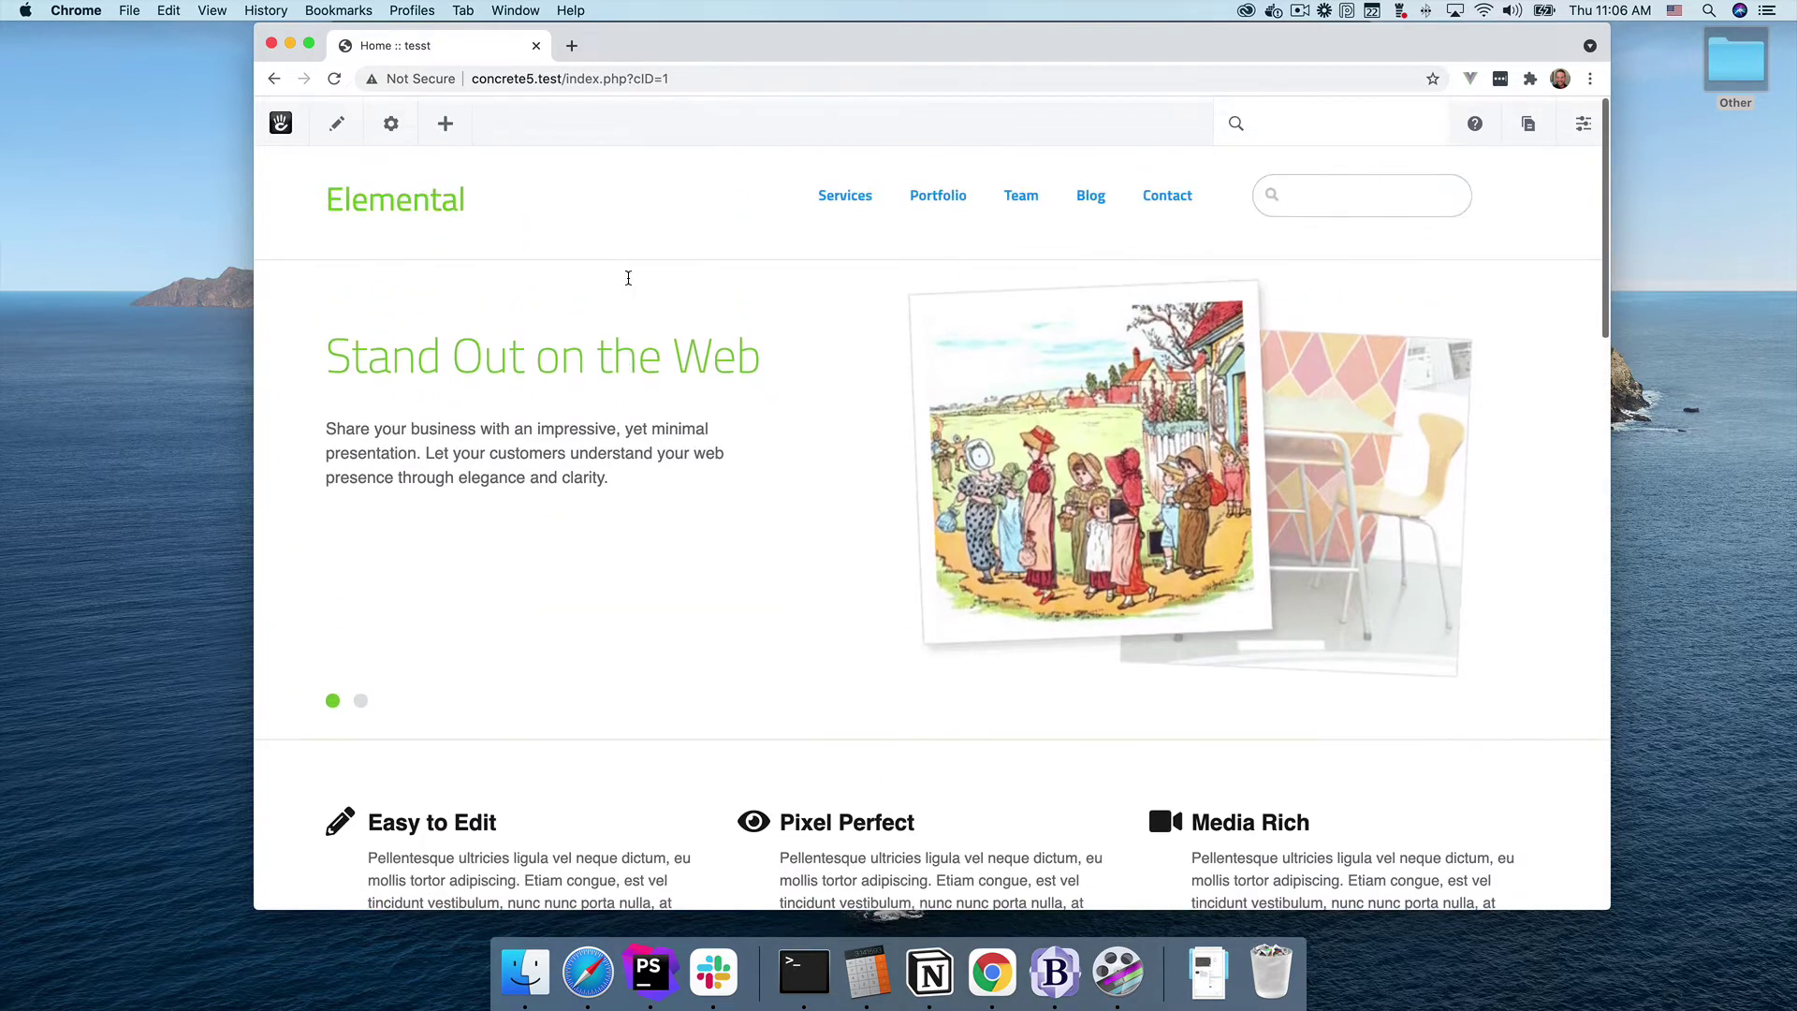
scroll(628, 279, "left", 3)
scroll(627, 281, "left", 2)
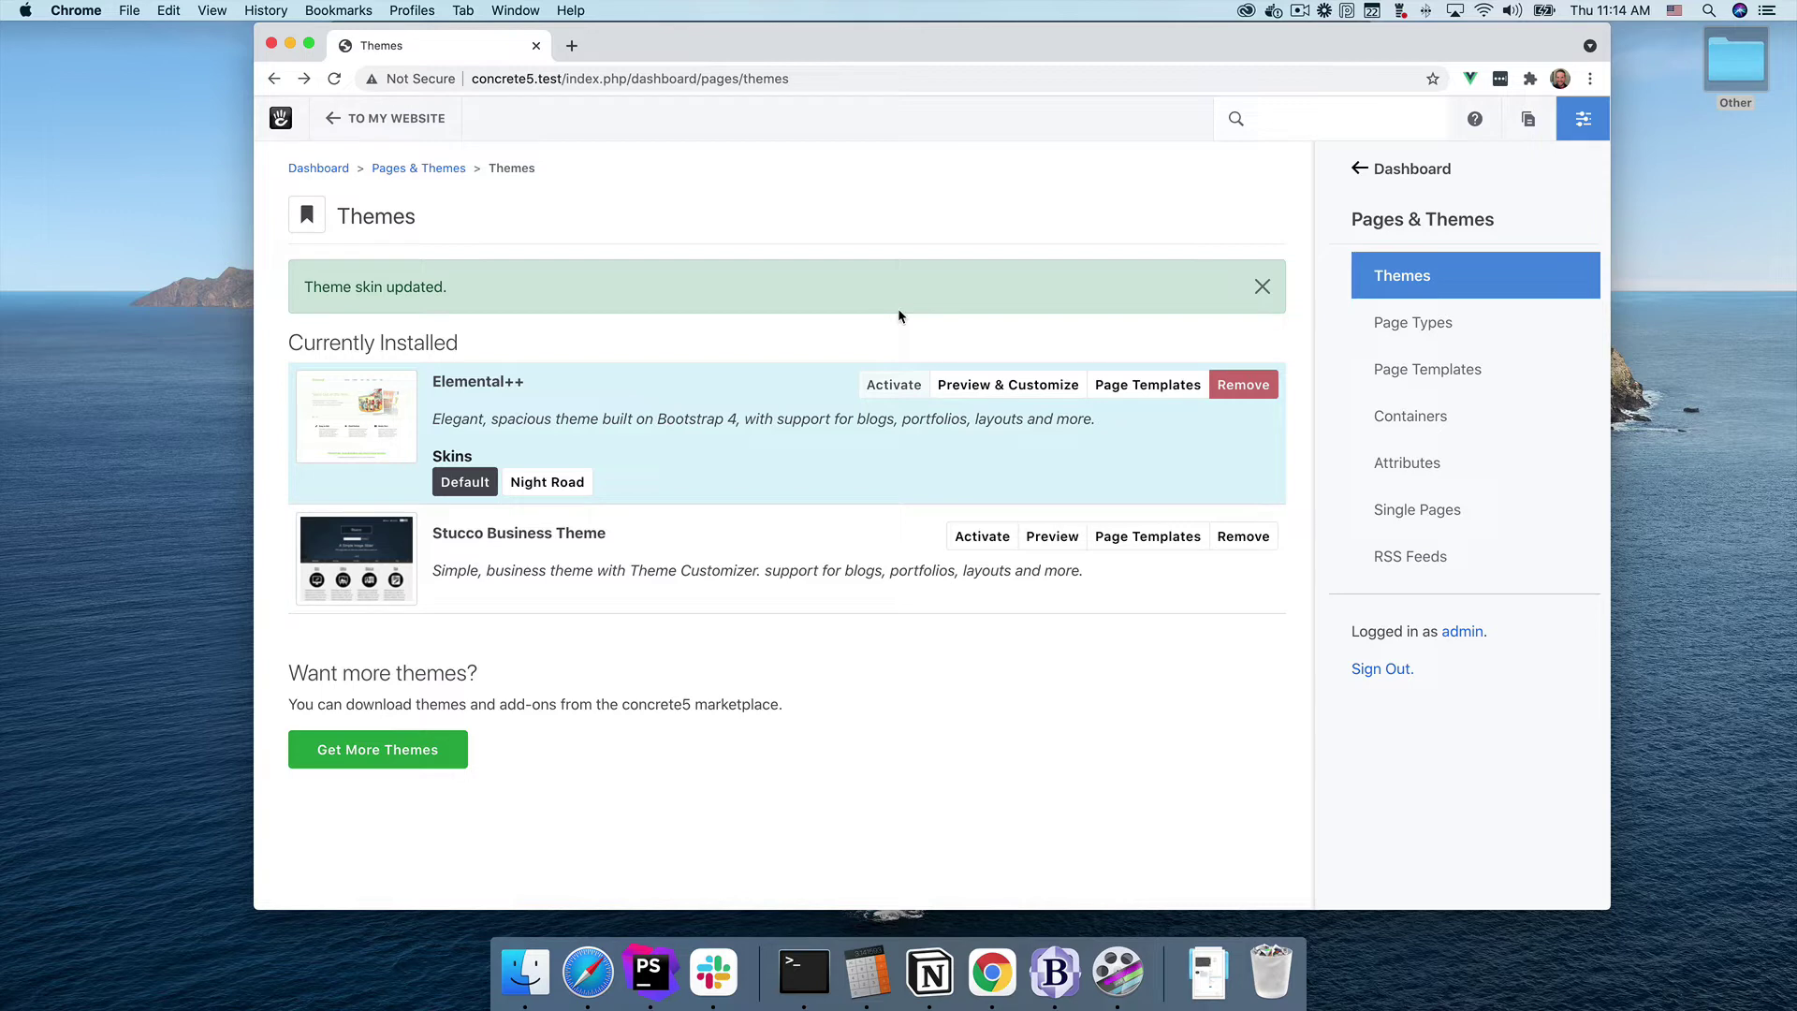
Open Preview & Customize and start customizing the Default skin
left_click(1008, 385)
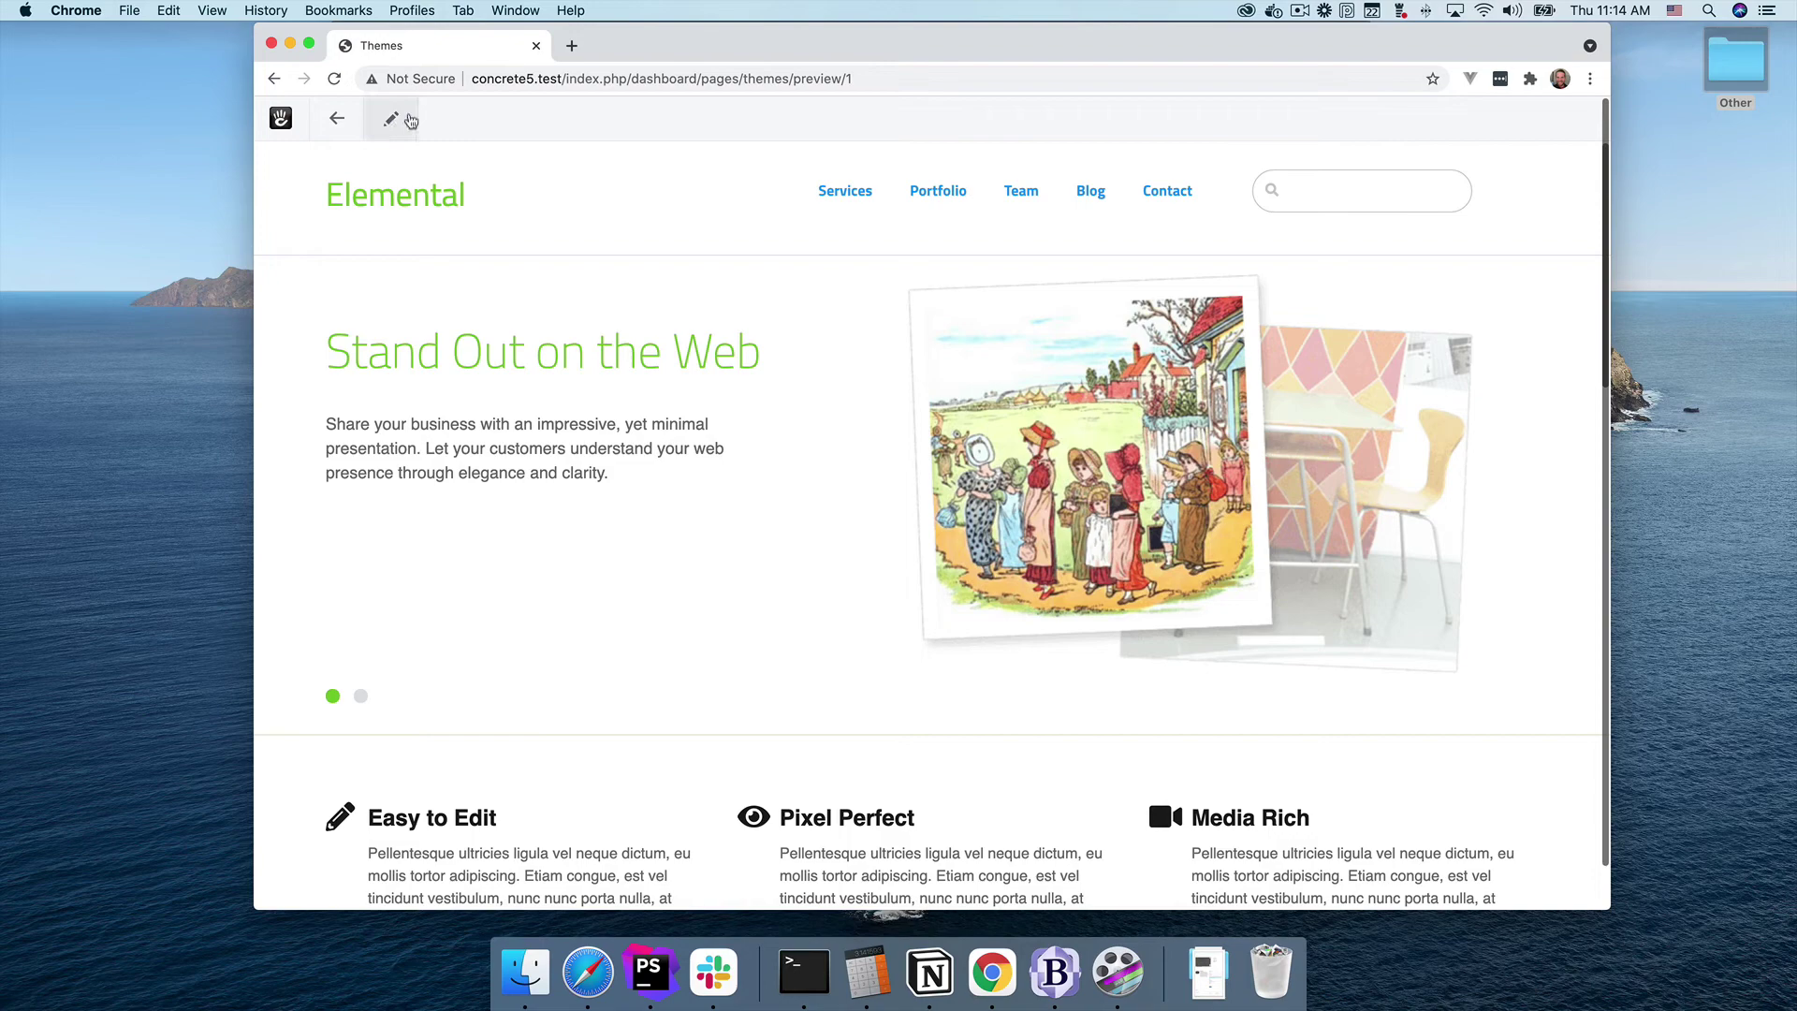
left_click(408, 122)
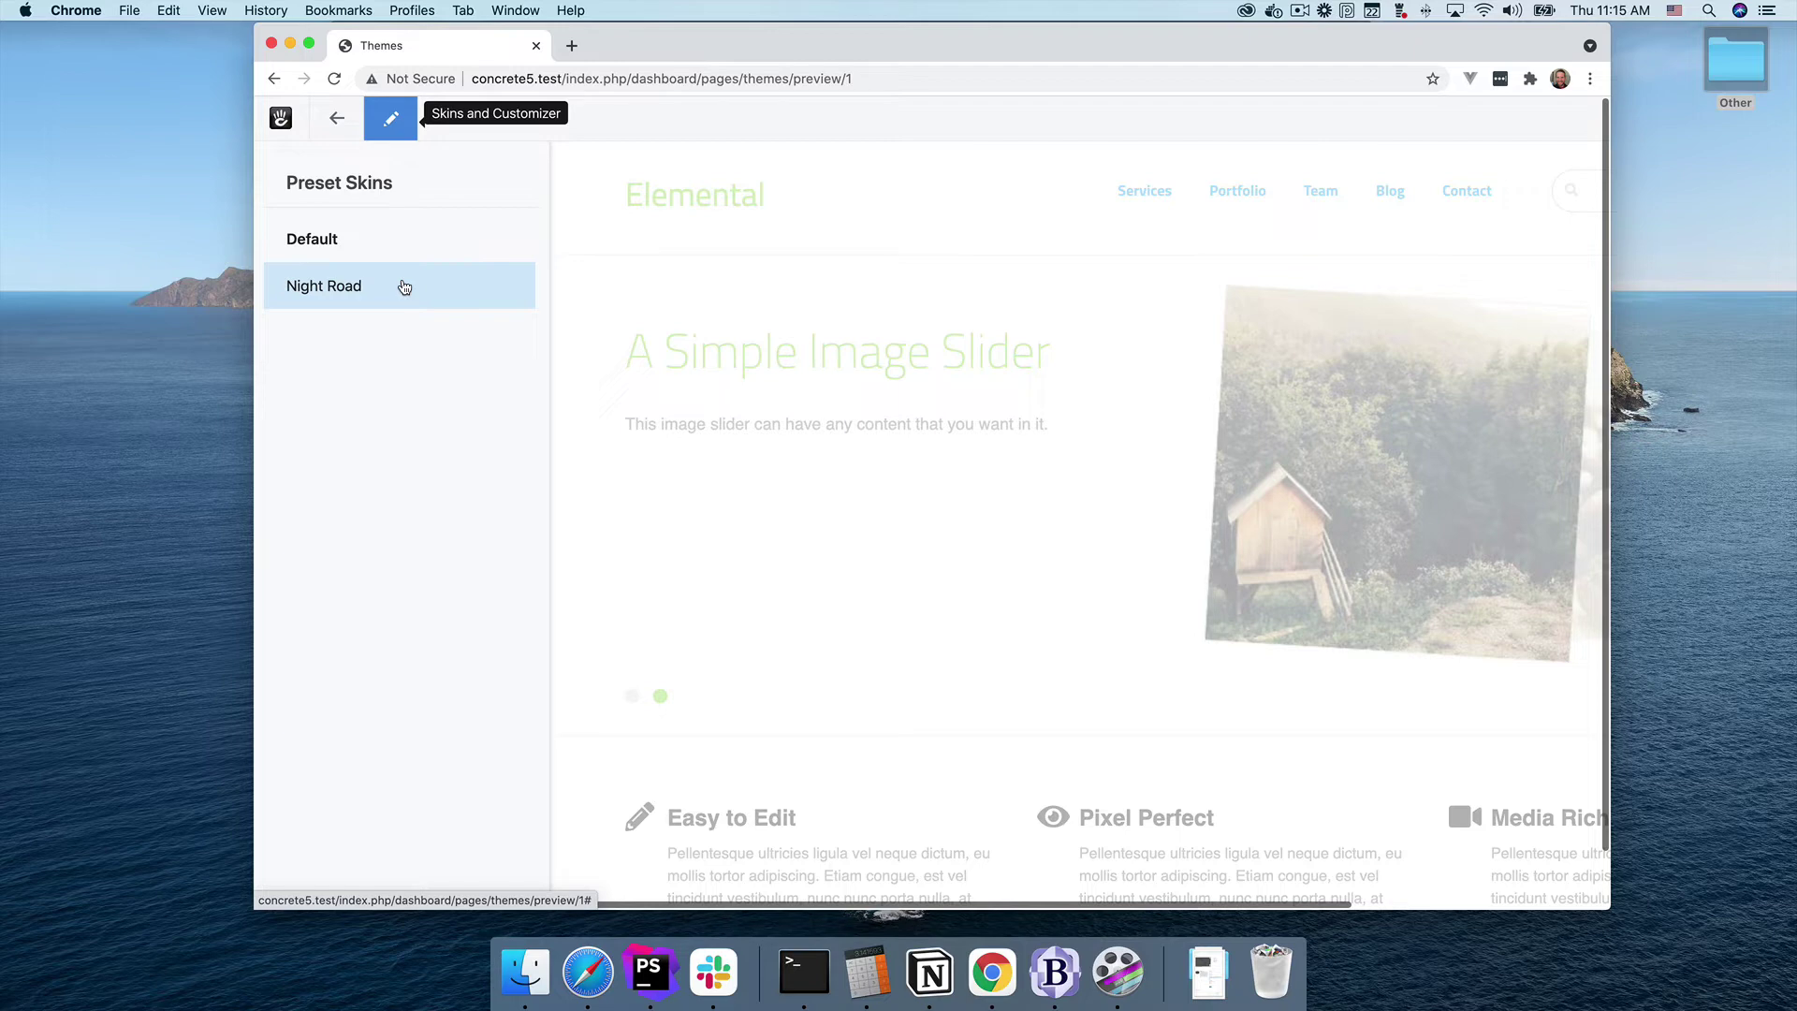
left_click(404, 240)
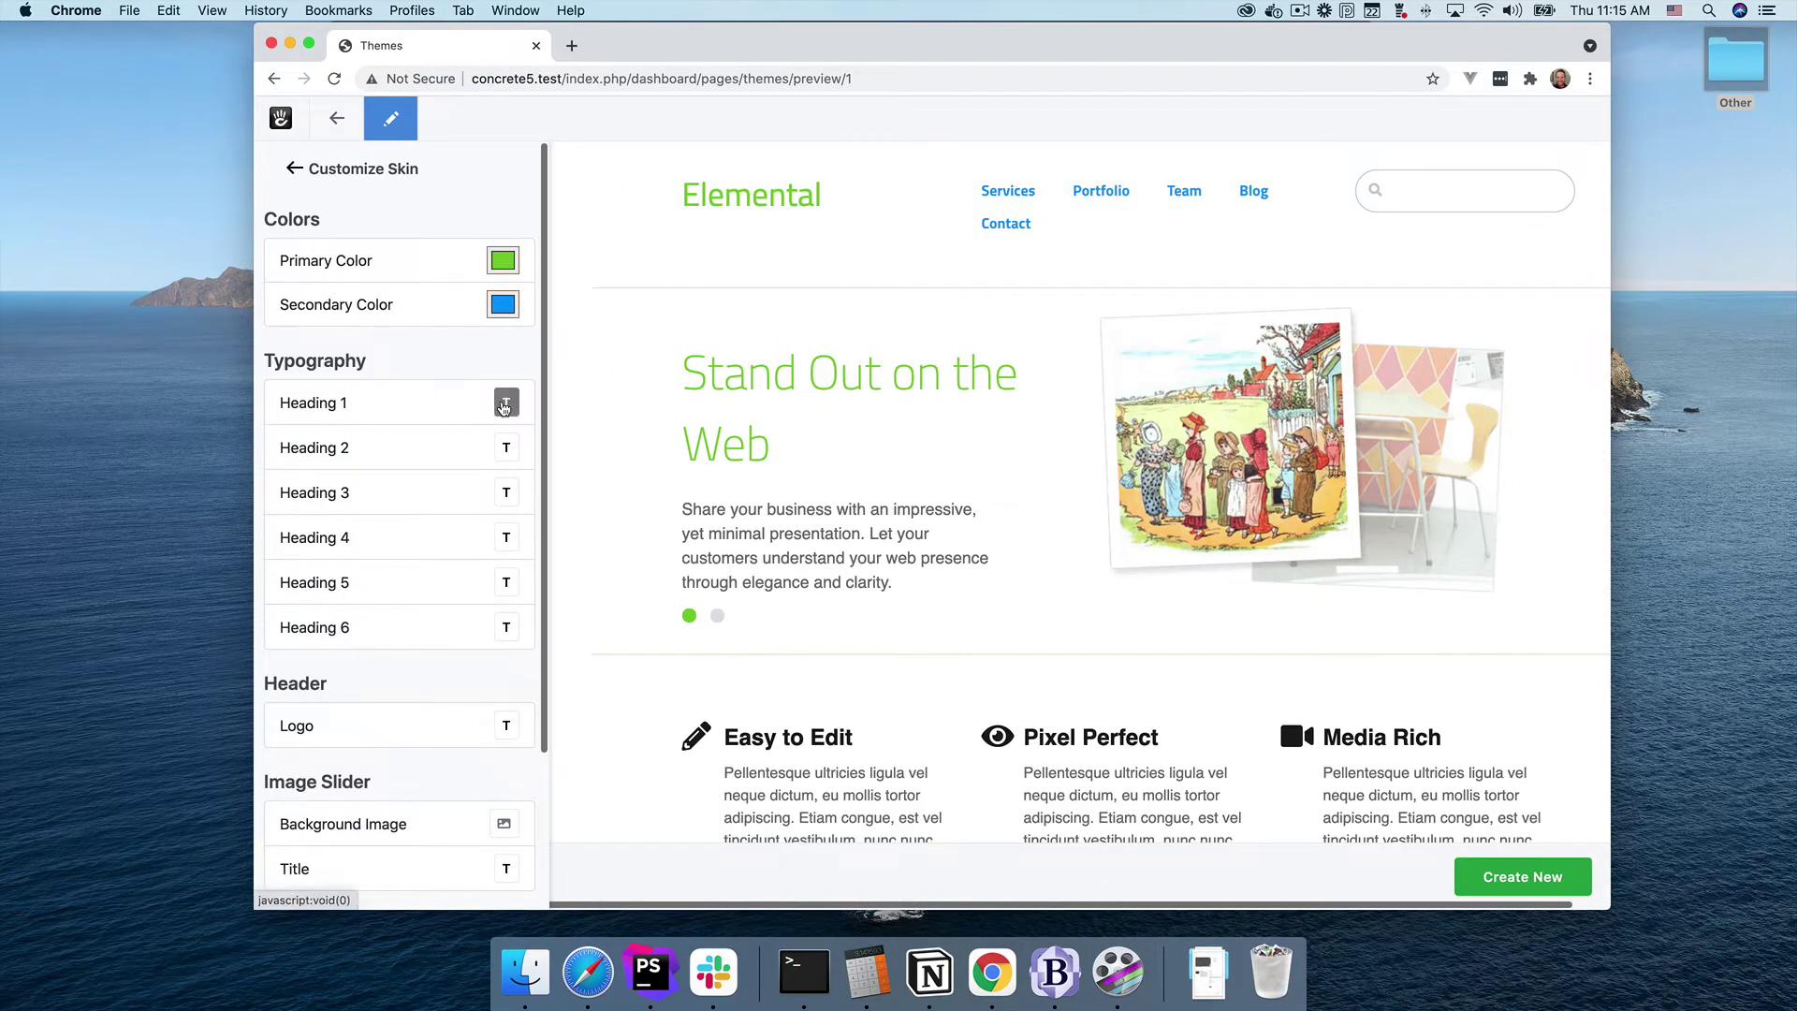
Open the logo's typography settings and its Font Family list, showing Titillium Web
scroll(503, 407, "down", 2)
scroll(504, 408, "down", 1)
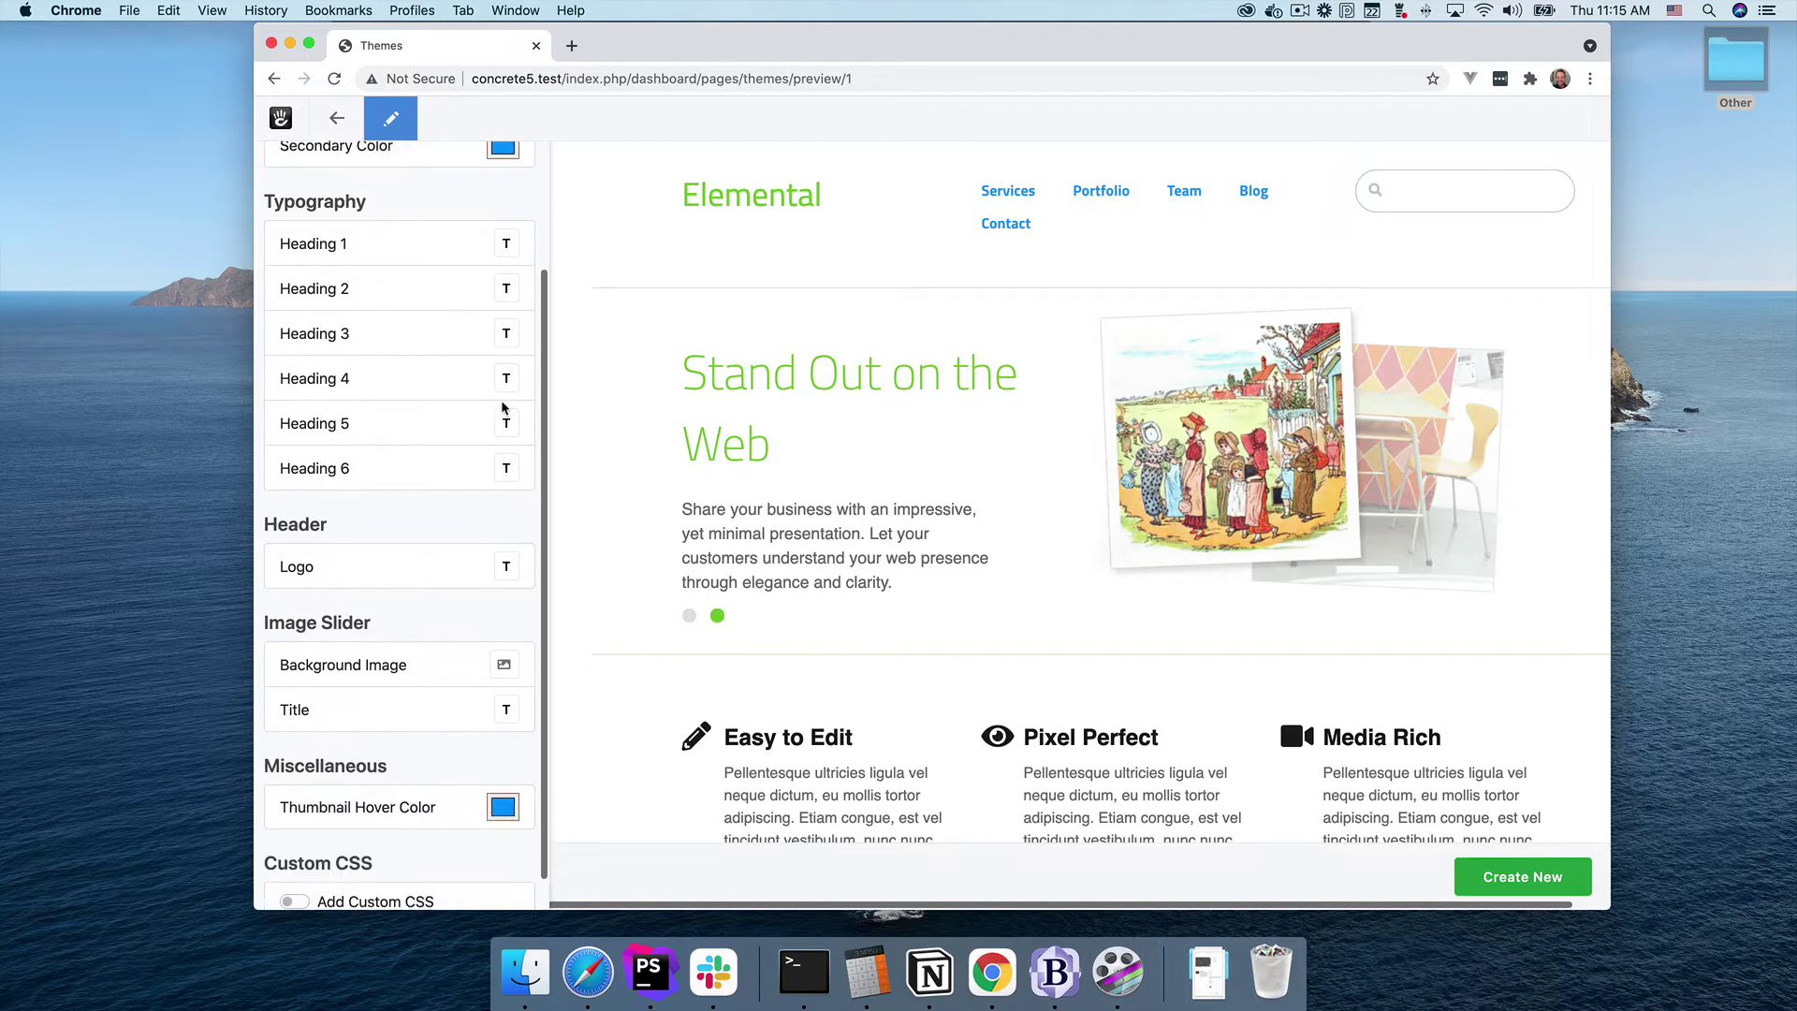
scroll(503, 408, "up", 3)
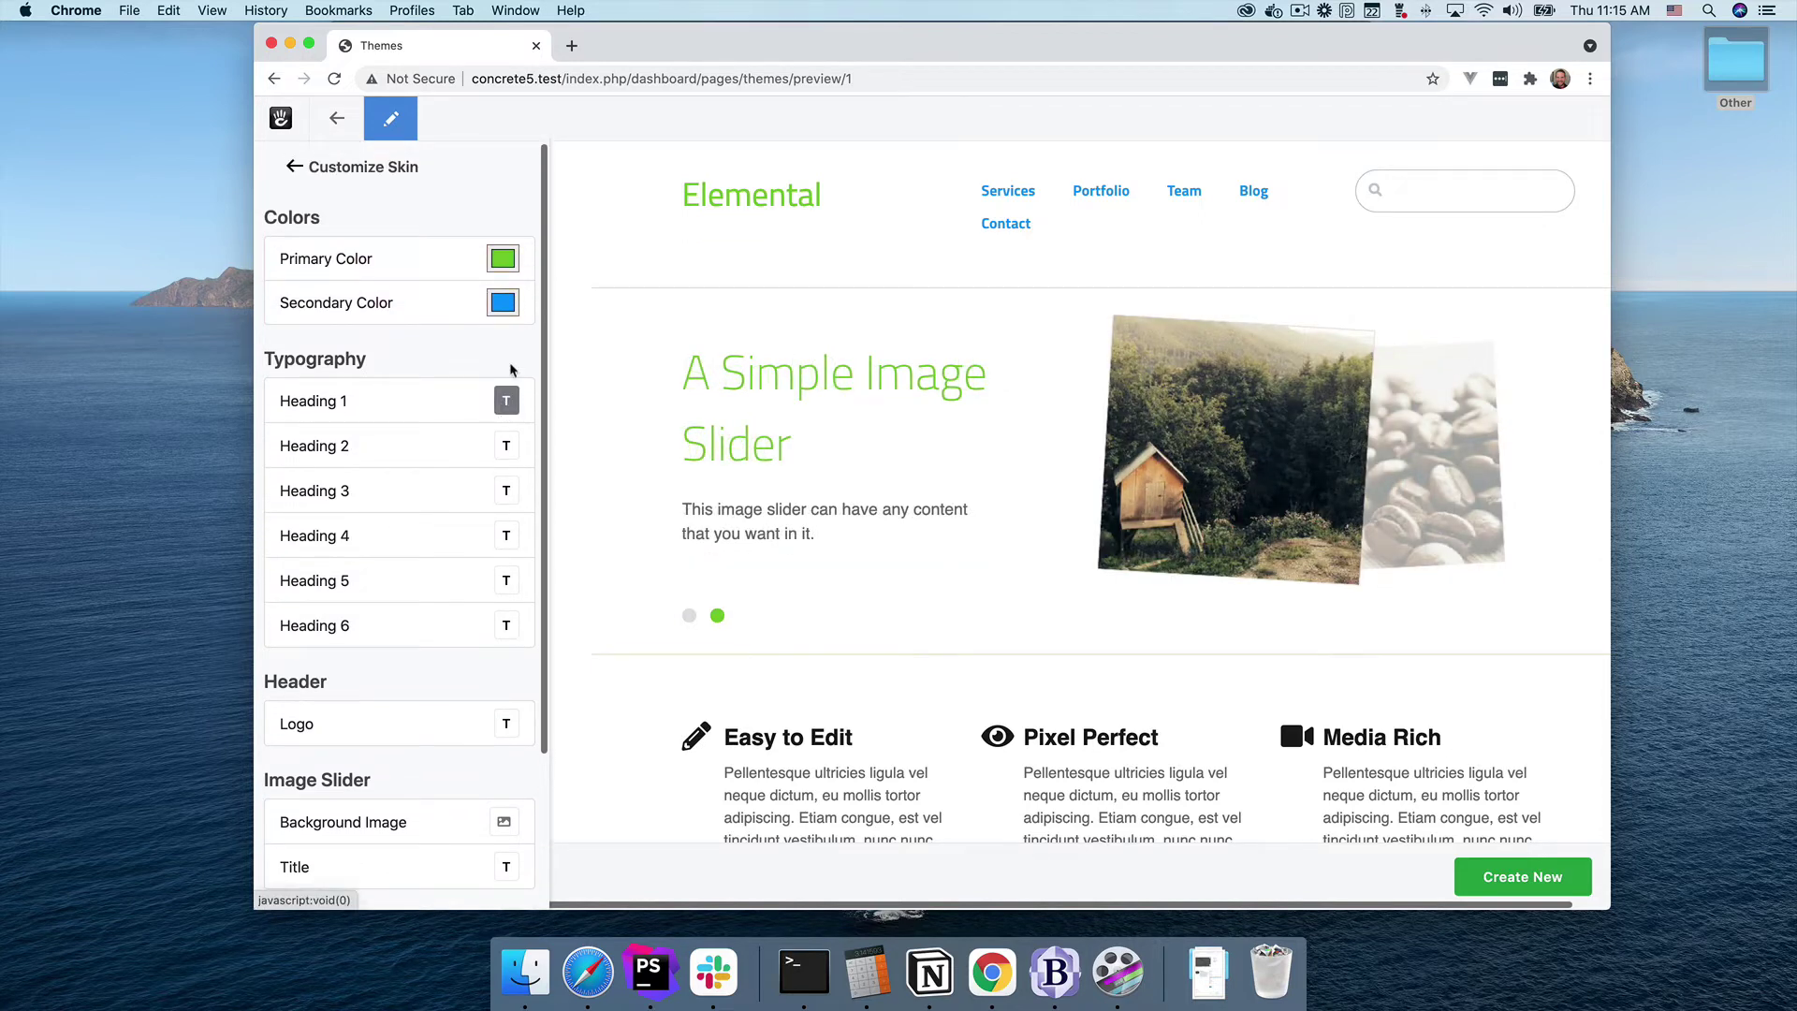
scroll(508, 370, "down", 3)
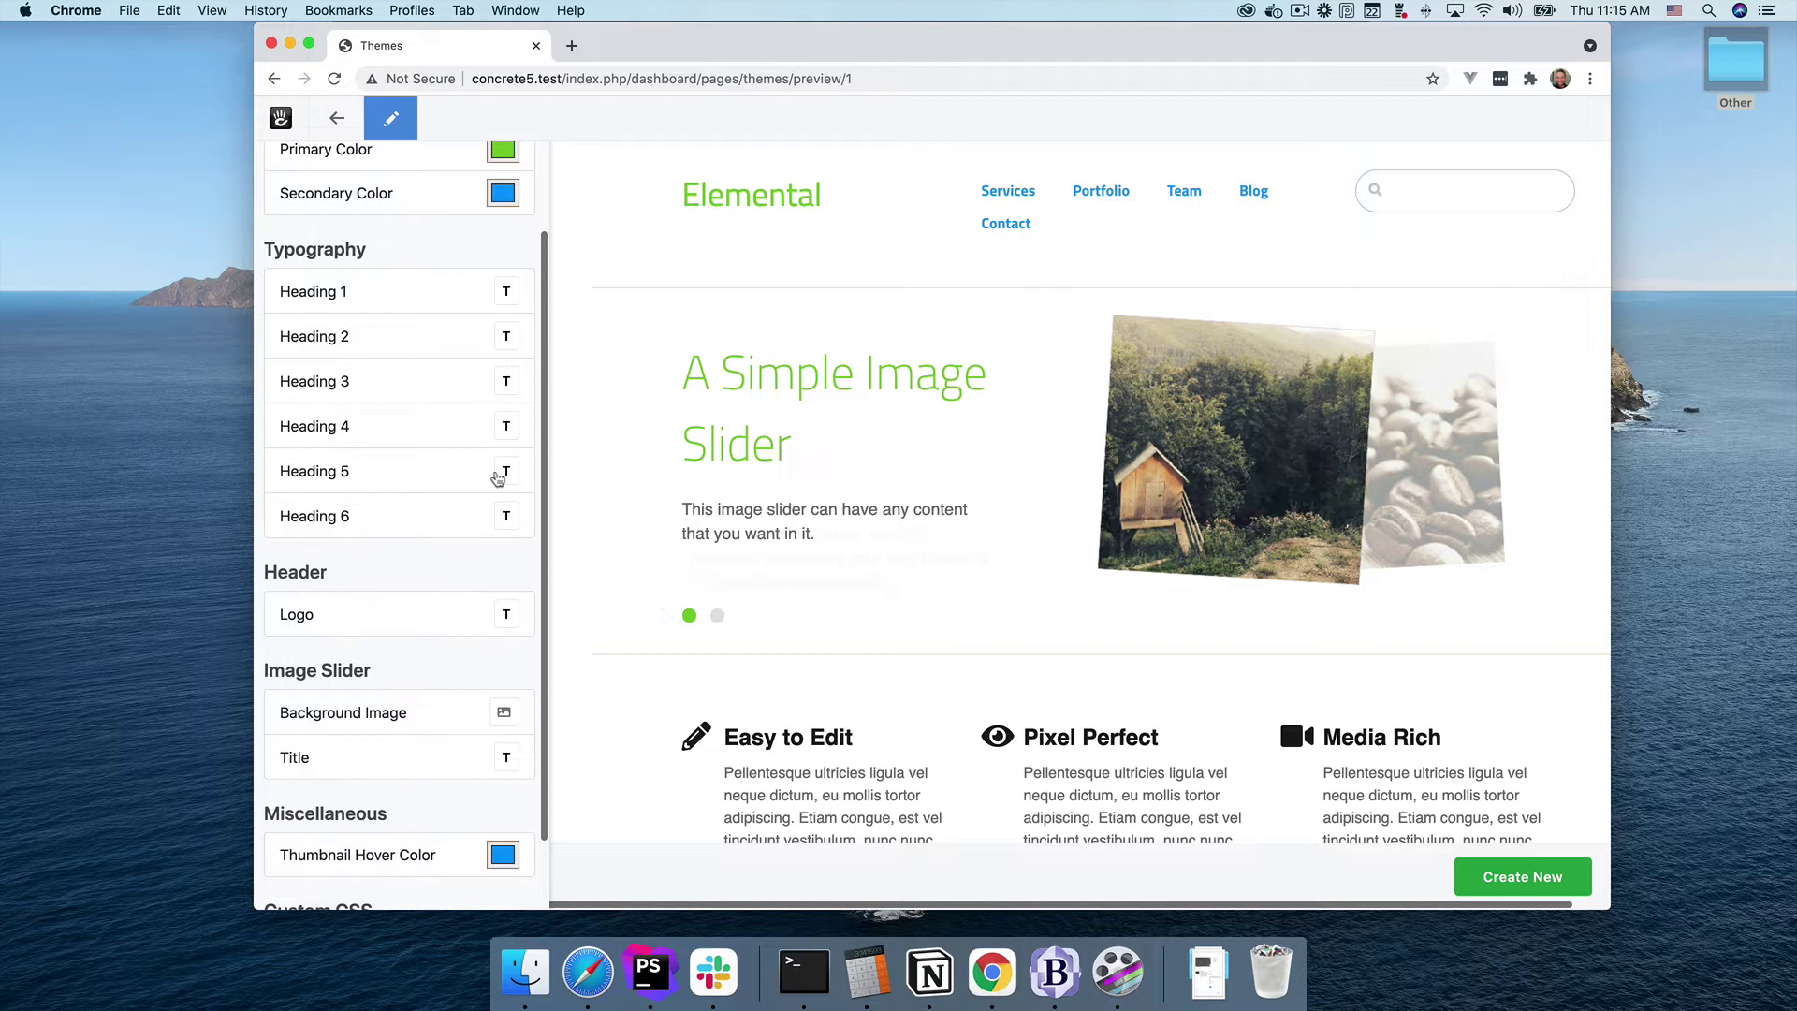
left_click(504, 615)
left_click(653, 256)
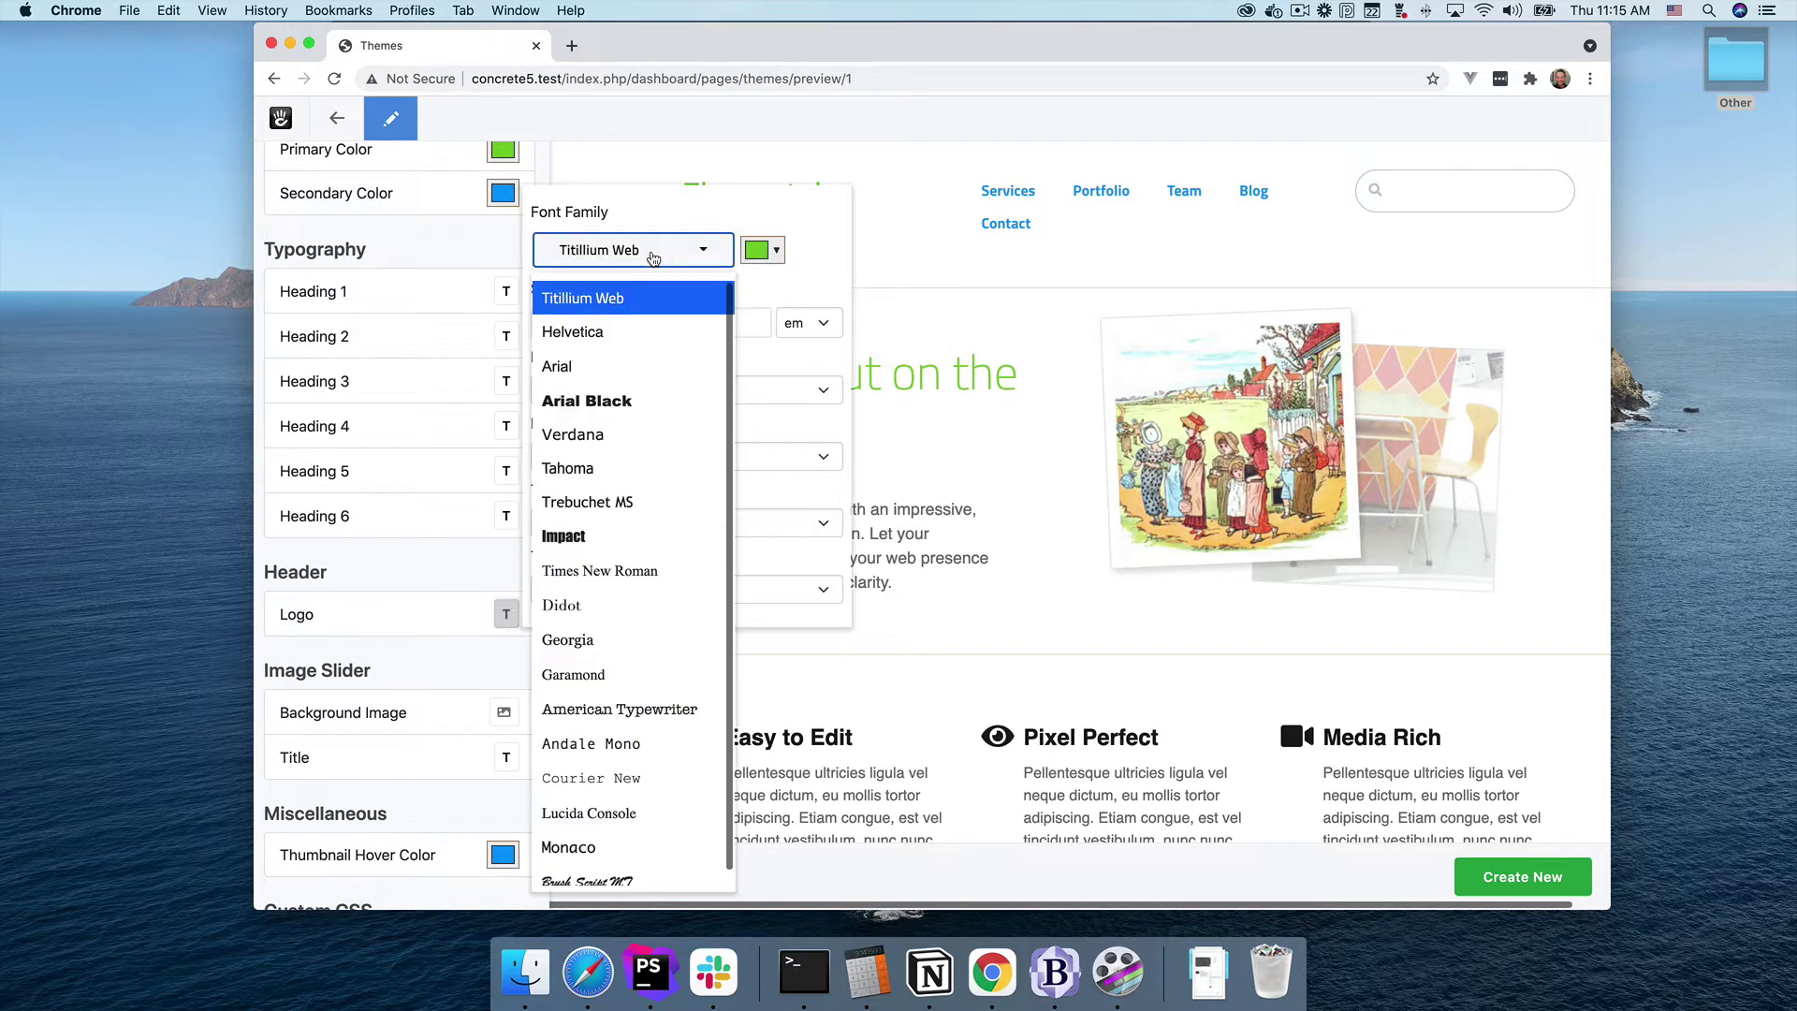
Set the logo font to Arial Black and its text colour to red
left_click(587, 401)
left_click(763, 250)
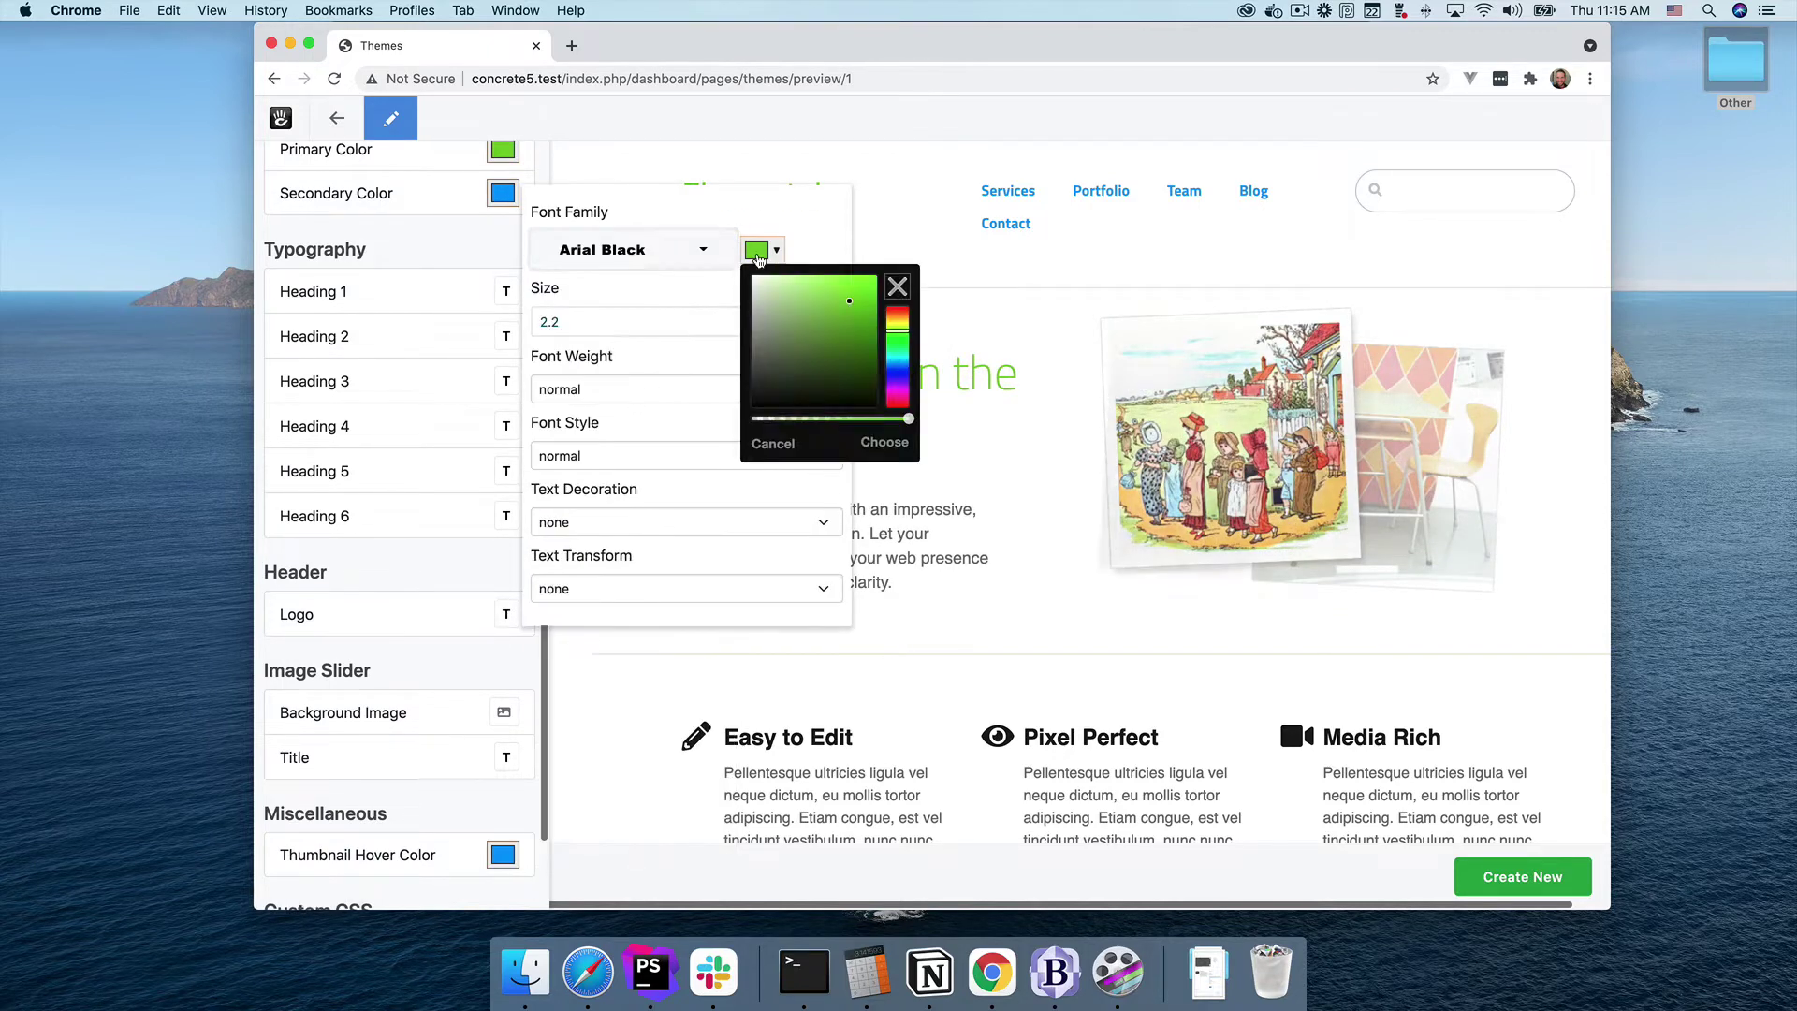
left_click_drag(881, 330, 896, 304)
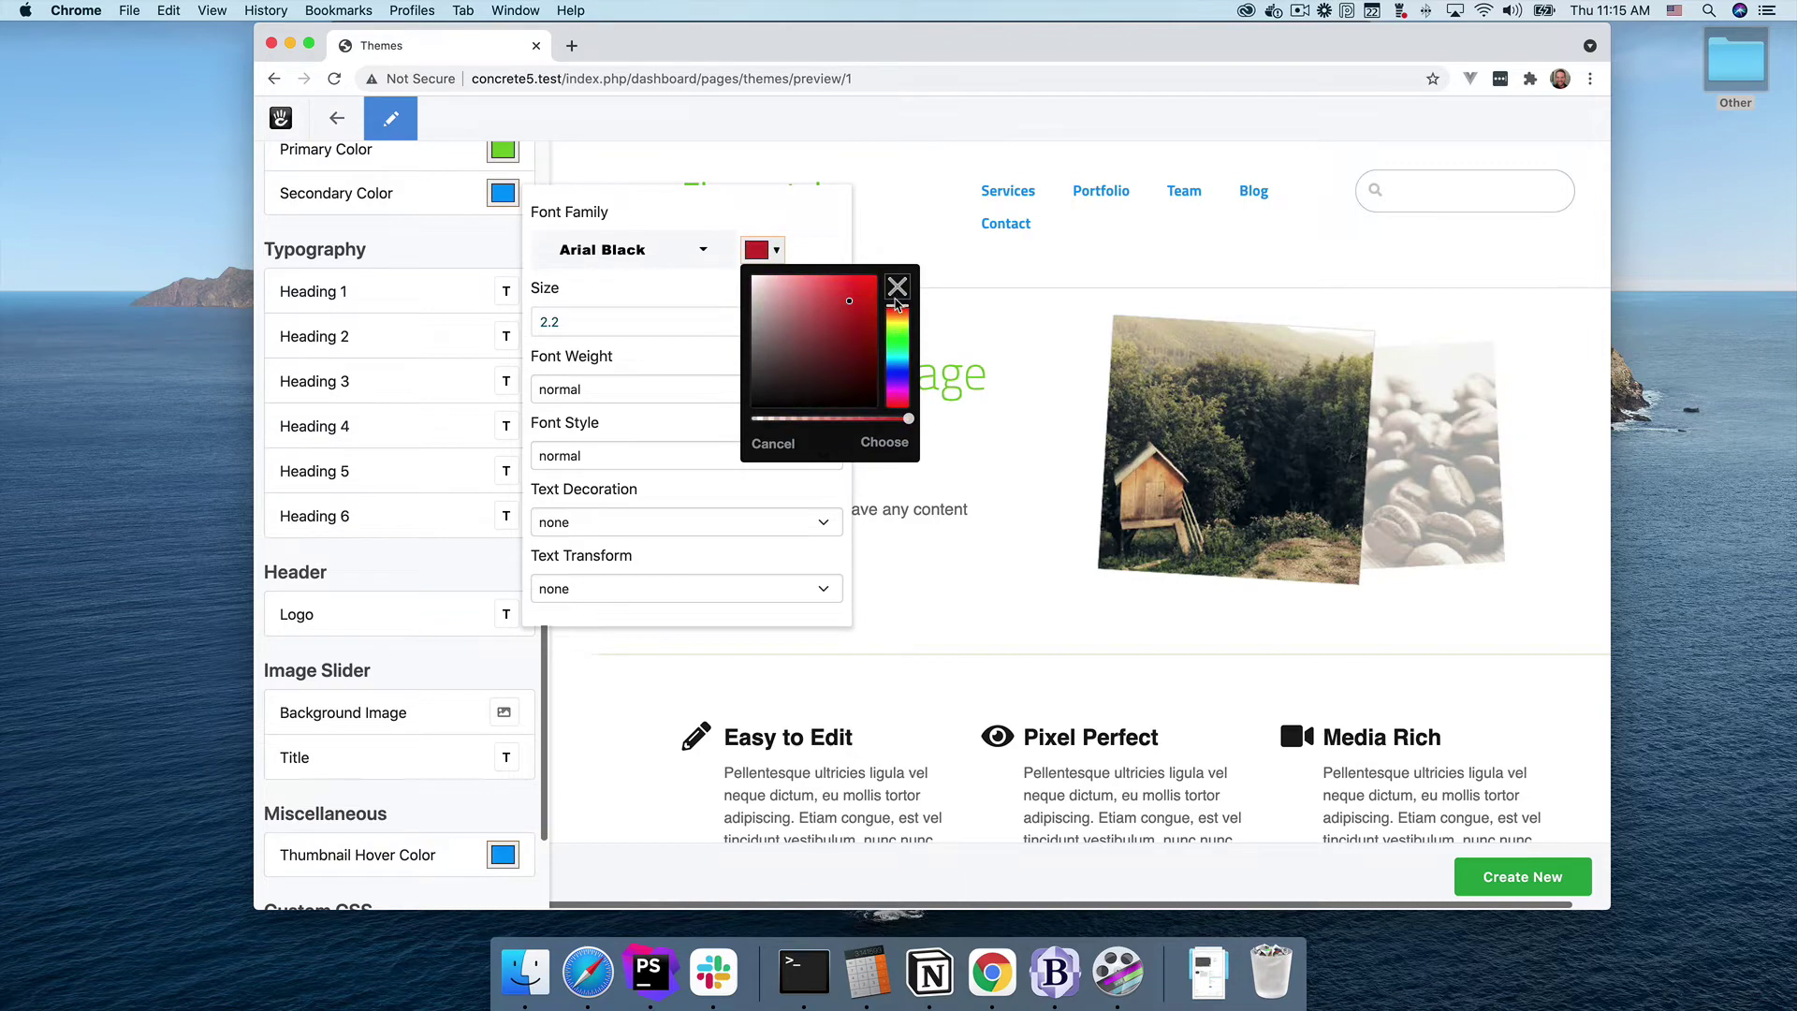
left_click(884, 443)
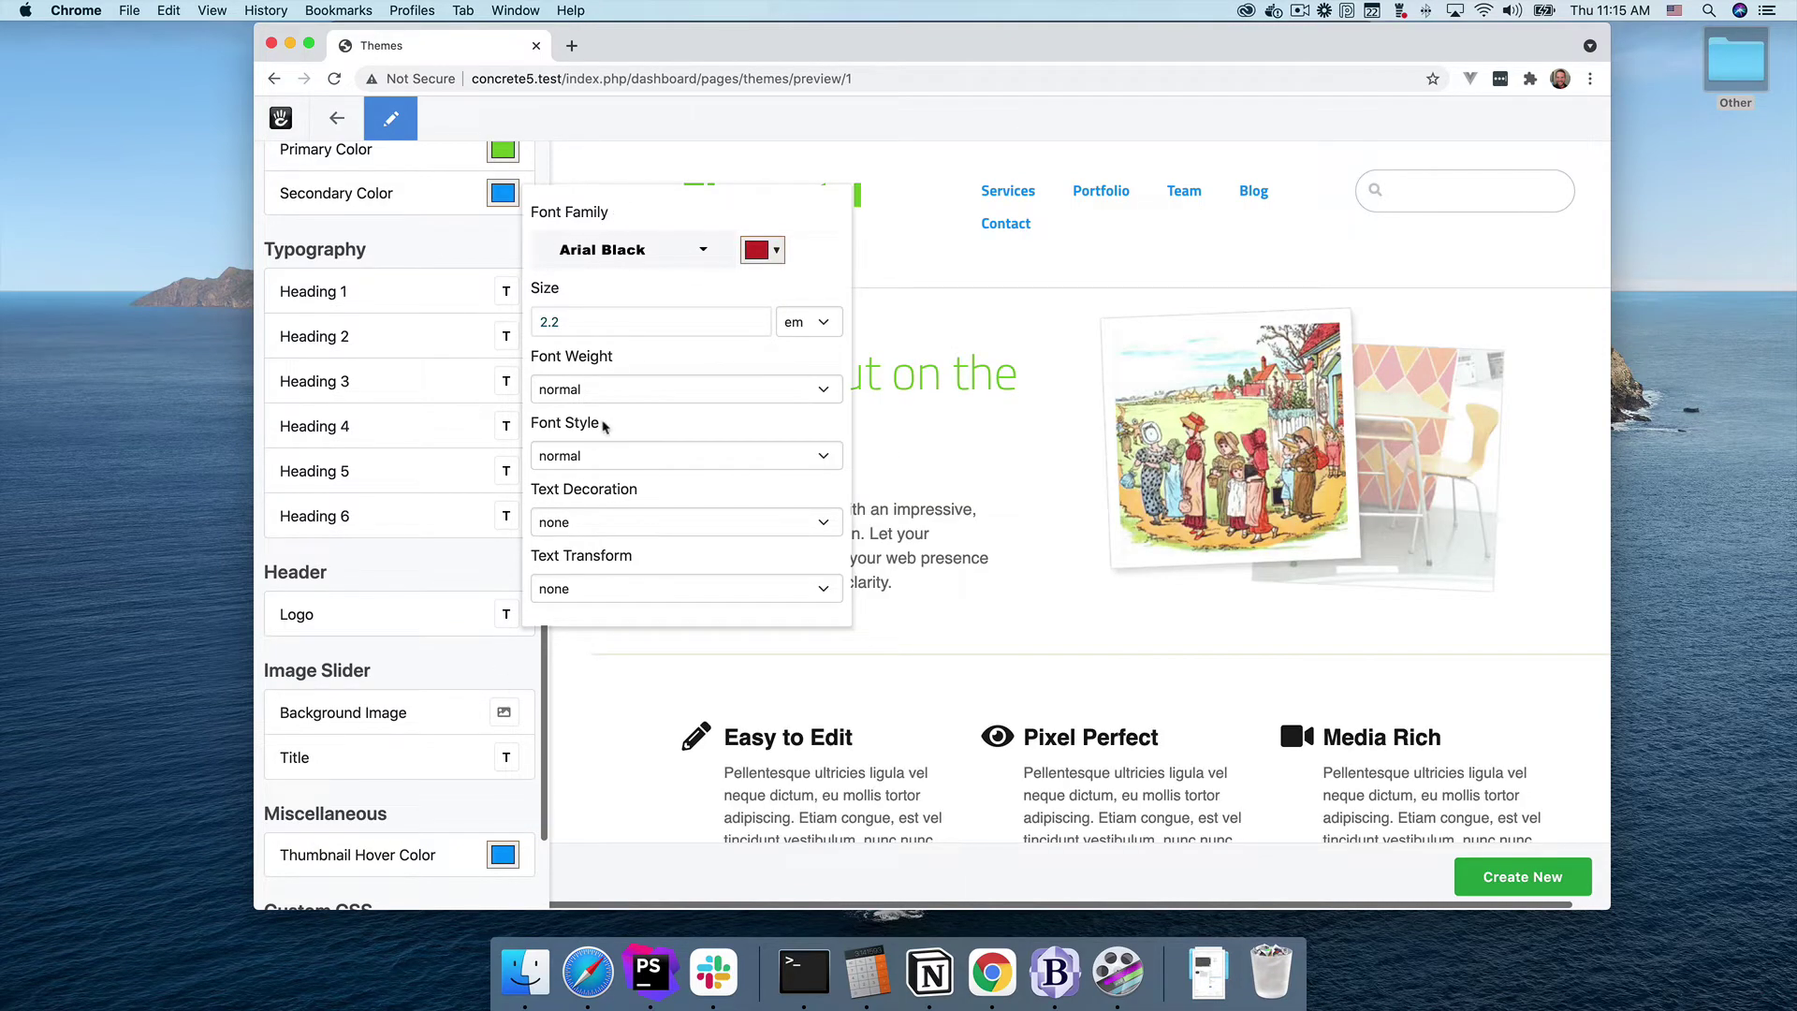
Give the logo a bolder font weight and an italic font style
left_click(616, 393)
left_click(616, 426)
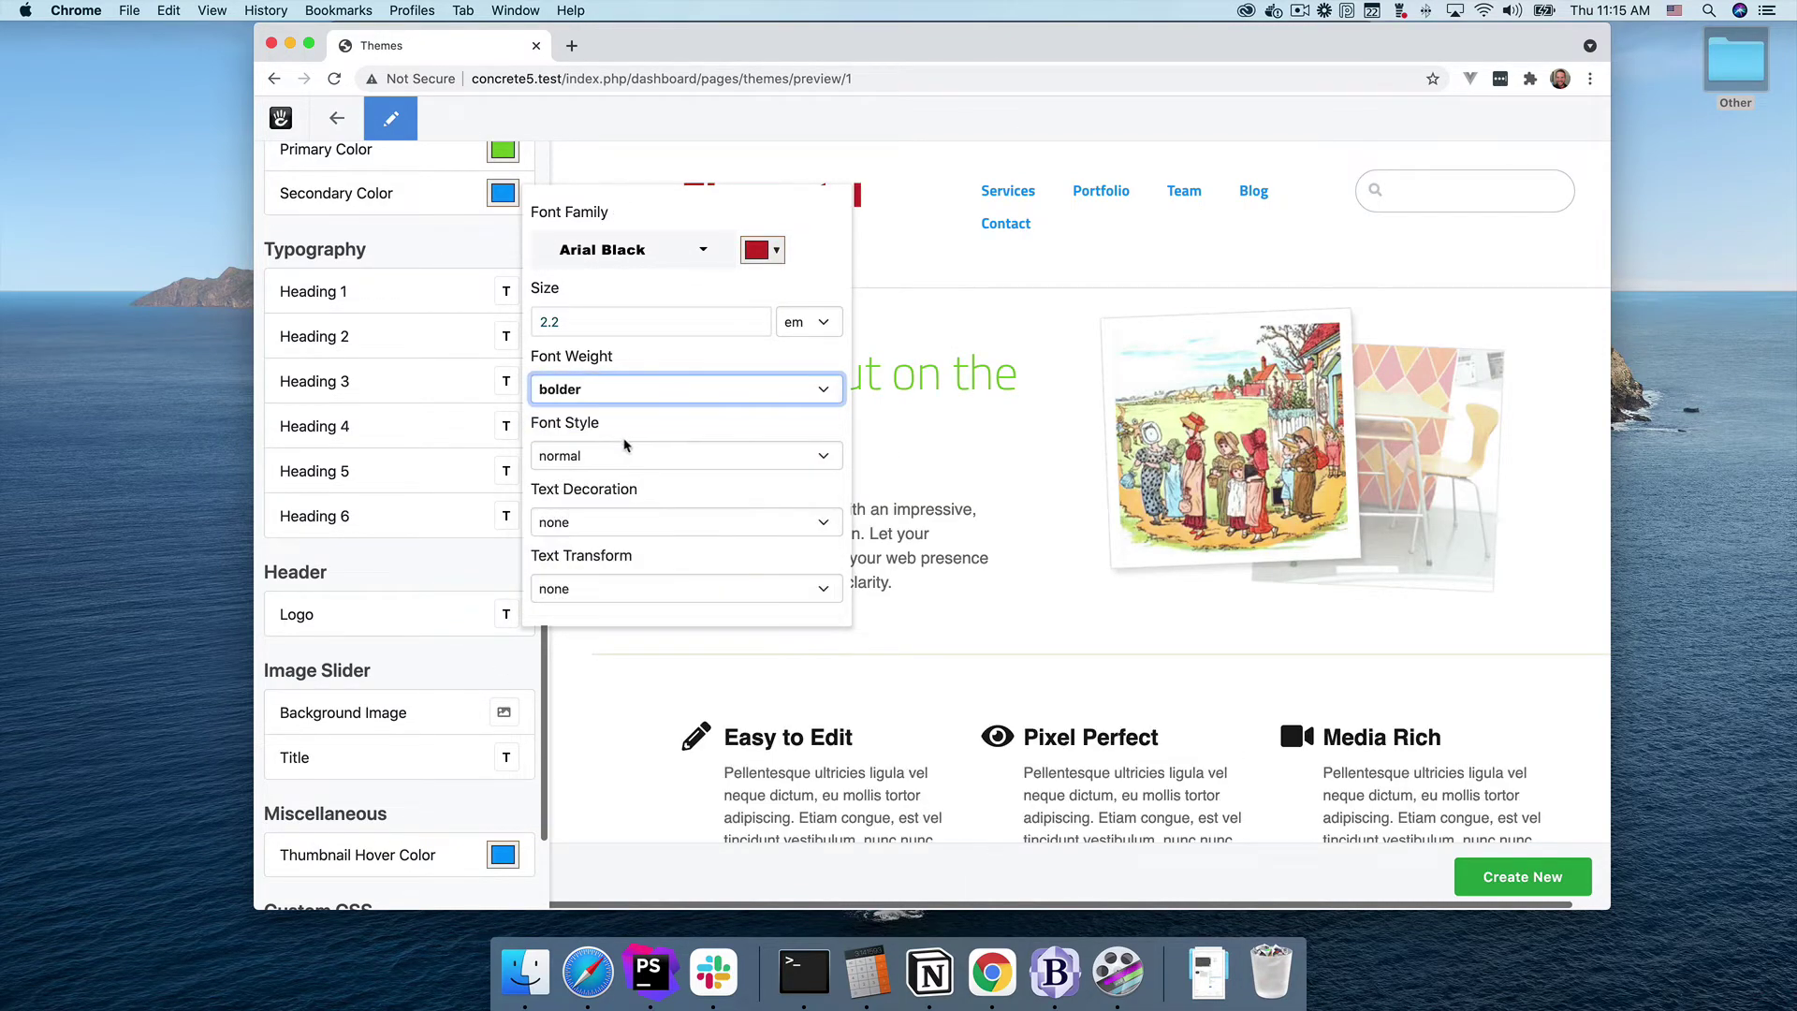
left_click(625, 455)
left_click(626, 474)
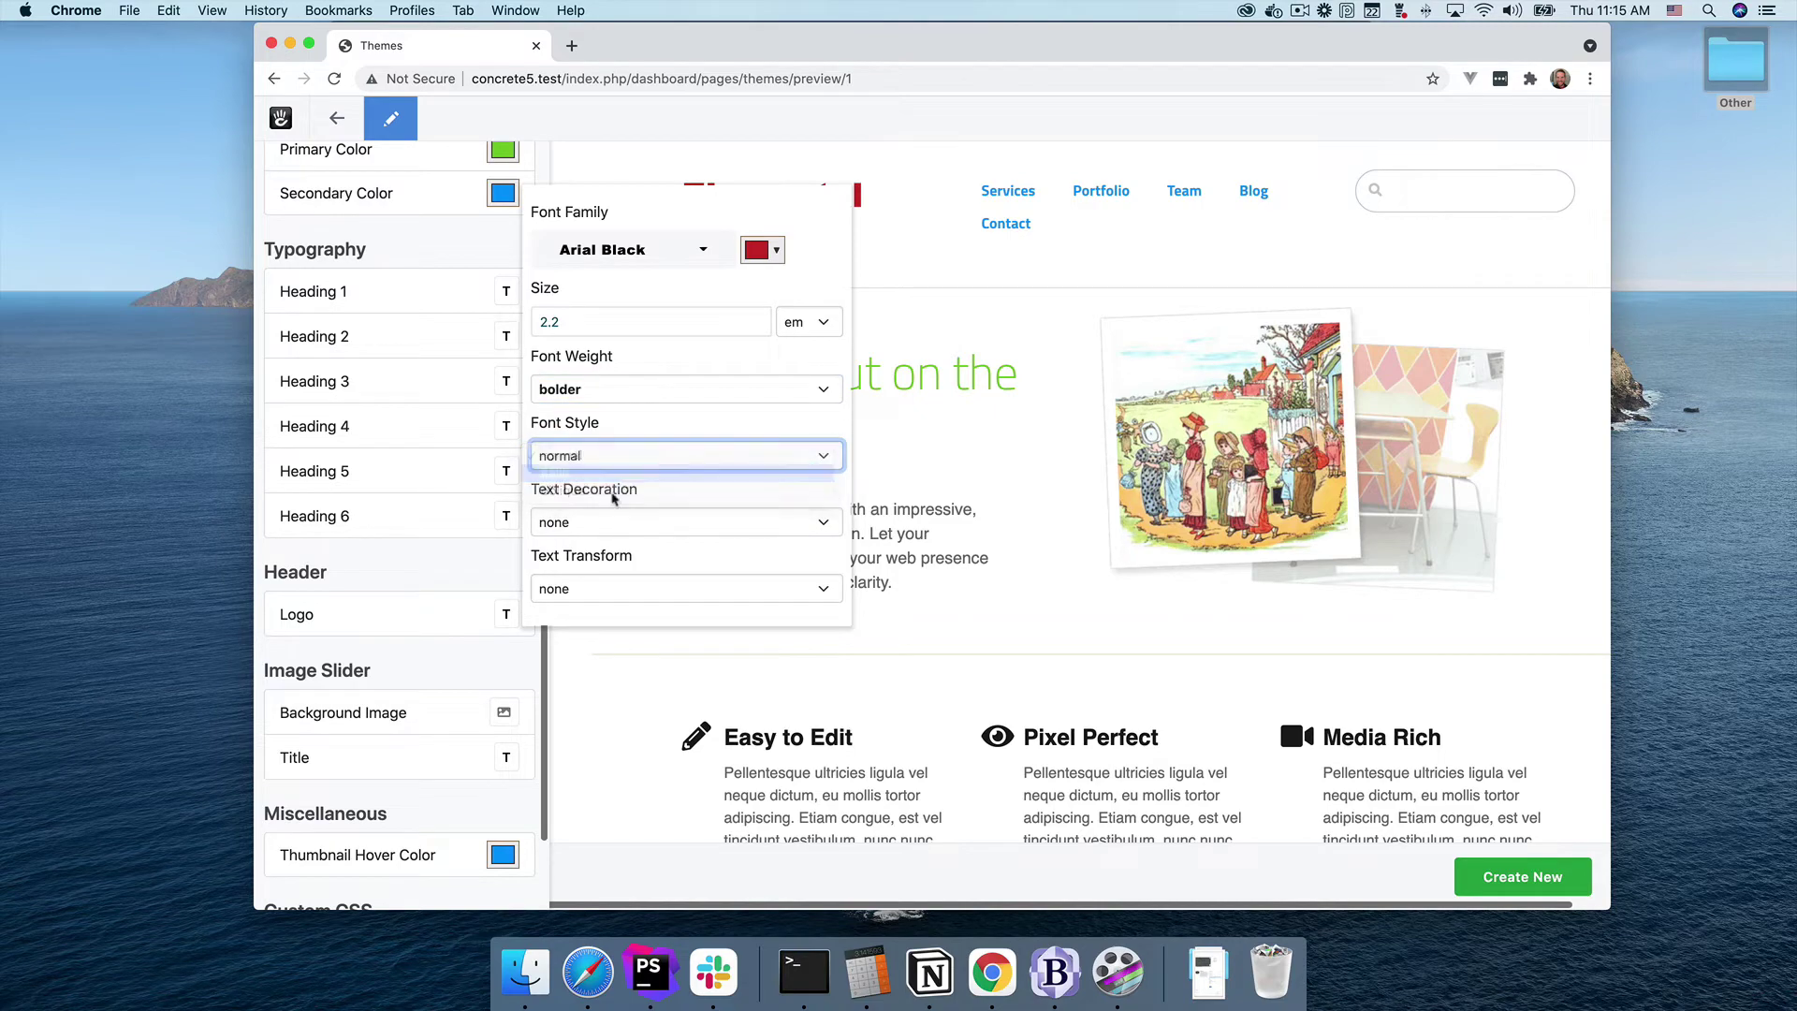
left_click(508, 613)
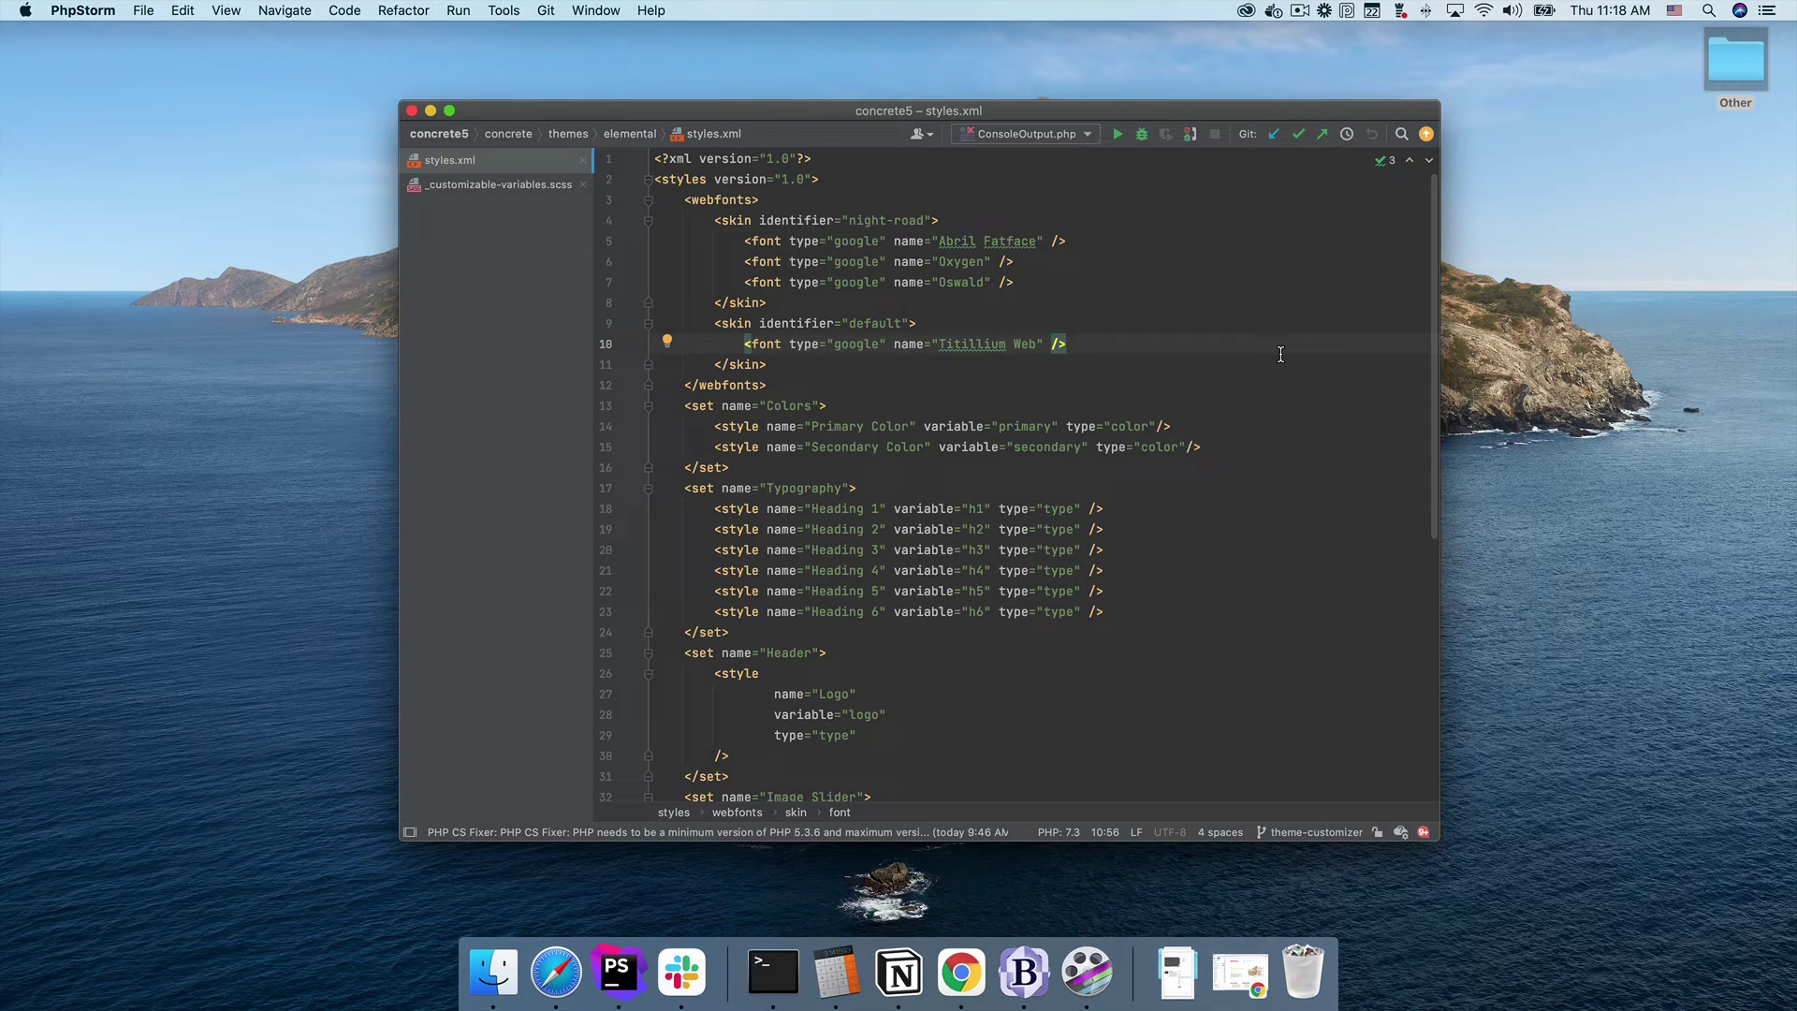
scroll(1123, 358, "down", 2)
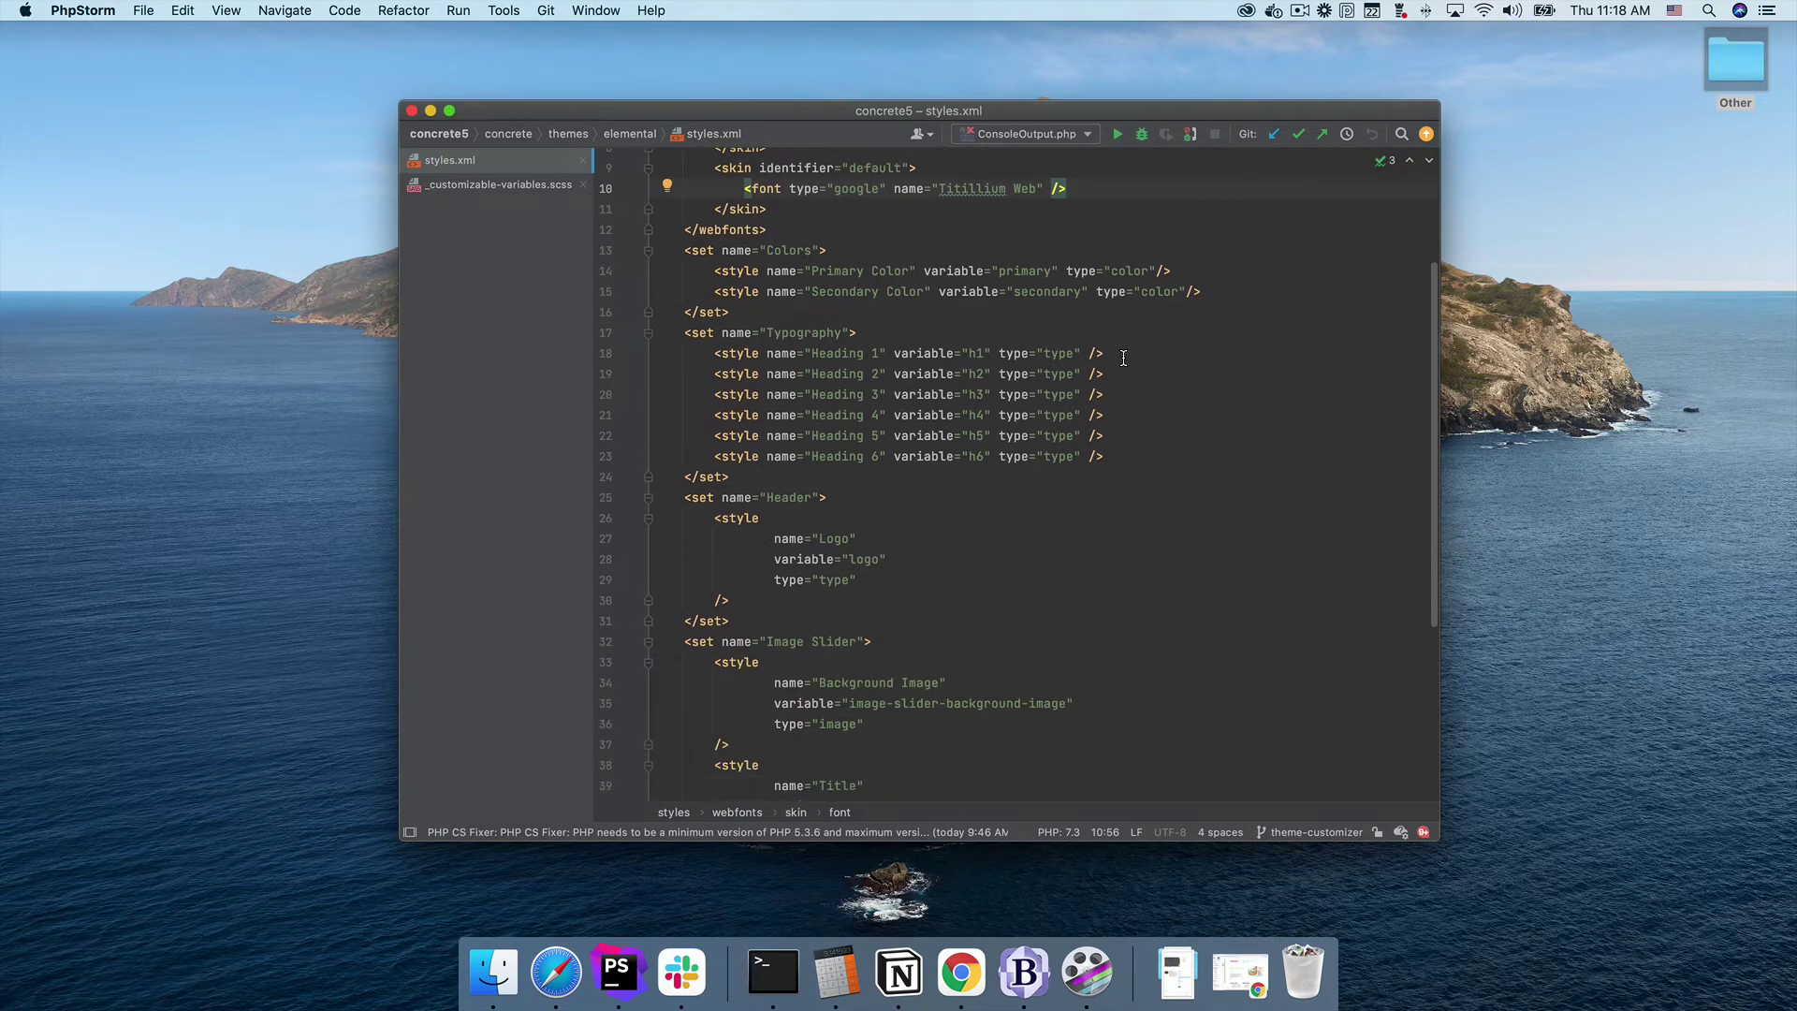
scroll(1123, 358, "down", 3)
scroll(1123, 359, "up", 5)
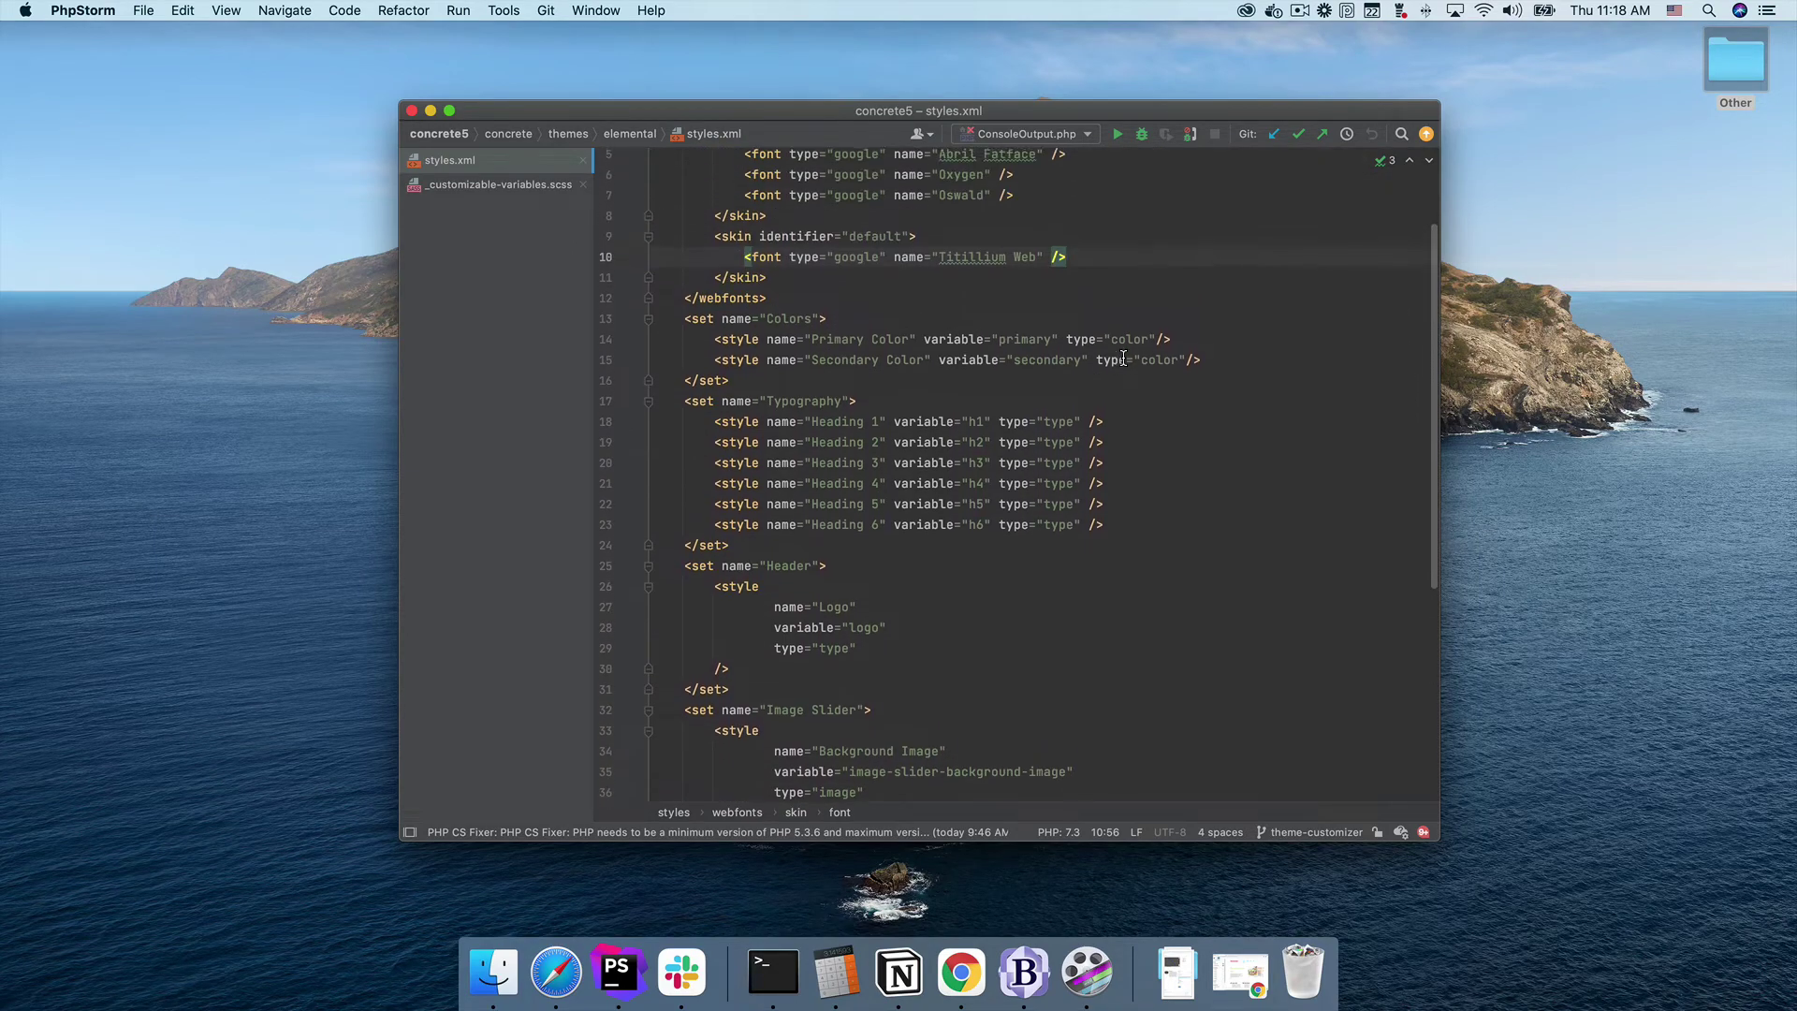
scroll(1123, 359, "up", 2)
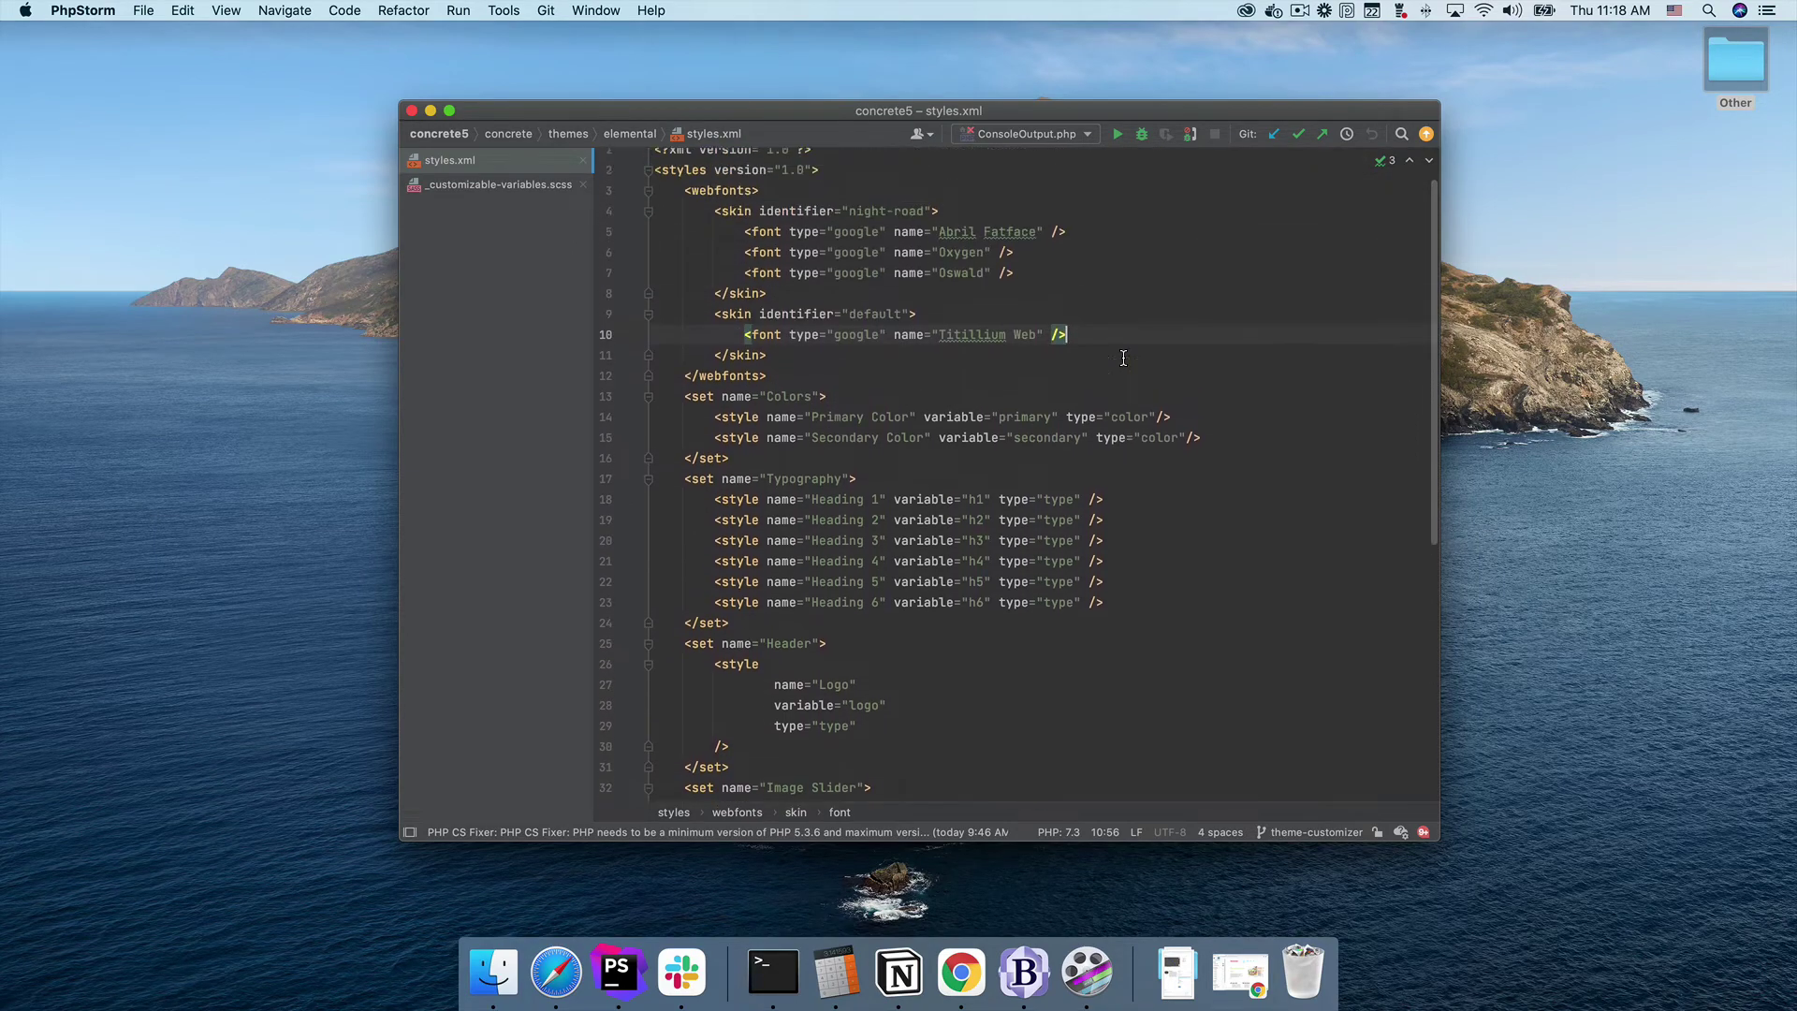
left_click(521, 186)
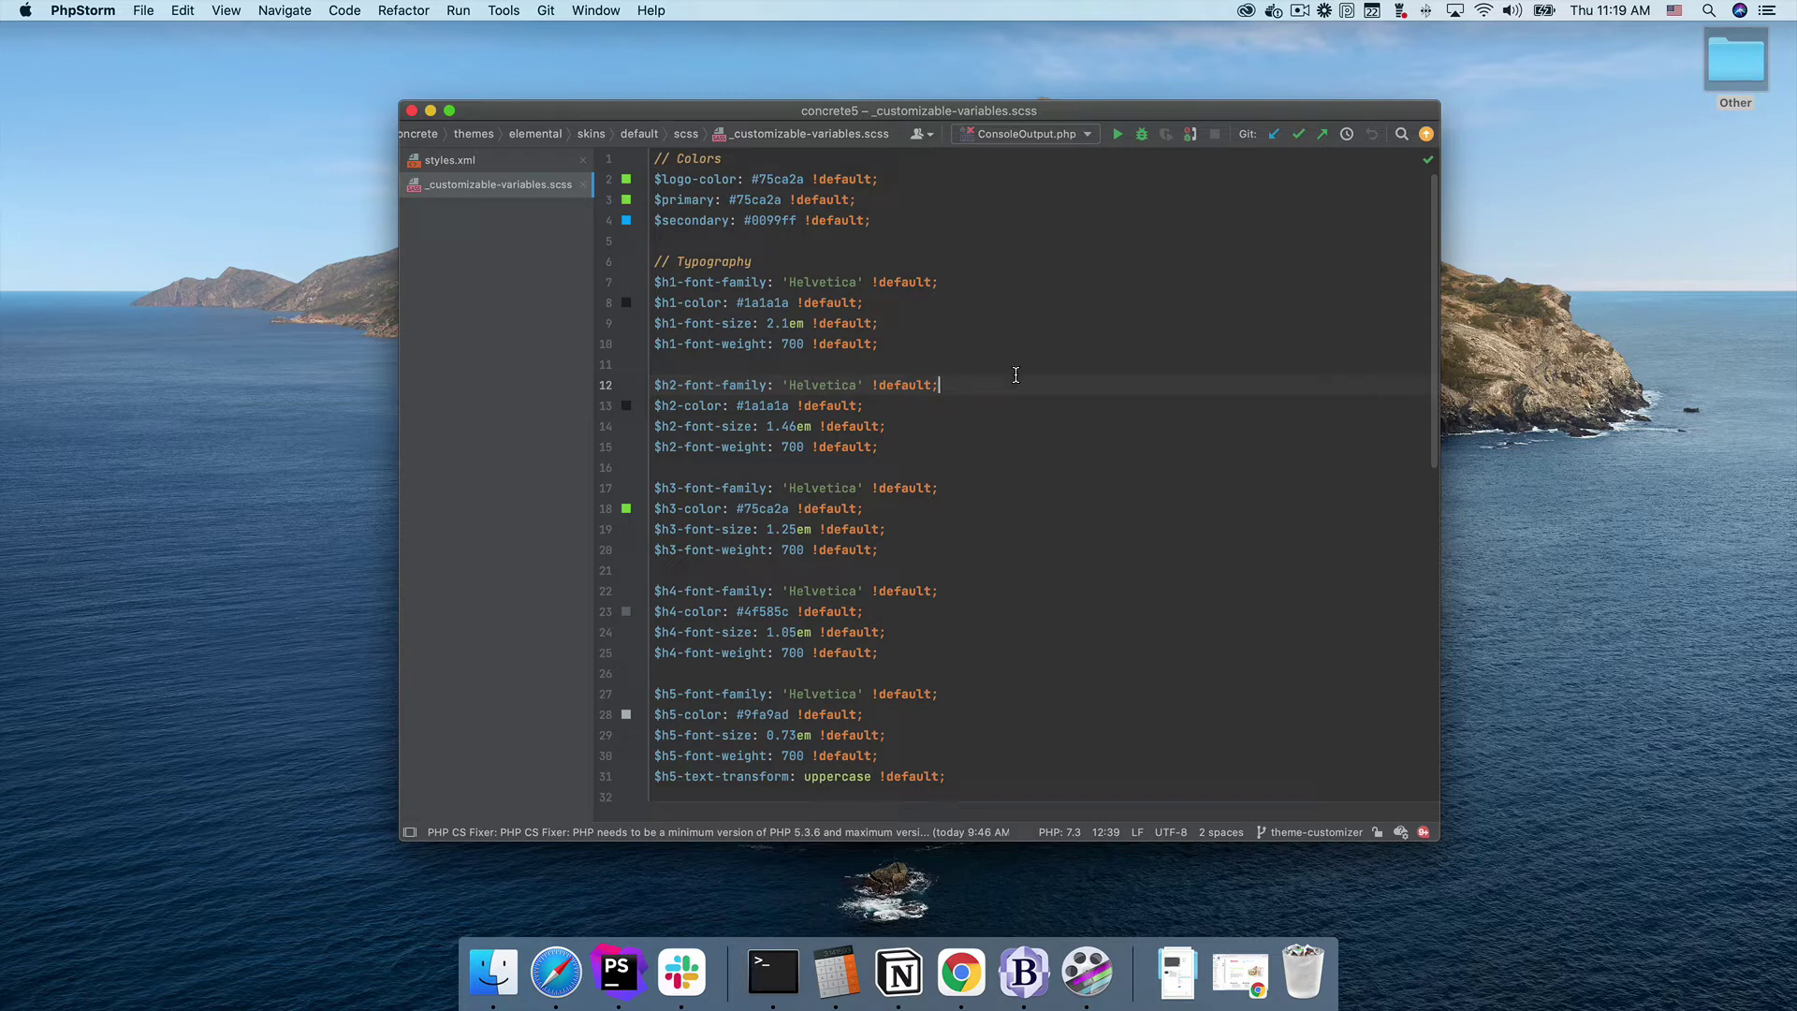
scroll(1016, 374, "down", 5)
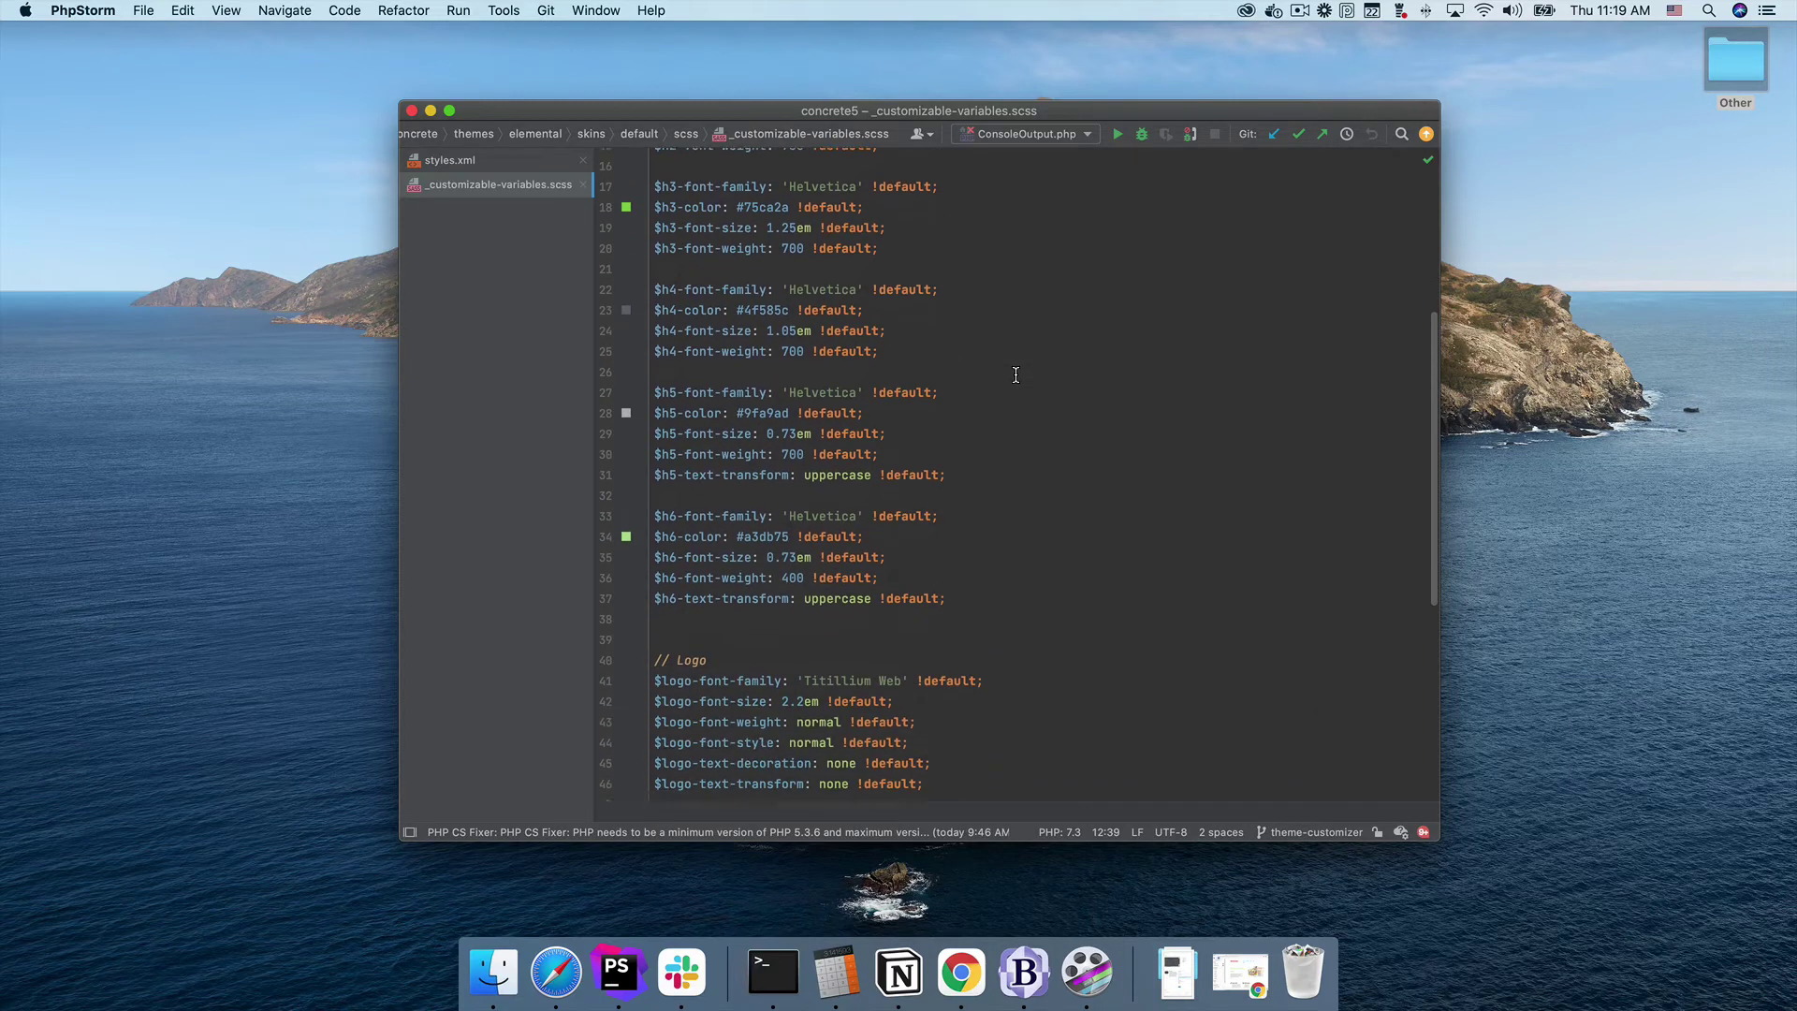
scroll(1015, 375, "up", 4)
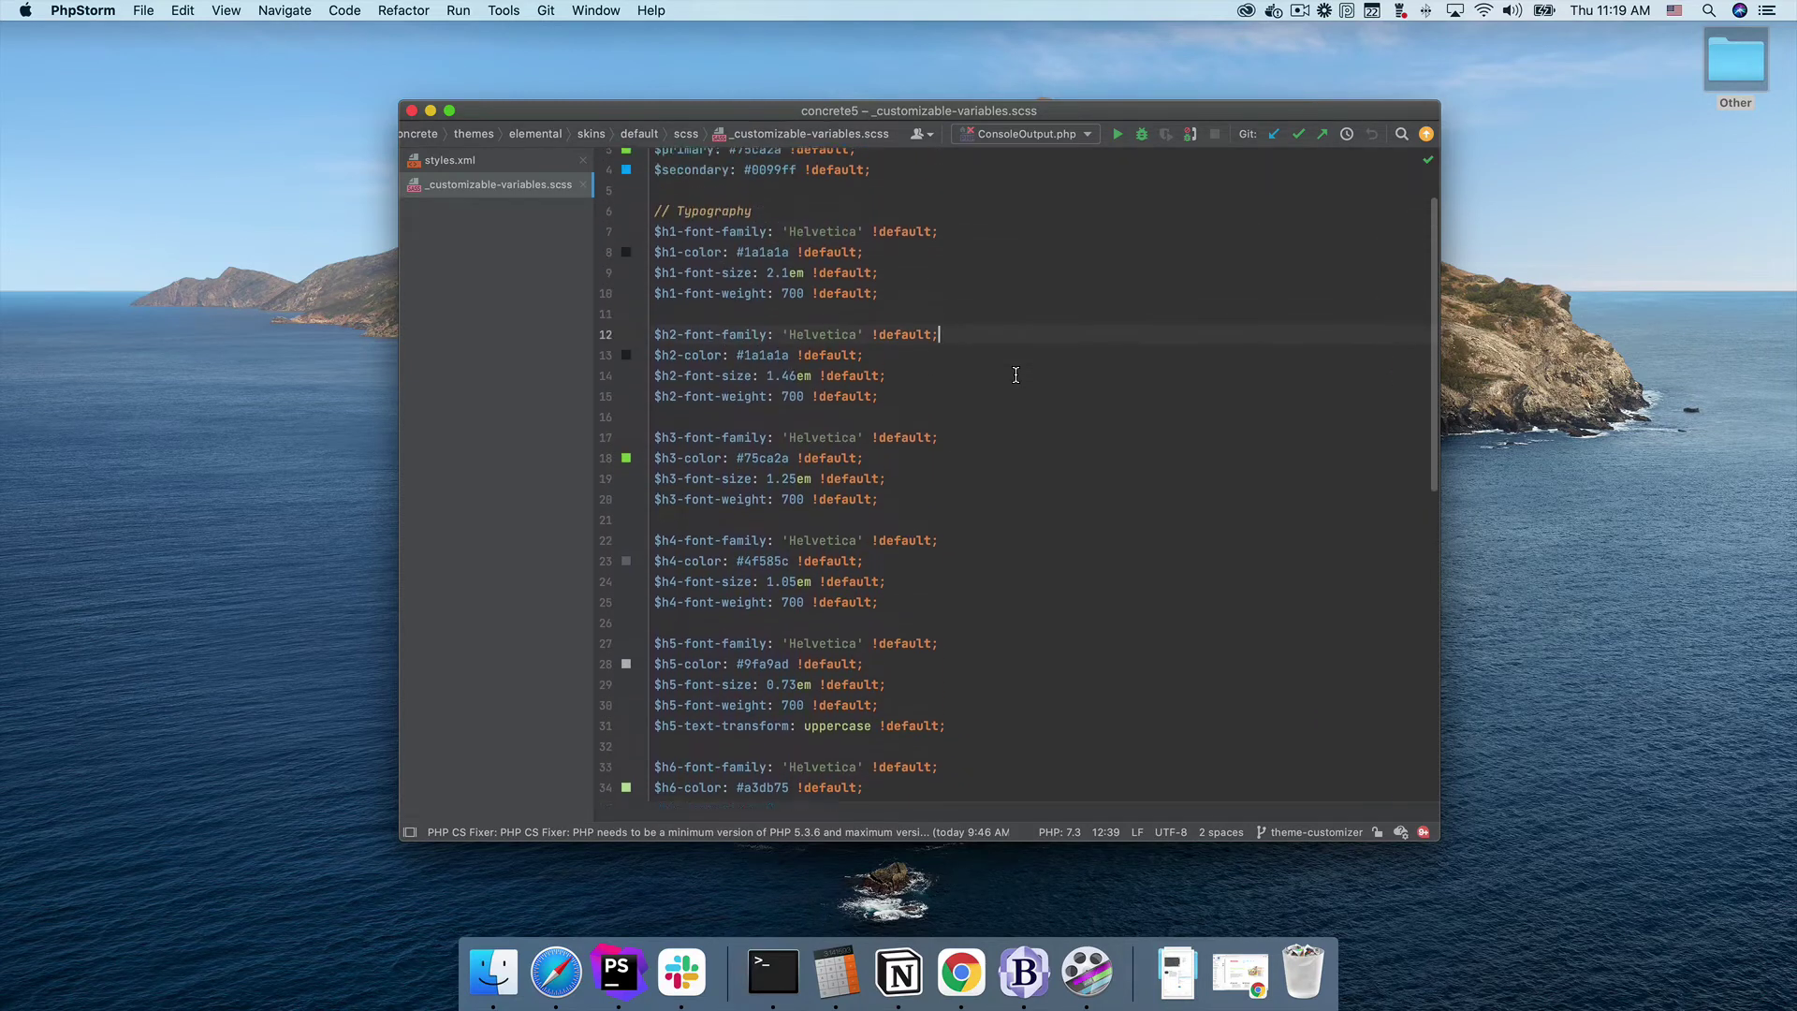
scroll(1015, 374, "up", 1)
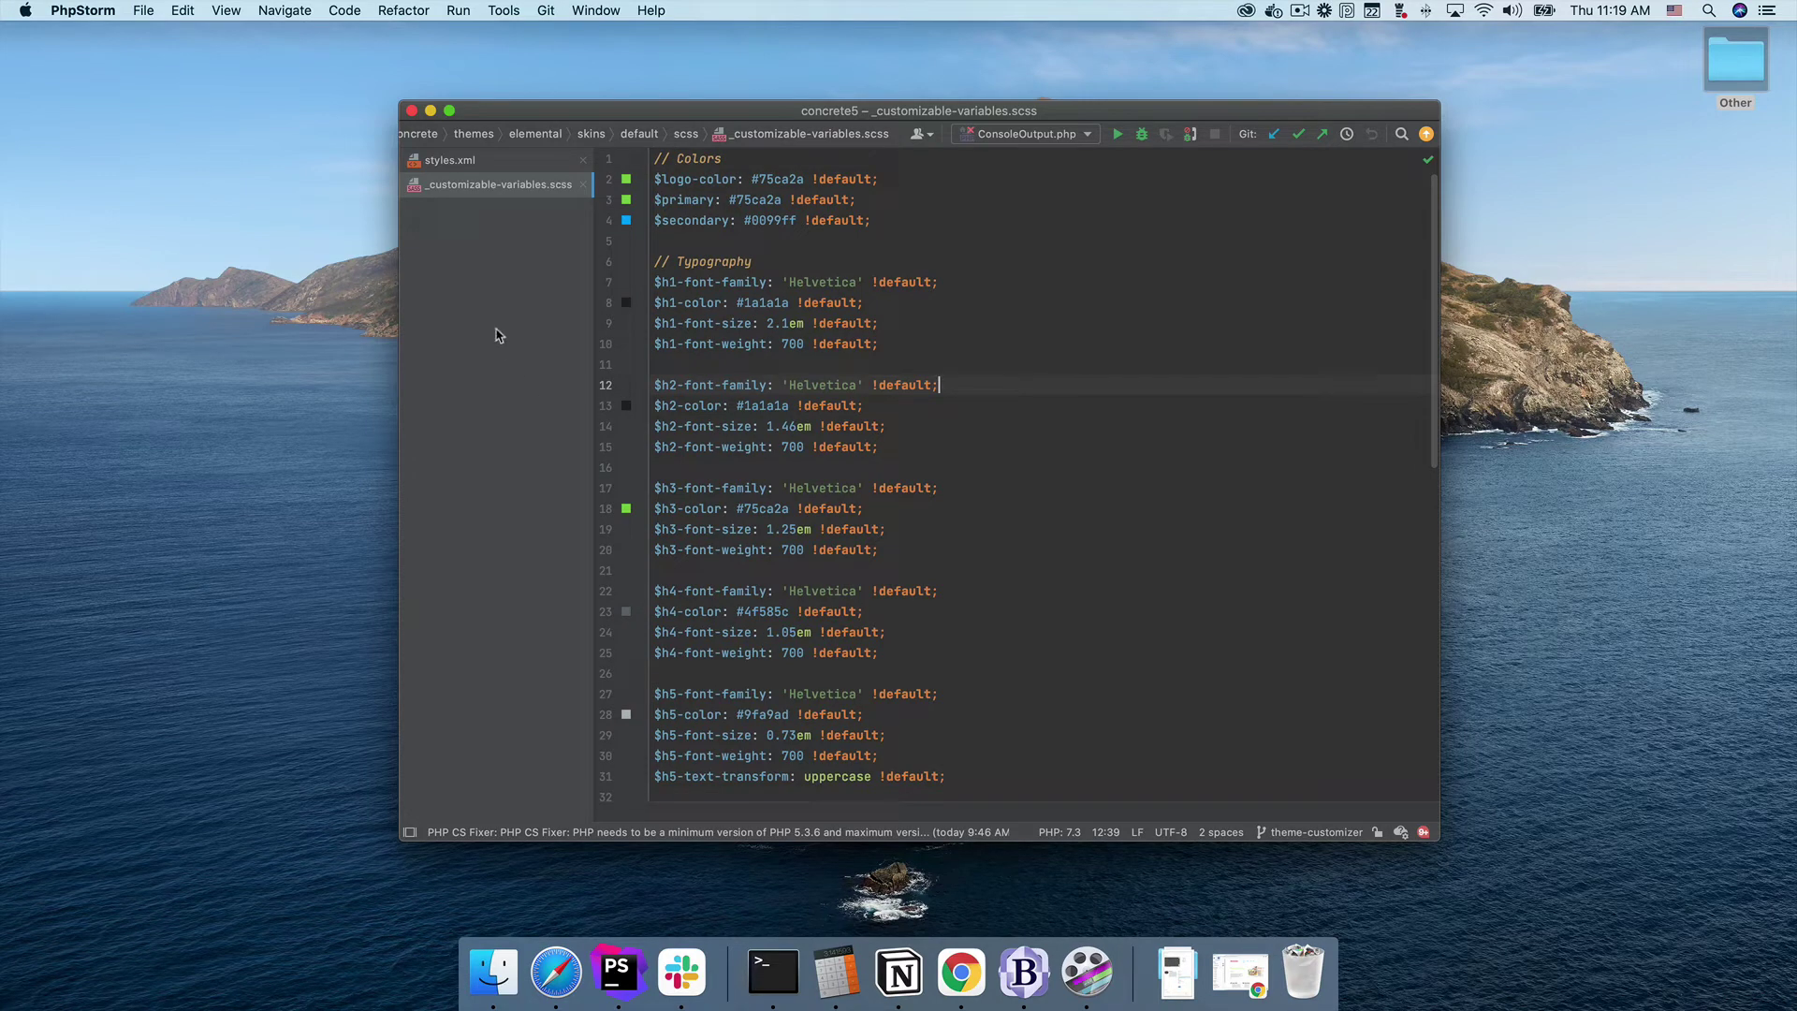
left_click(476, 166)
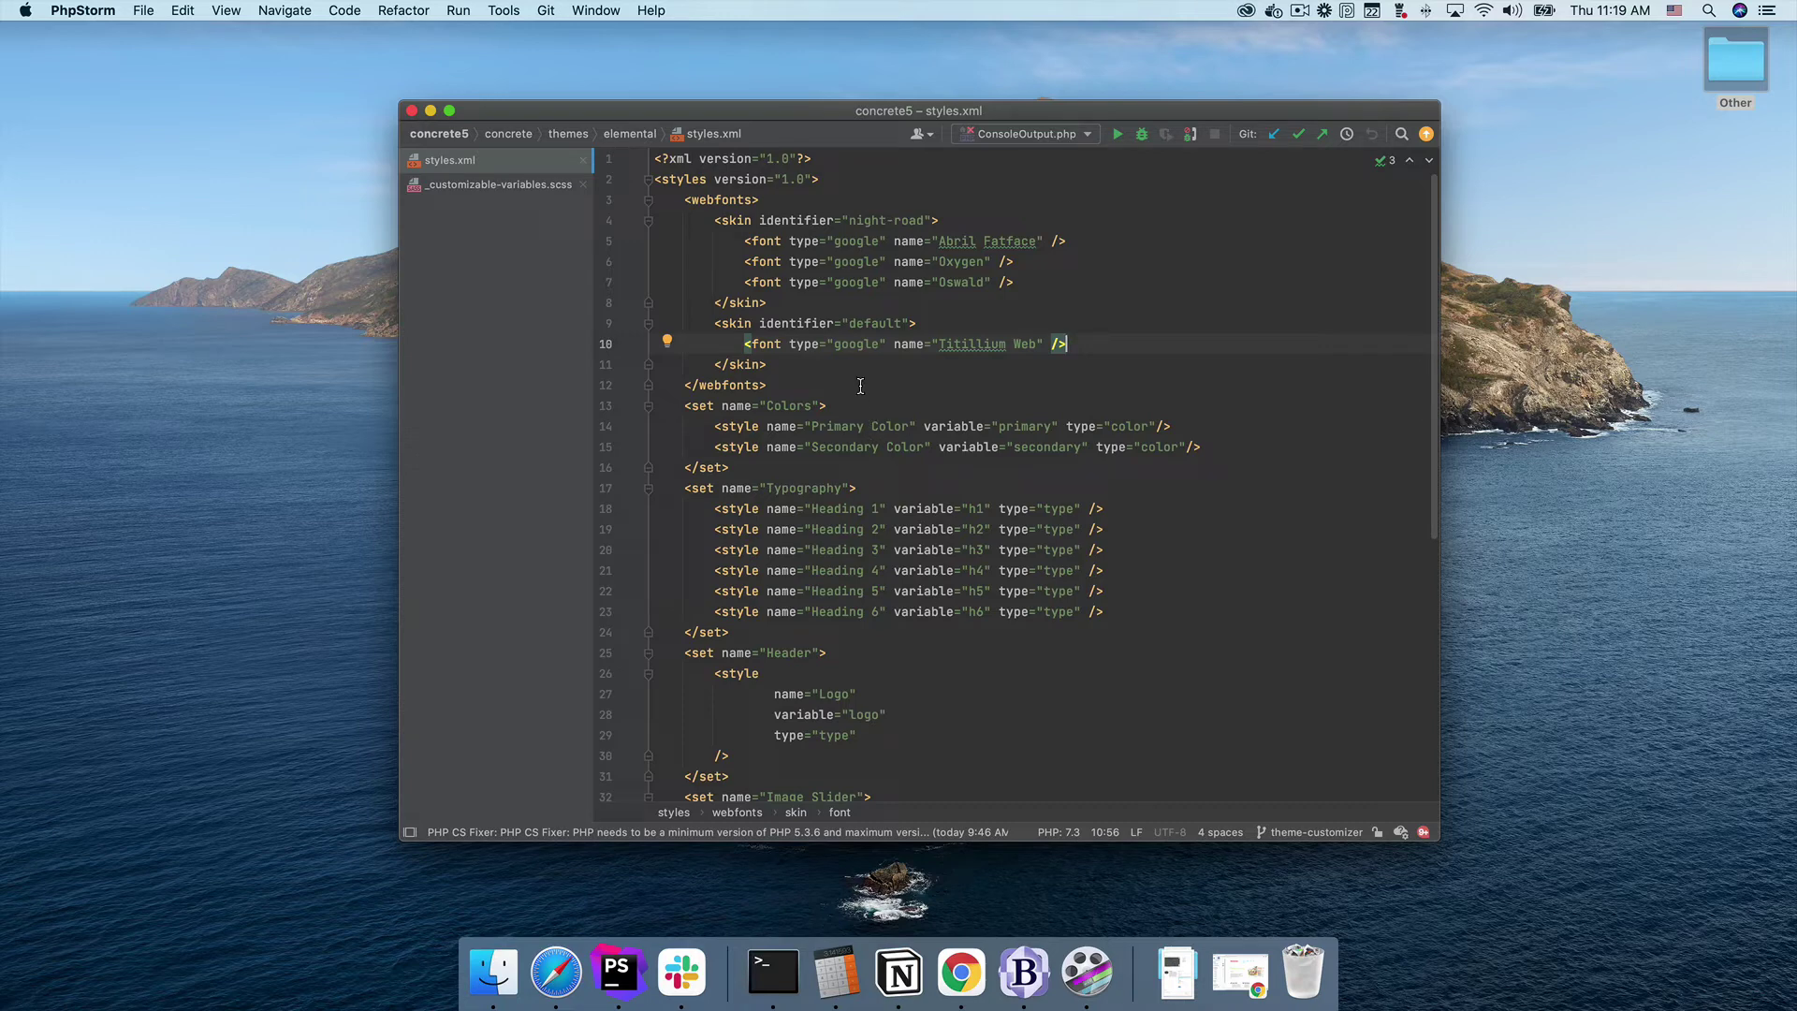
Select 'primary' on line 14 of styles.xml, scroll the file, and return to the browser
double_click(1011, 428)
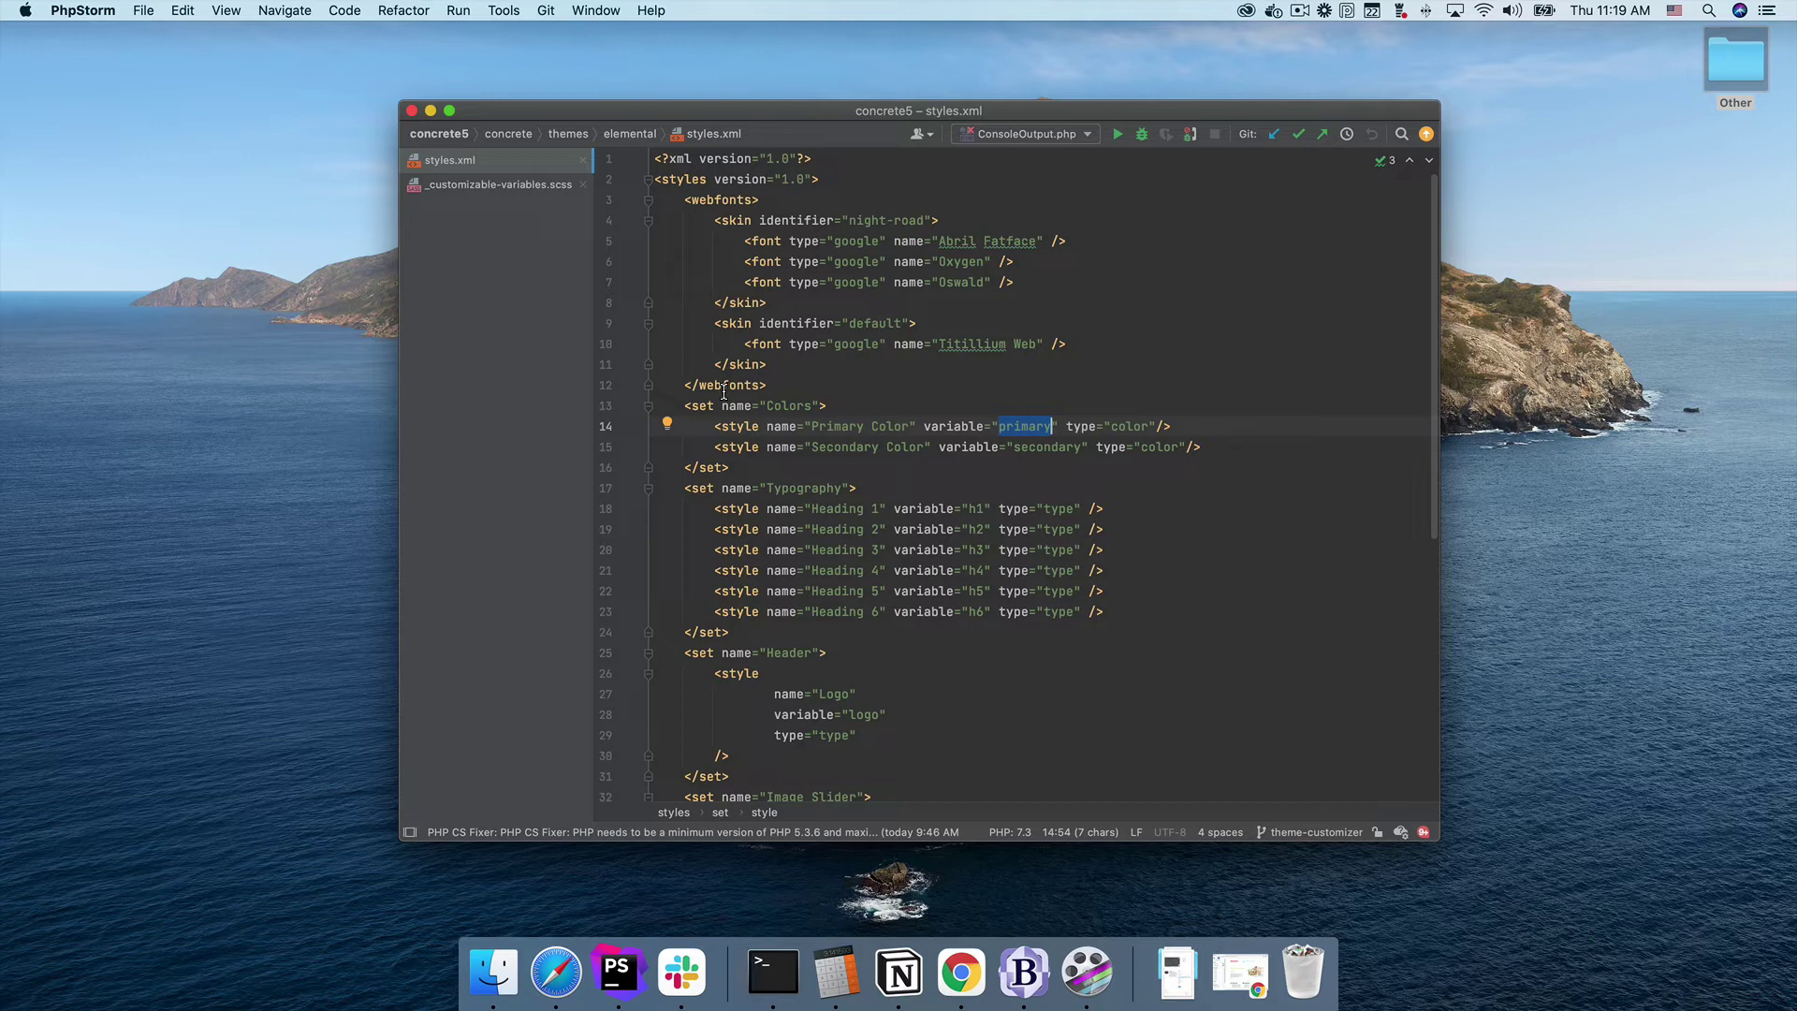
scroll(730, 430, "down", 5)
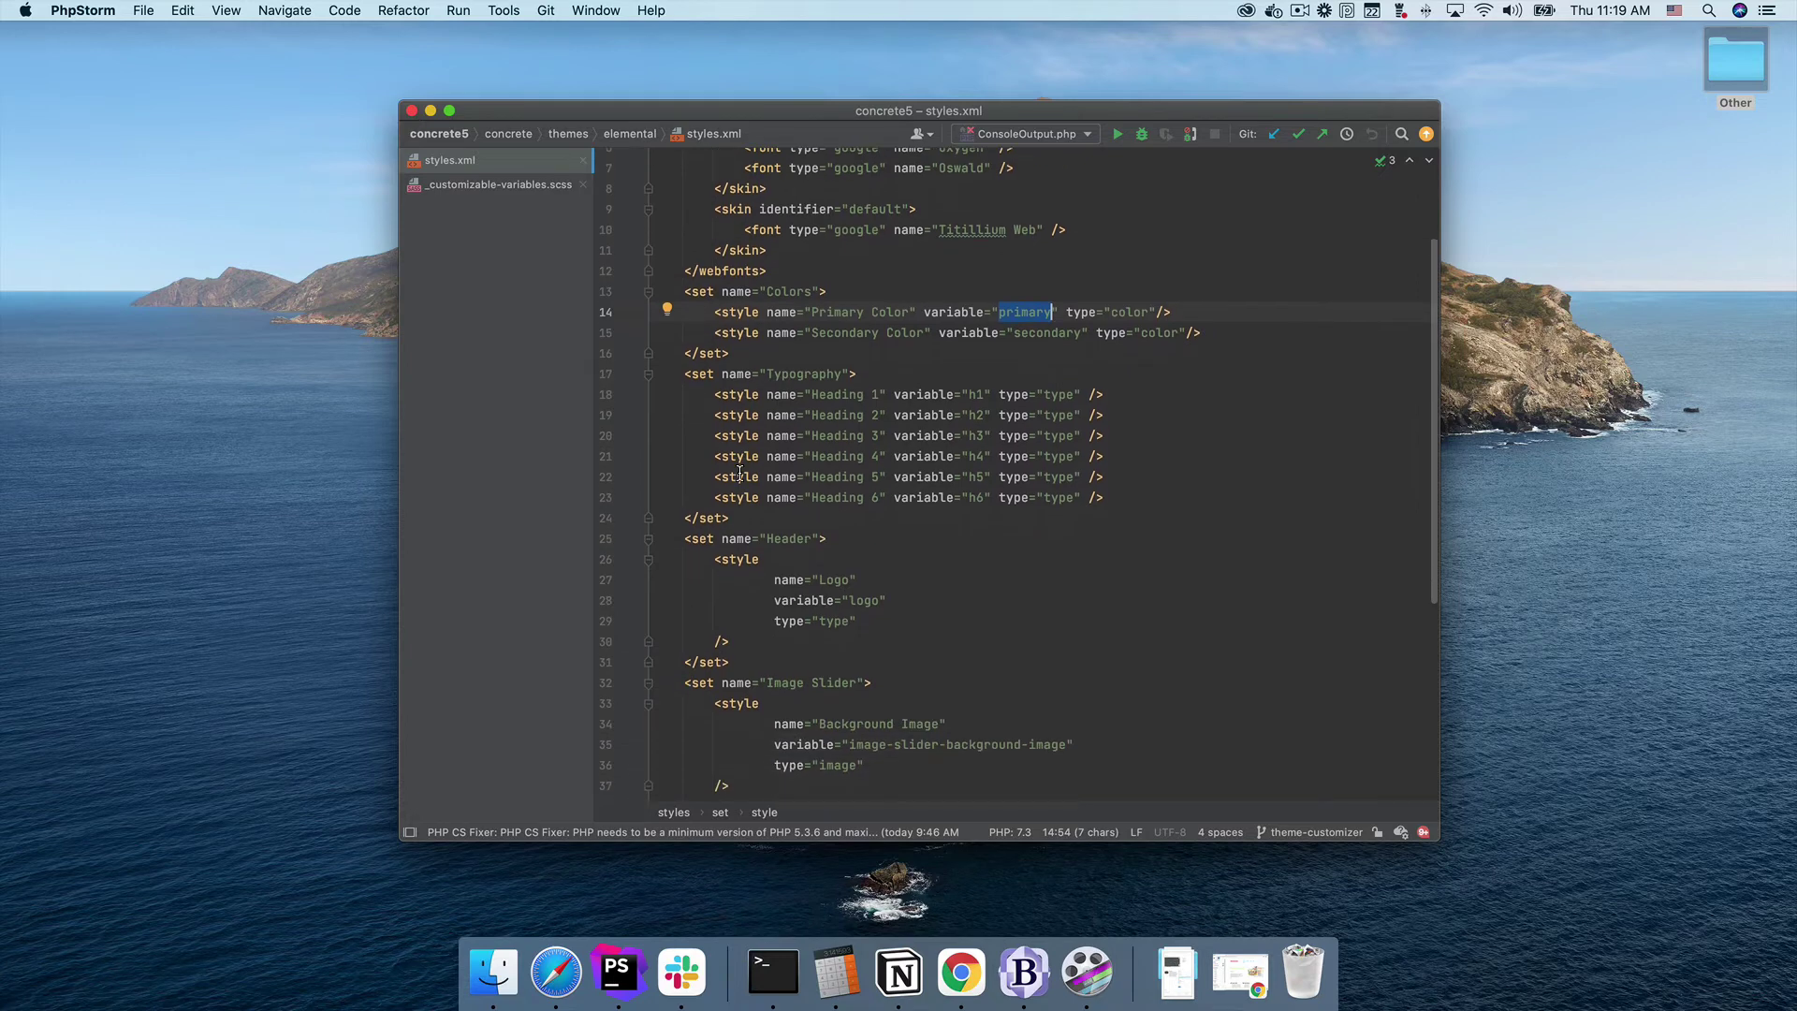
scroll(740, 473, "down", 3)
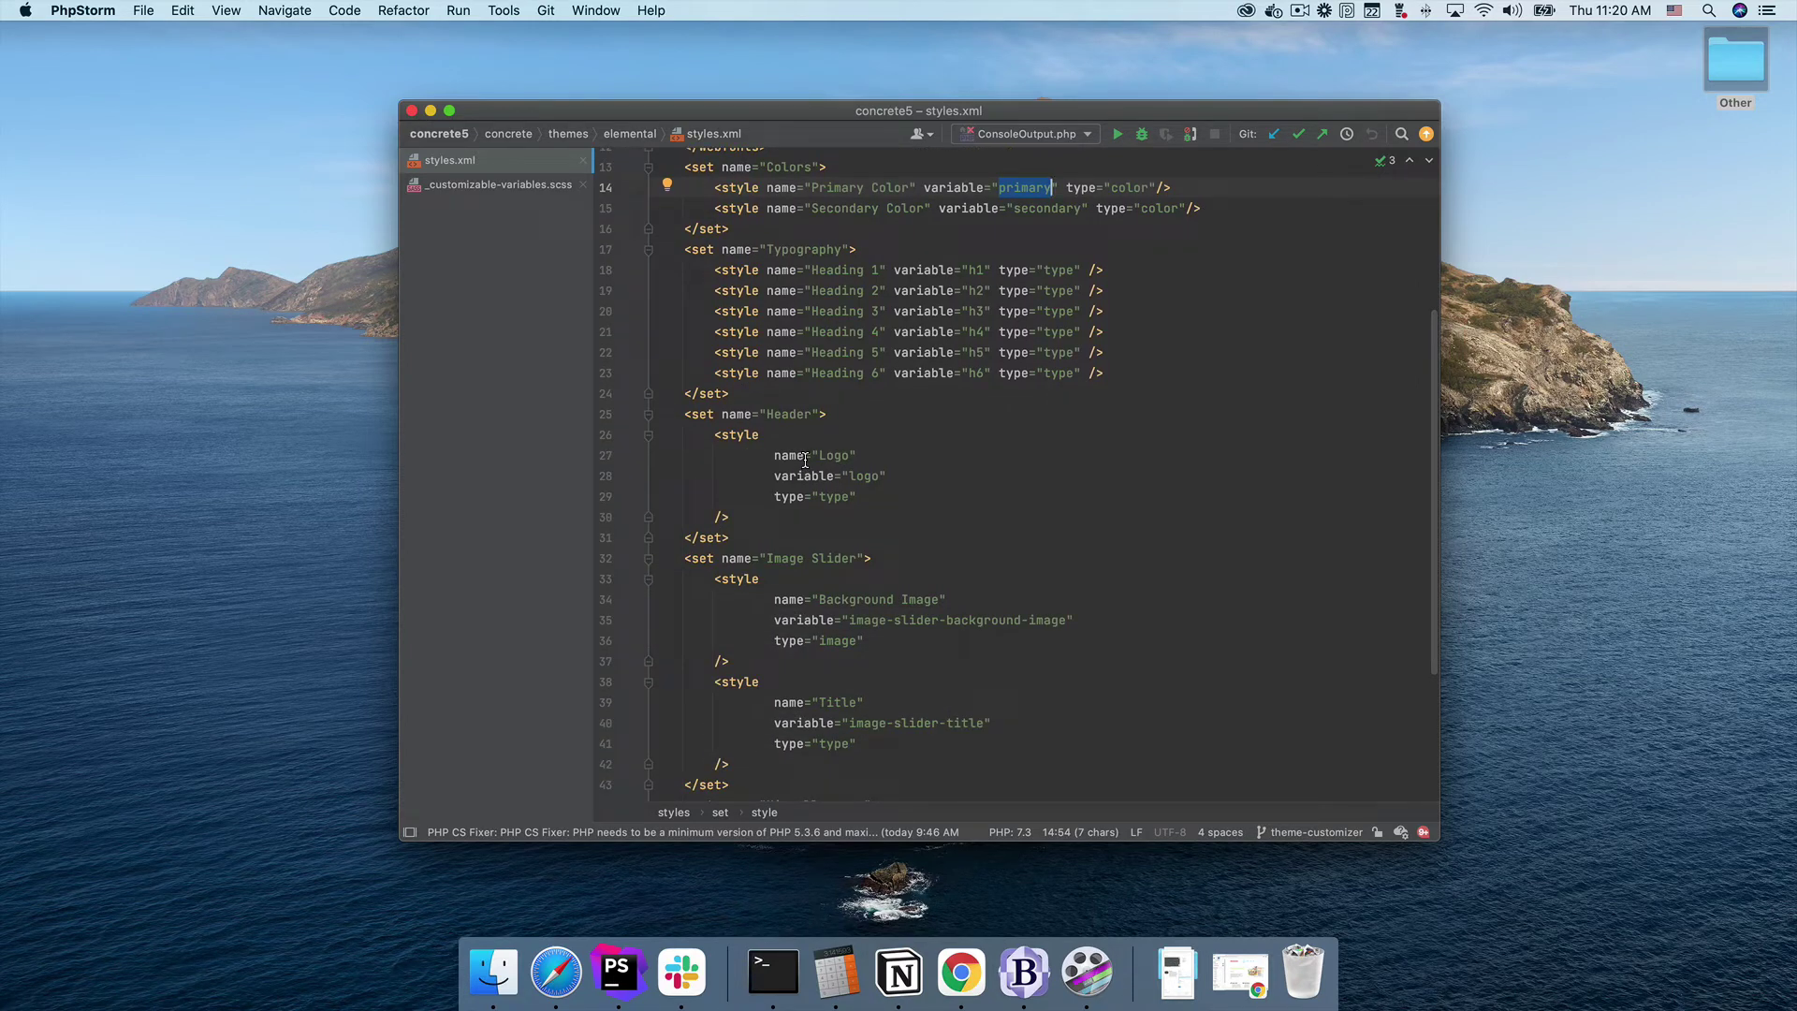
scroll(805, 459, "up", 8)
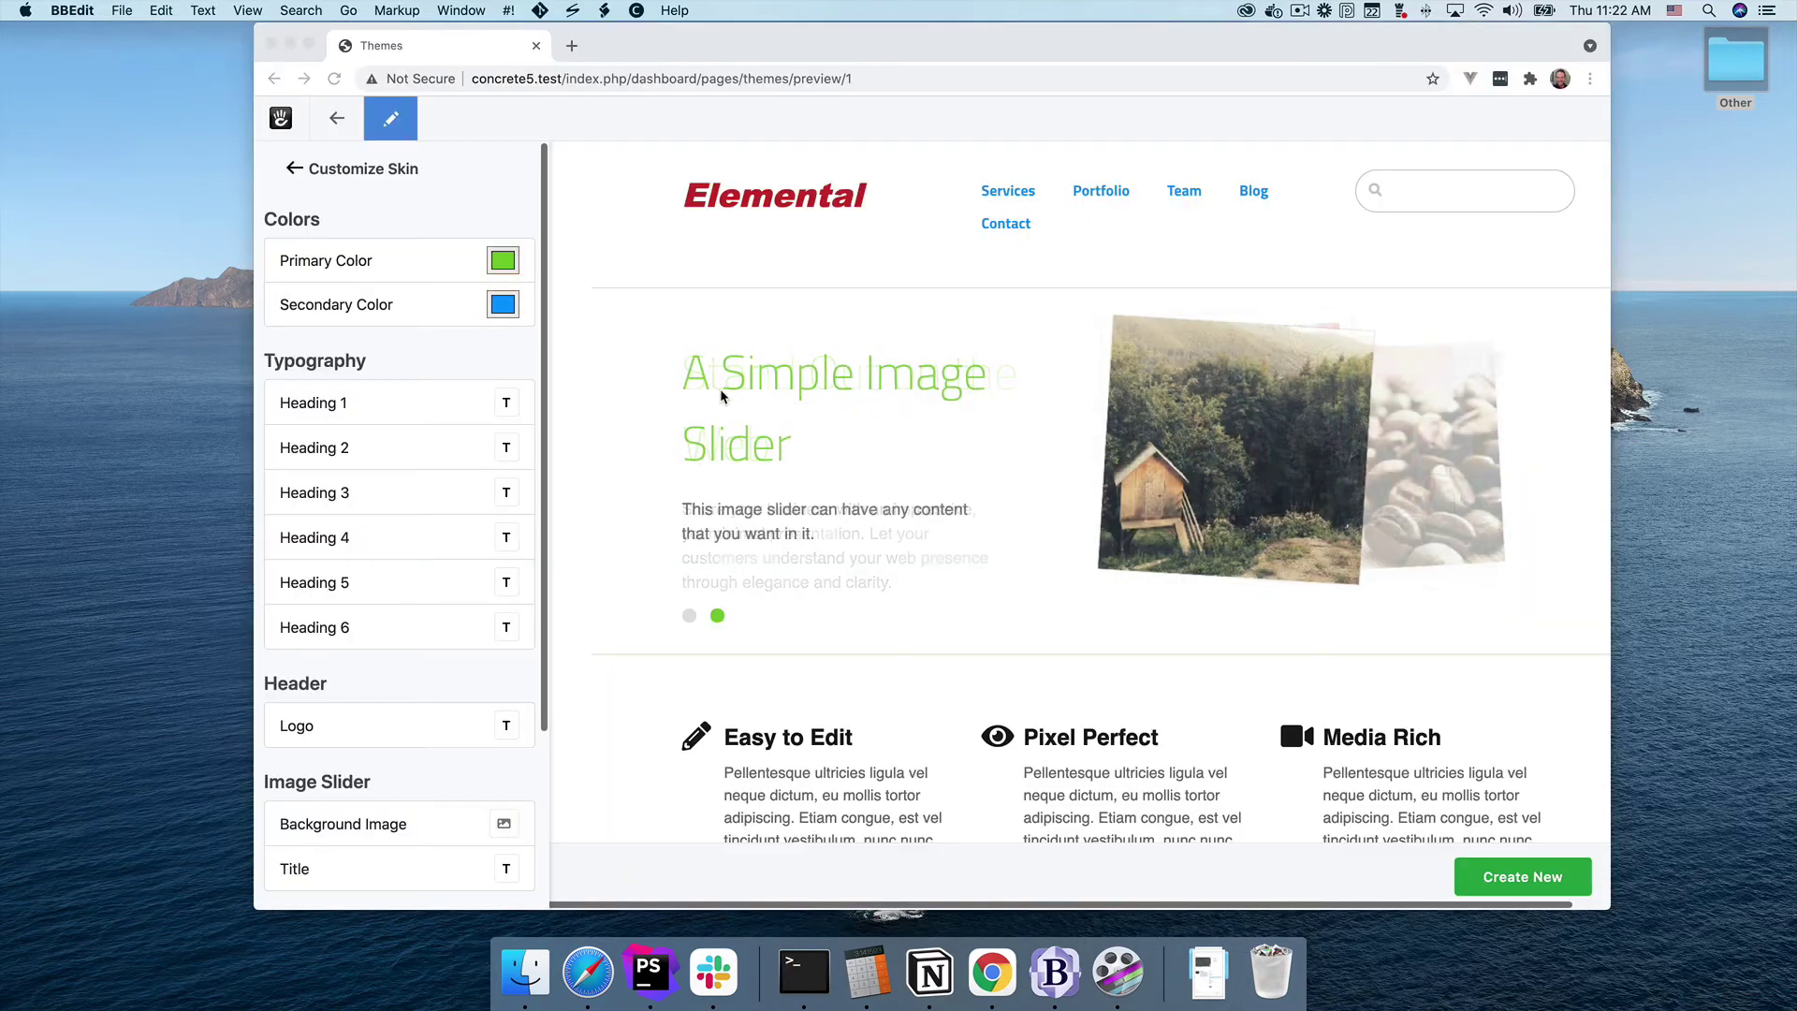
left_click(720, 396)
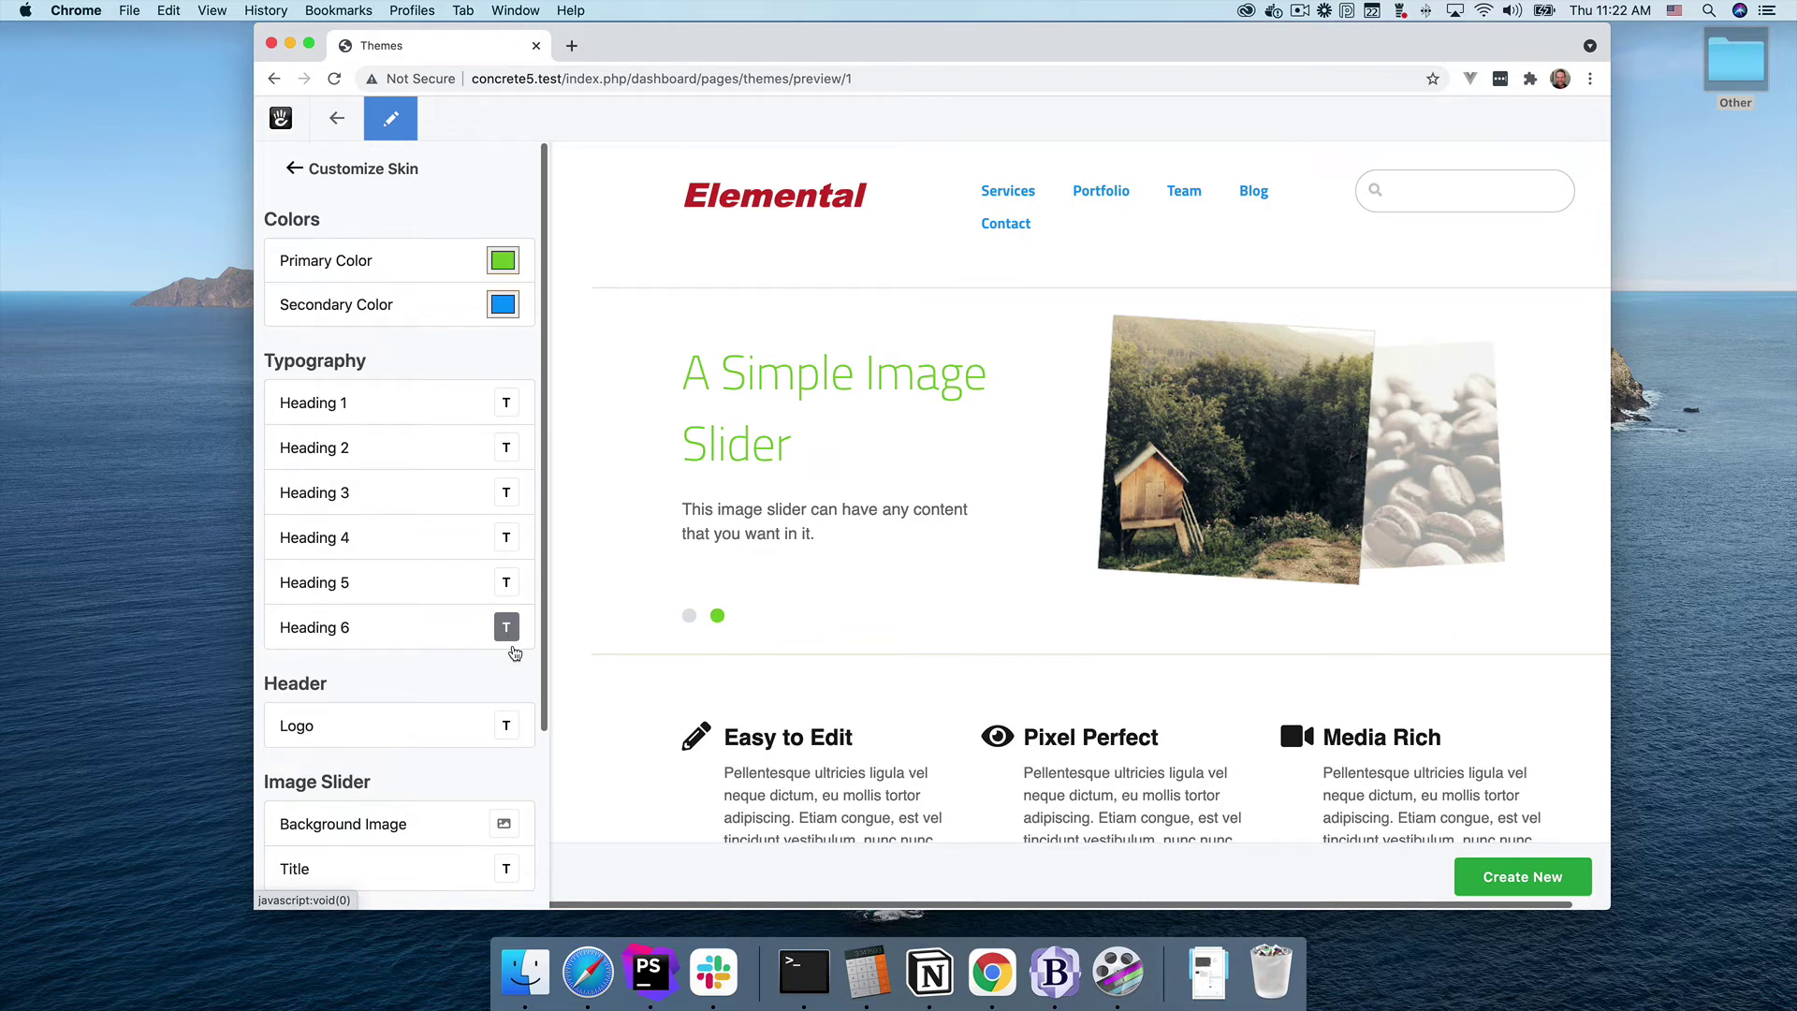
Review the logo's font settings, then open the Heading 1 typography settings
left_click(506, 725)
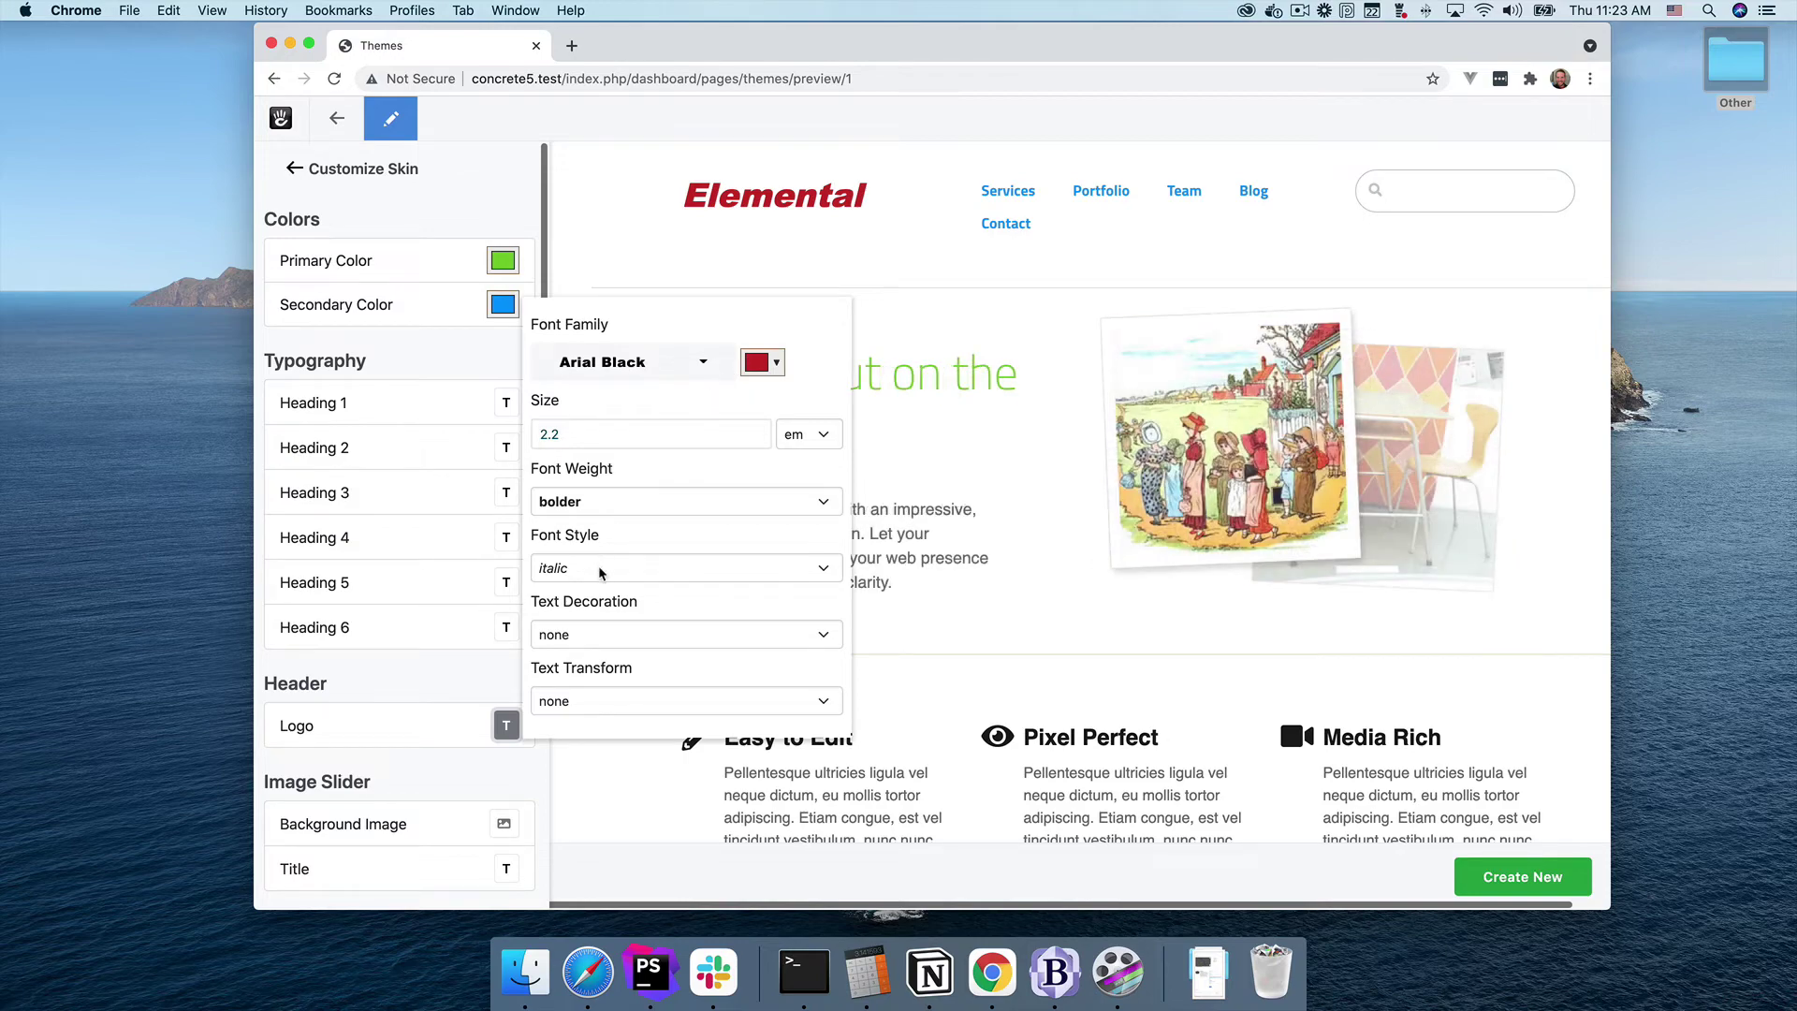
left_click(504, 721)
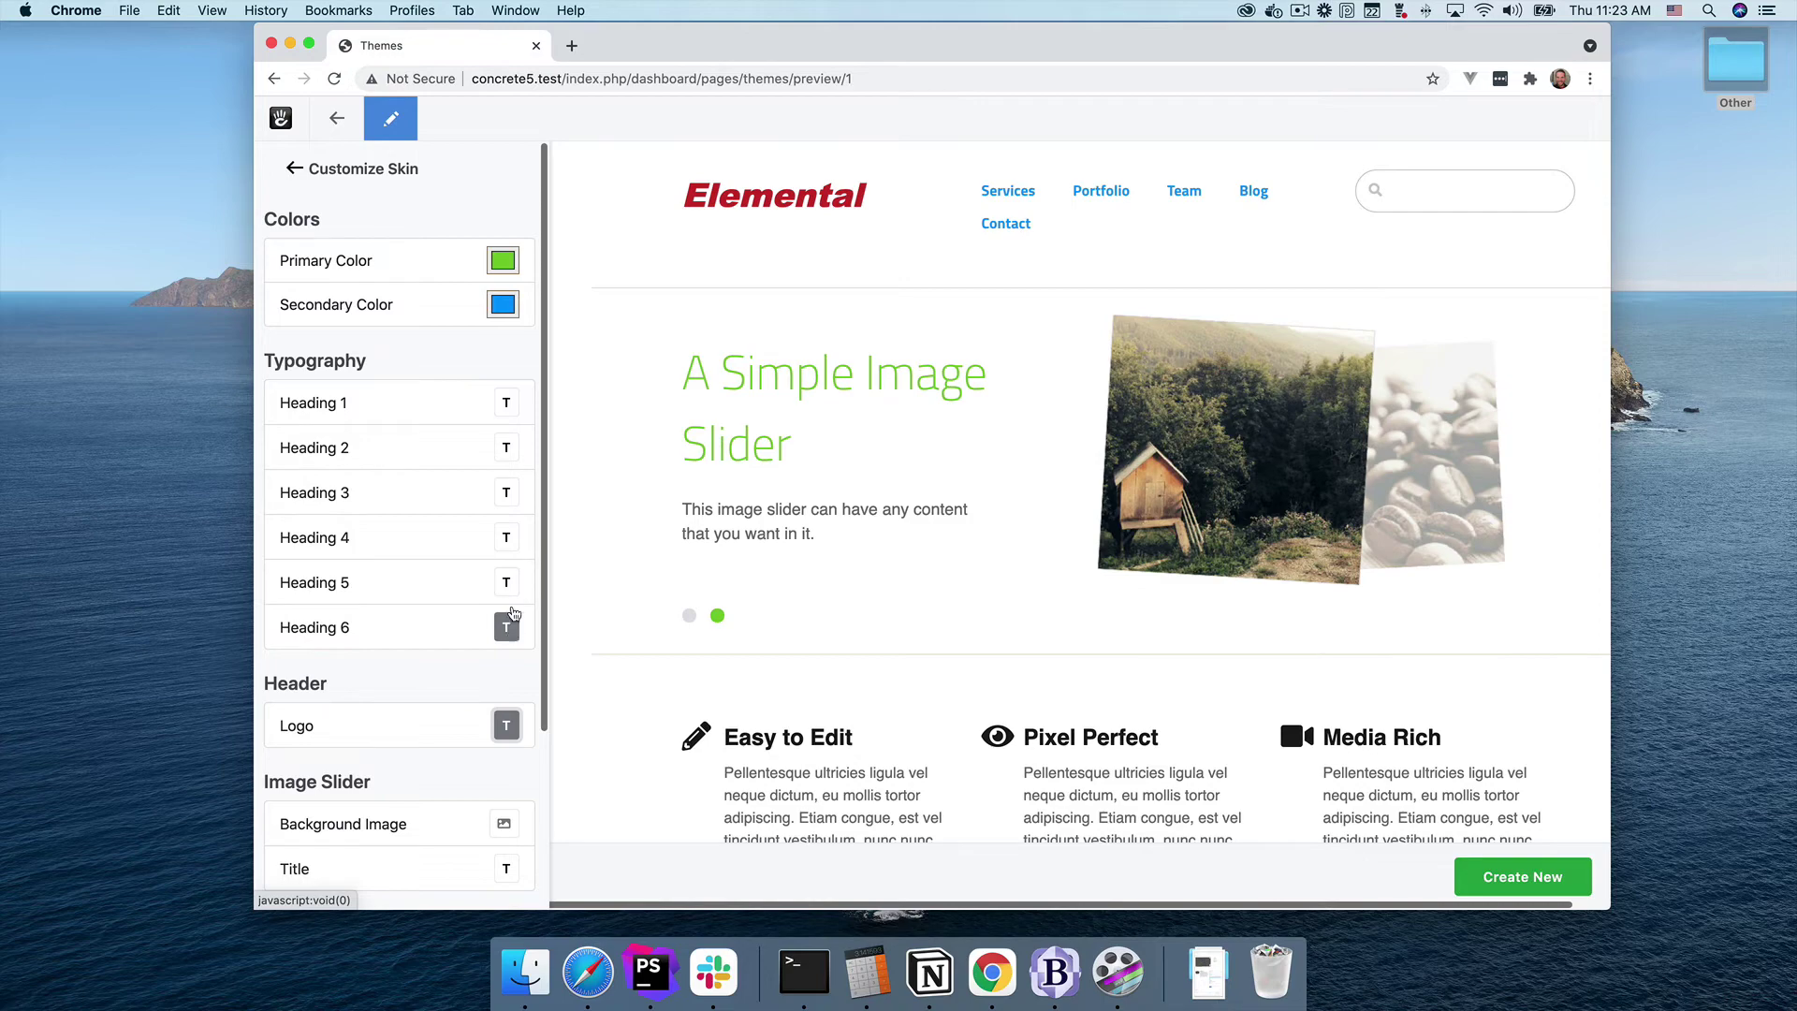
left_click(506, 403)
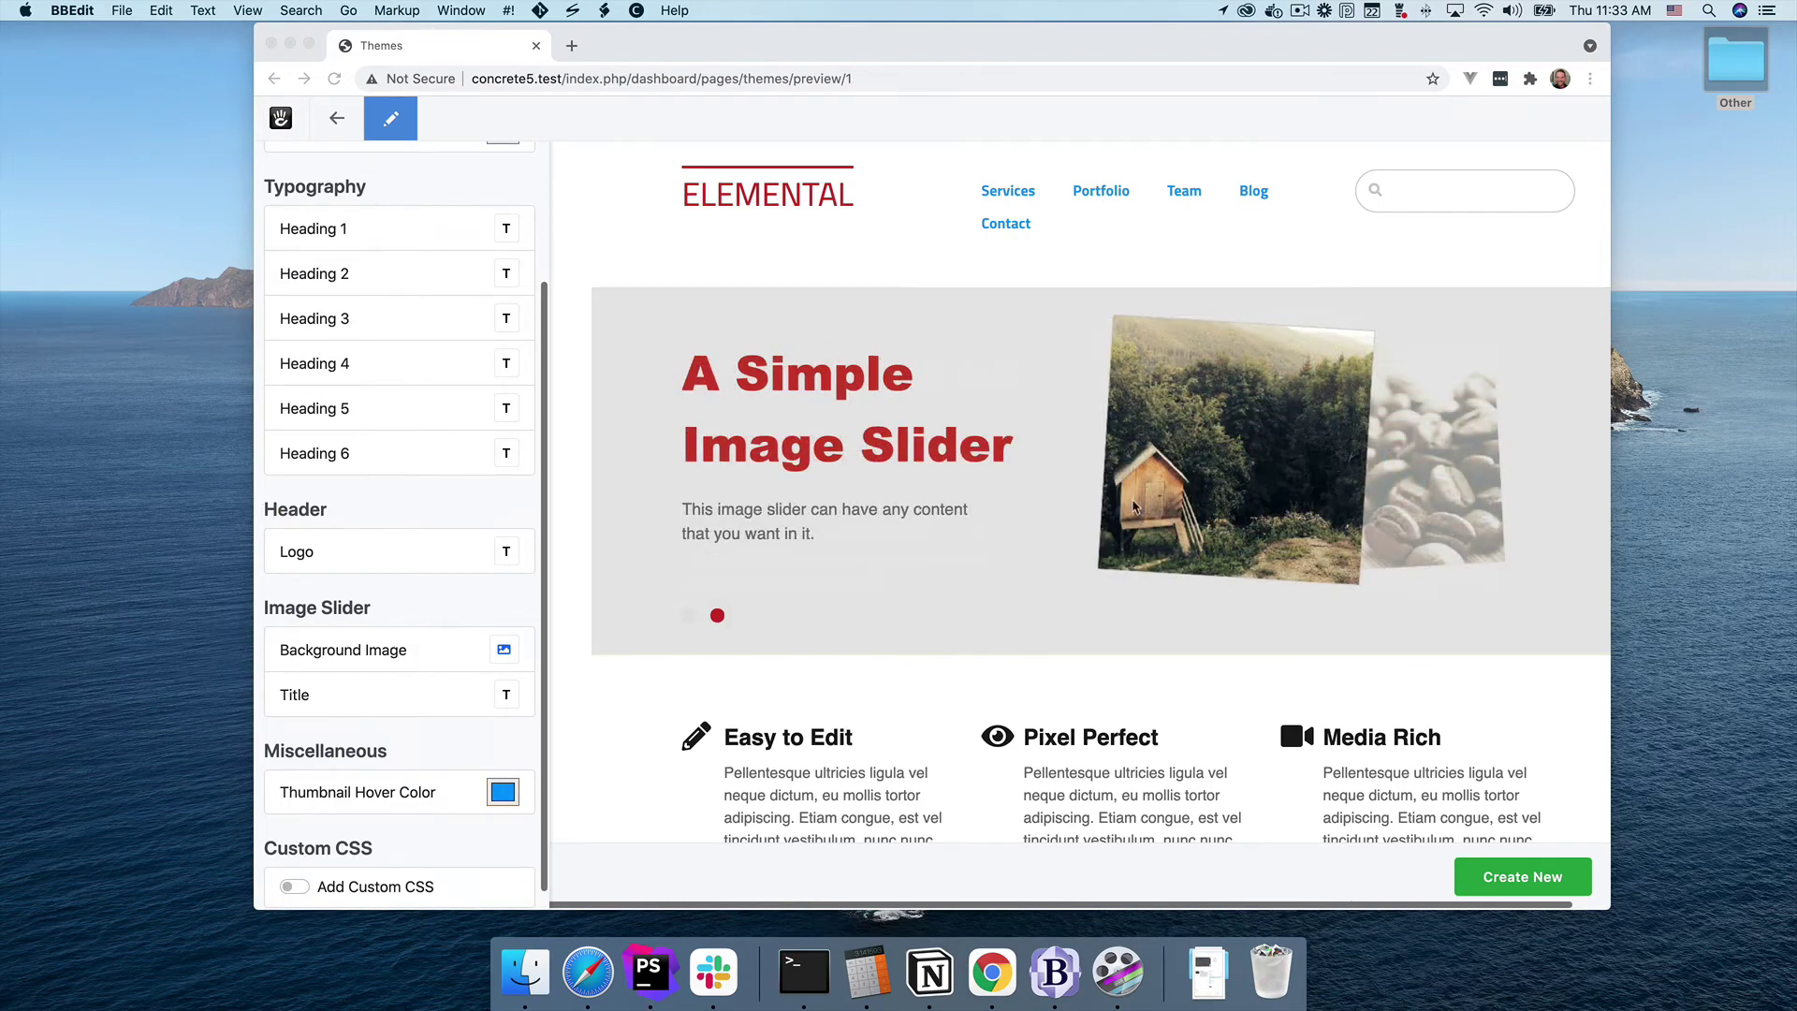
Create a new custom skin named 'Elemental Red' from the current customisations
left_click(1516, 877)
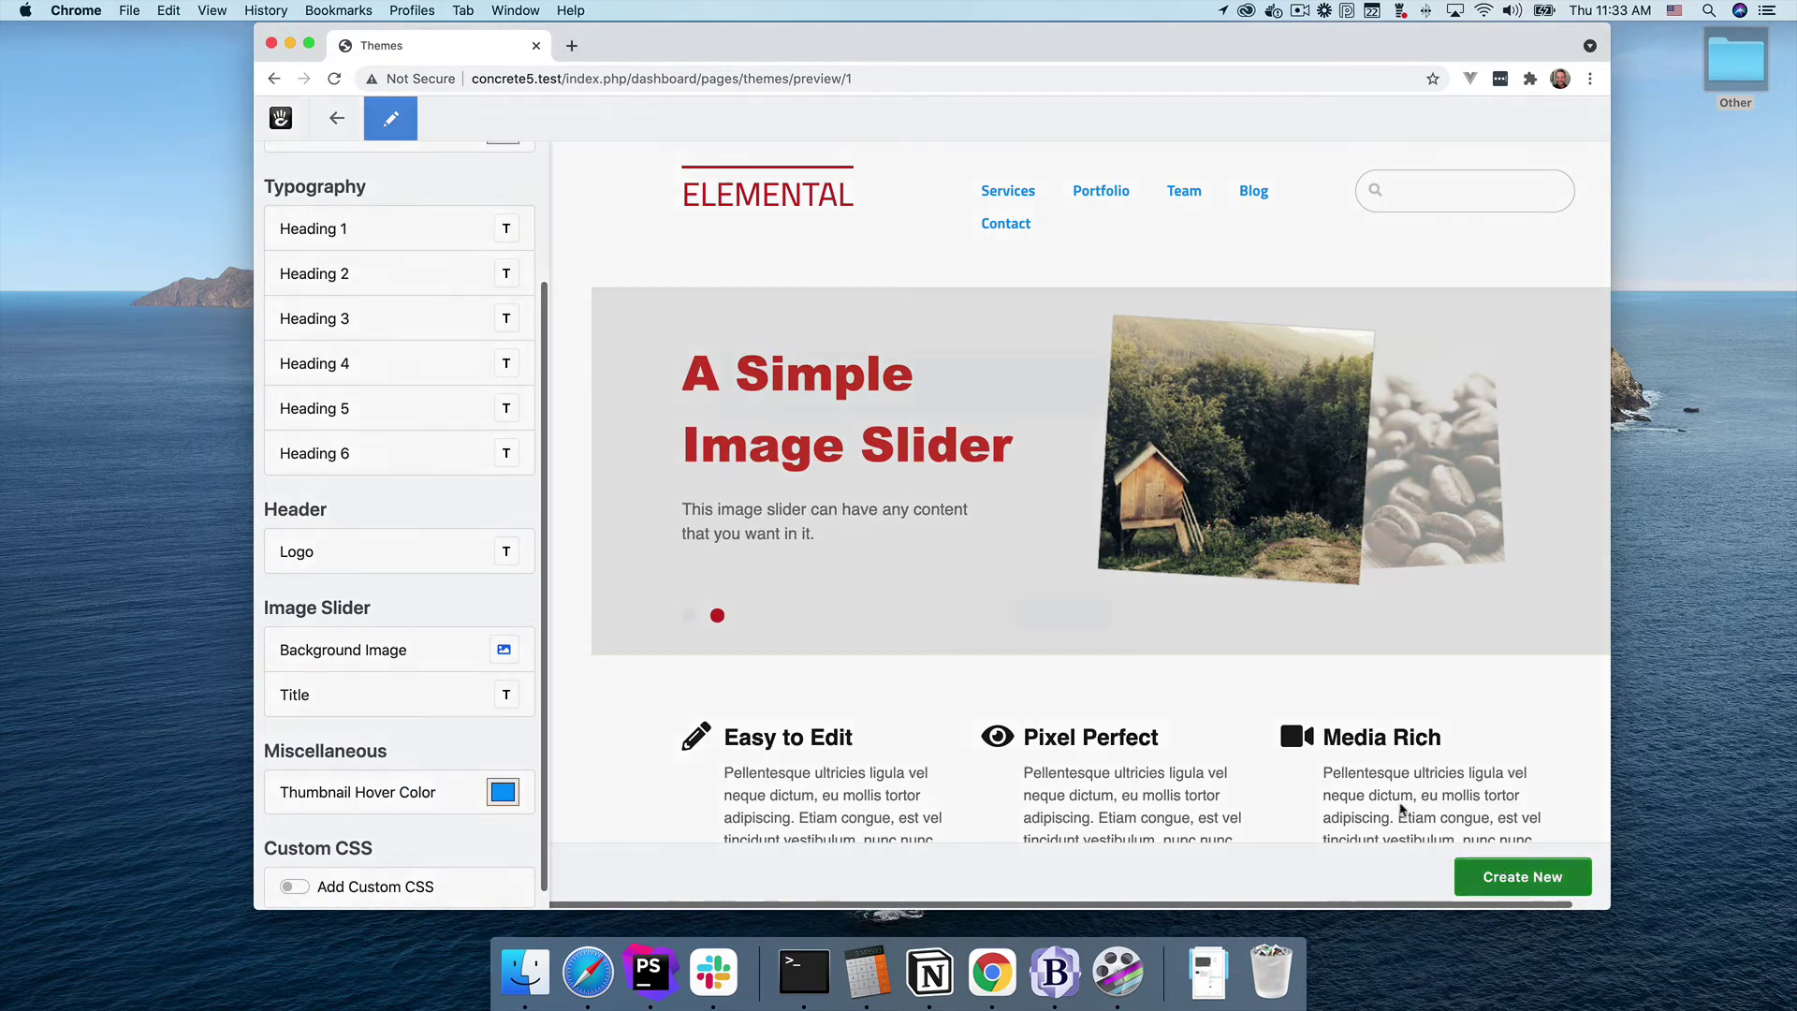
type("Ele")
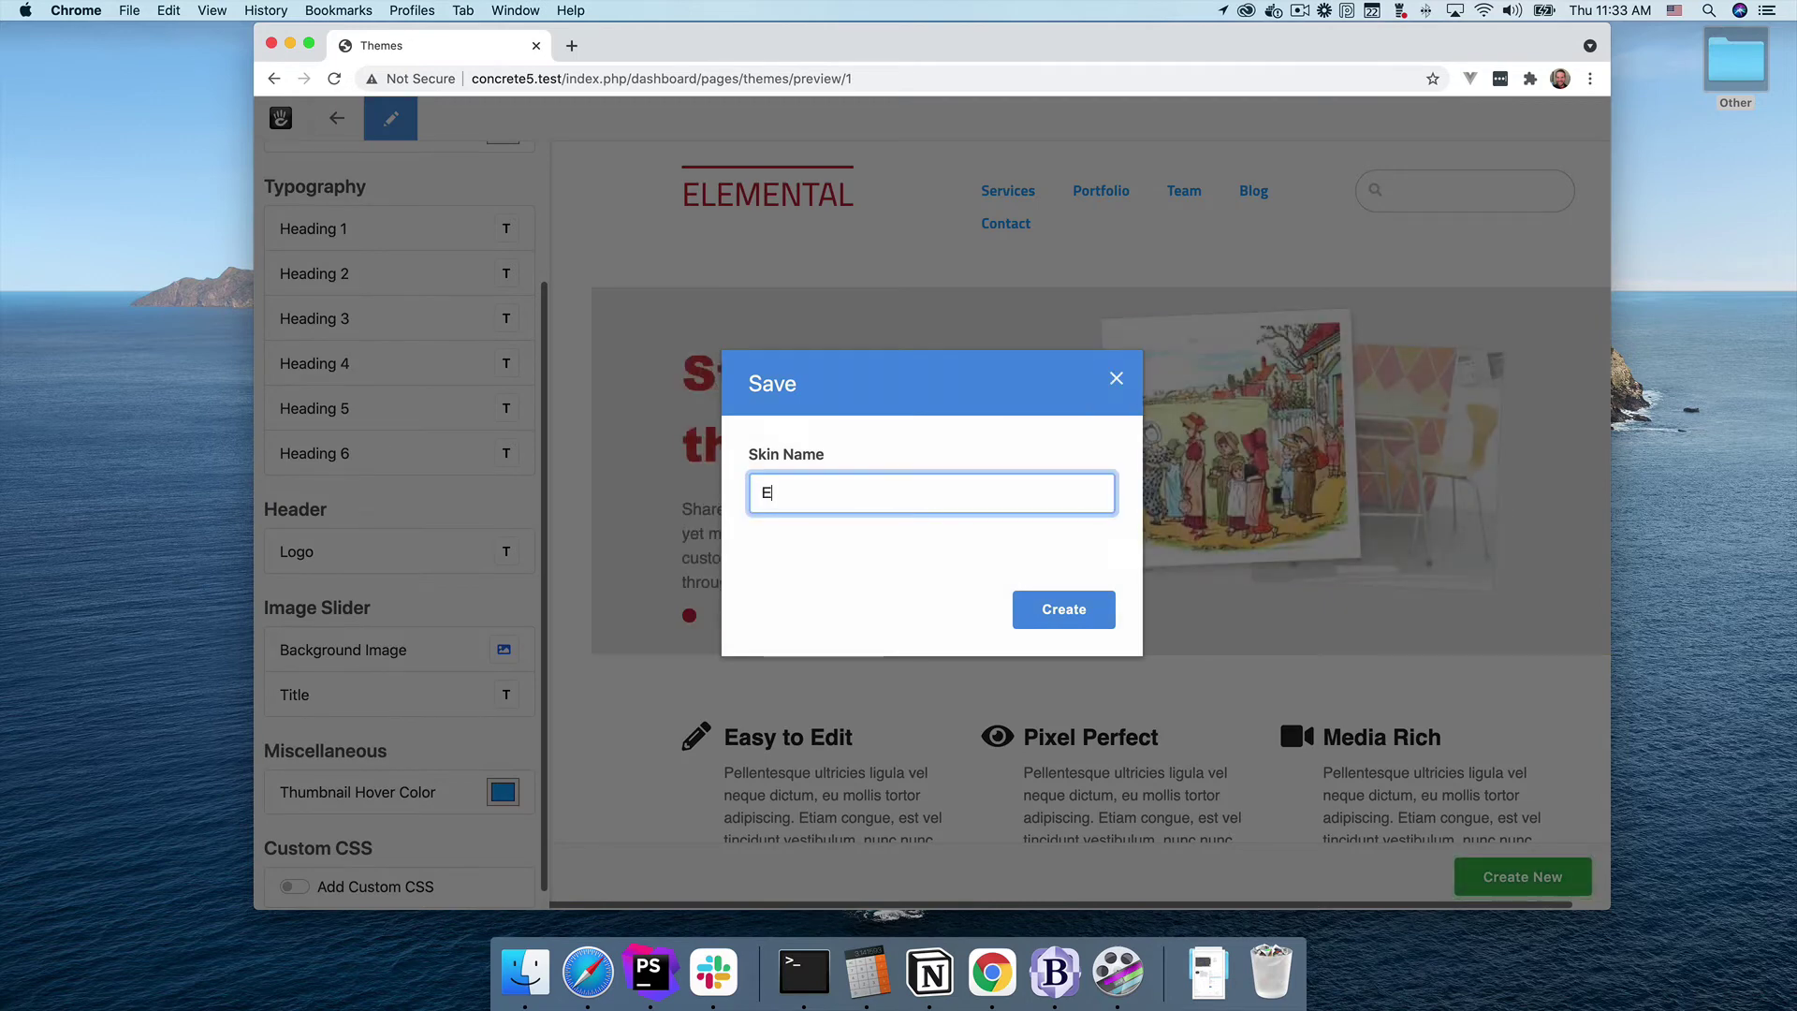
type("mental Red")
left_click(1067, 608)
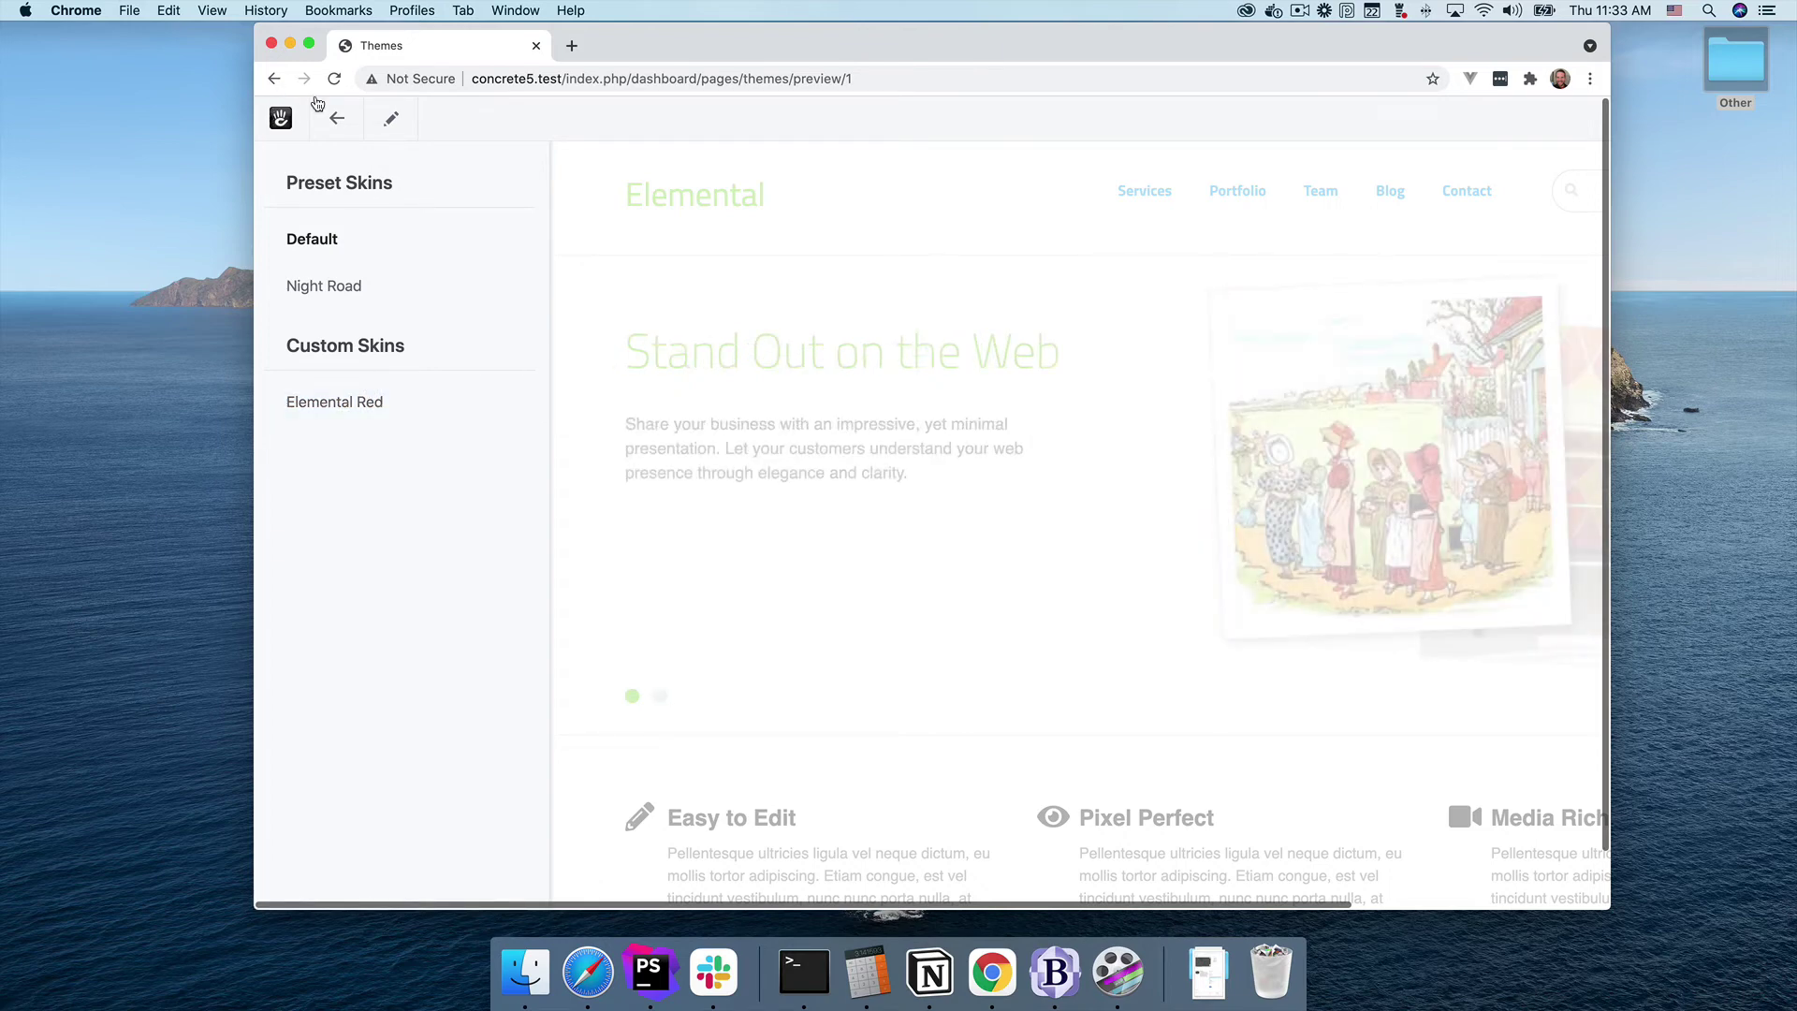
Go back to the Themes list and make Elemental Red the active Elemental++ skin
left_click(337, 118)
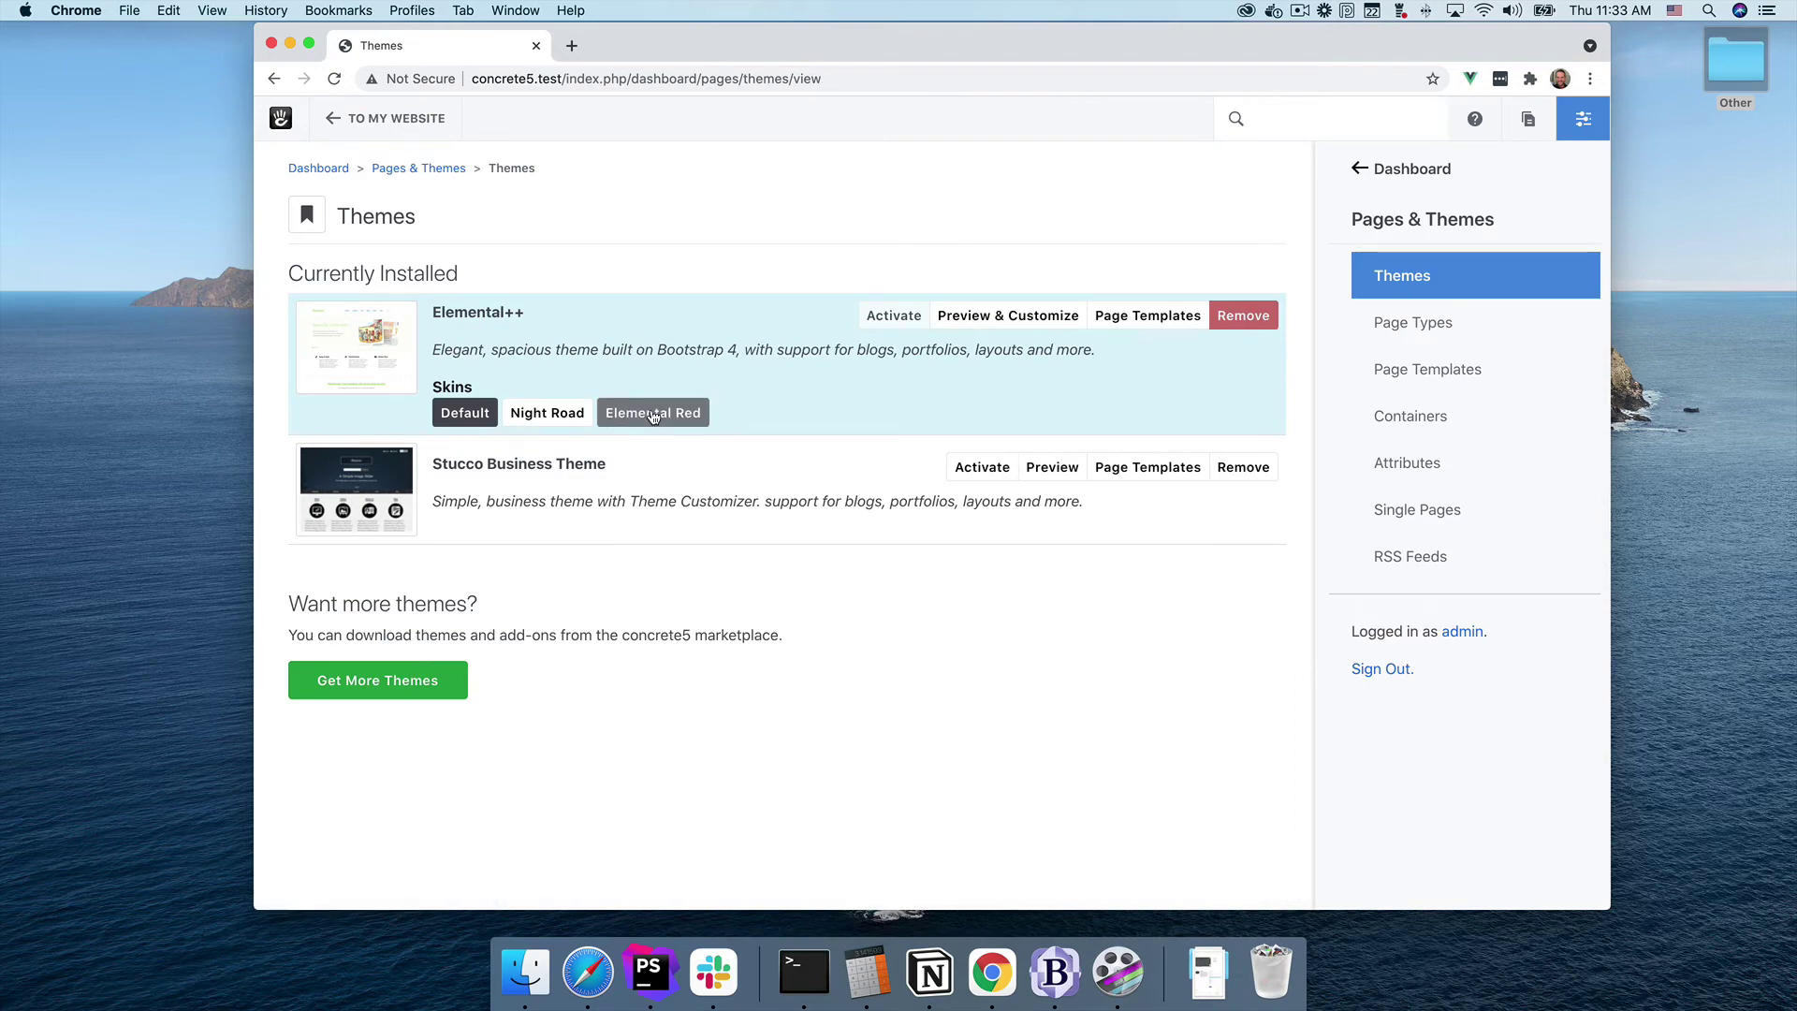
left_click(653, 414)
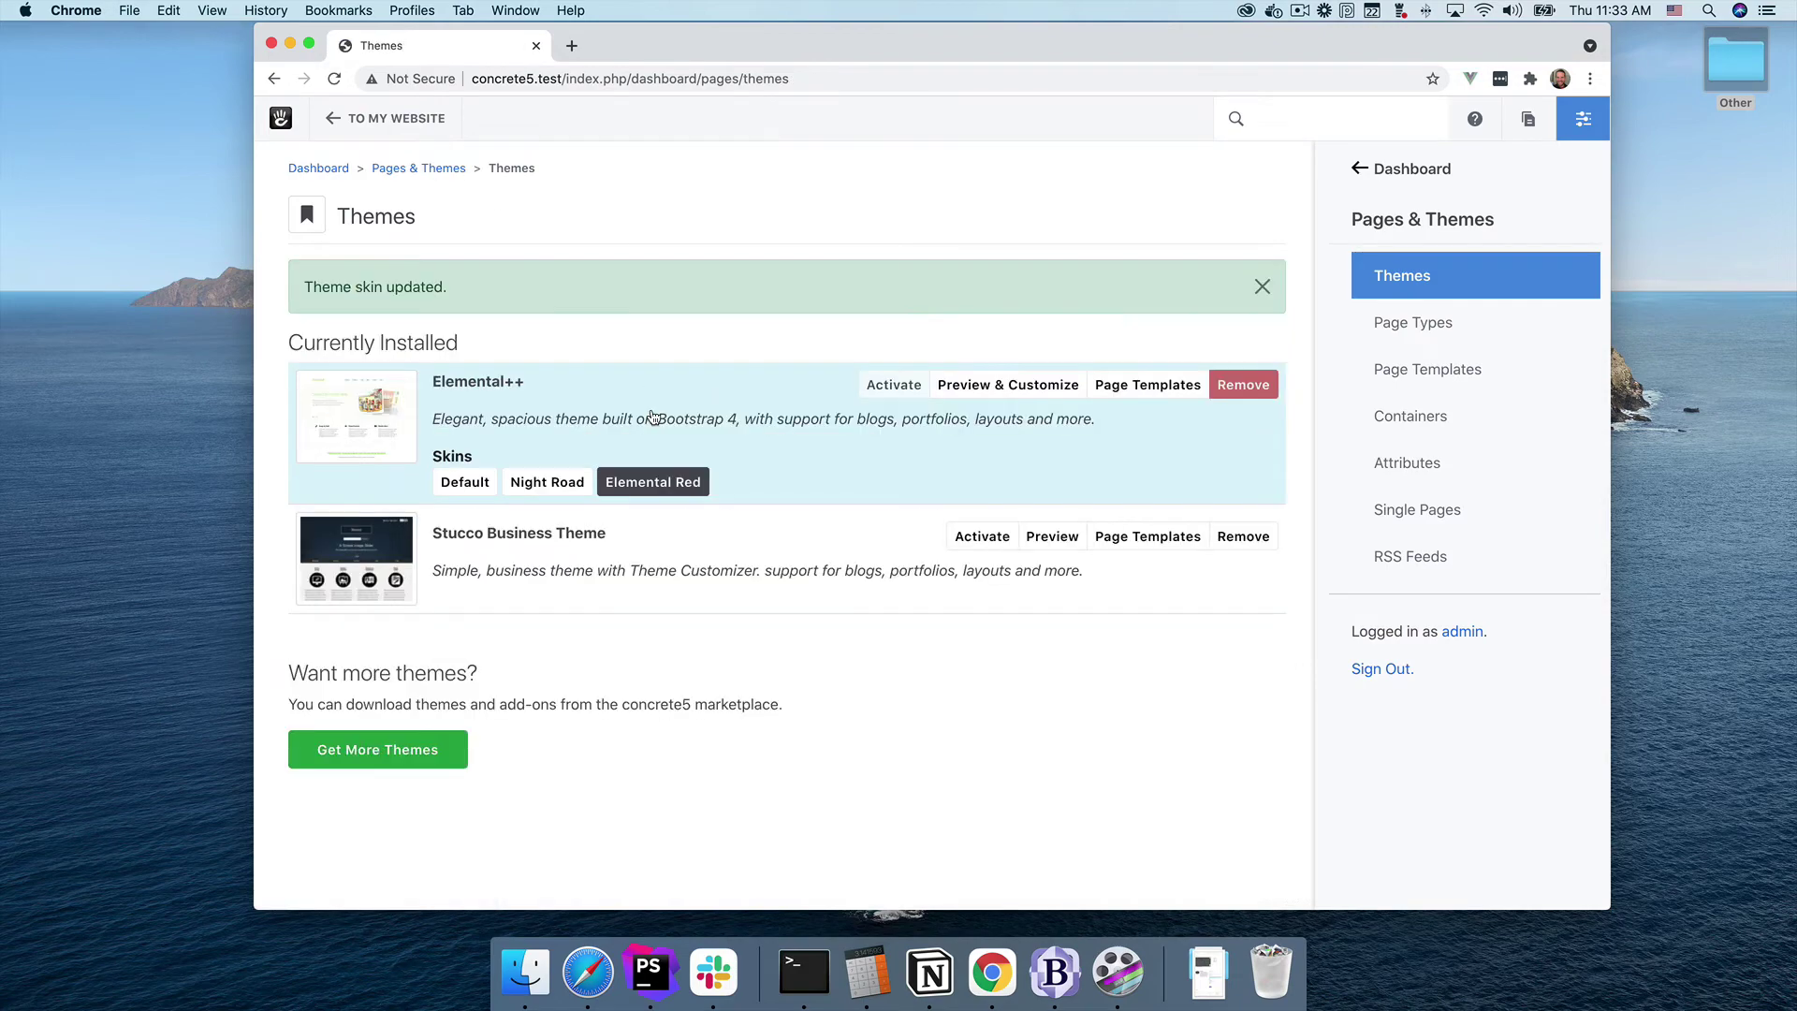
View the live home page showing the red ELEMENTAL logo and red slider heading
left_click(397, 119)
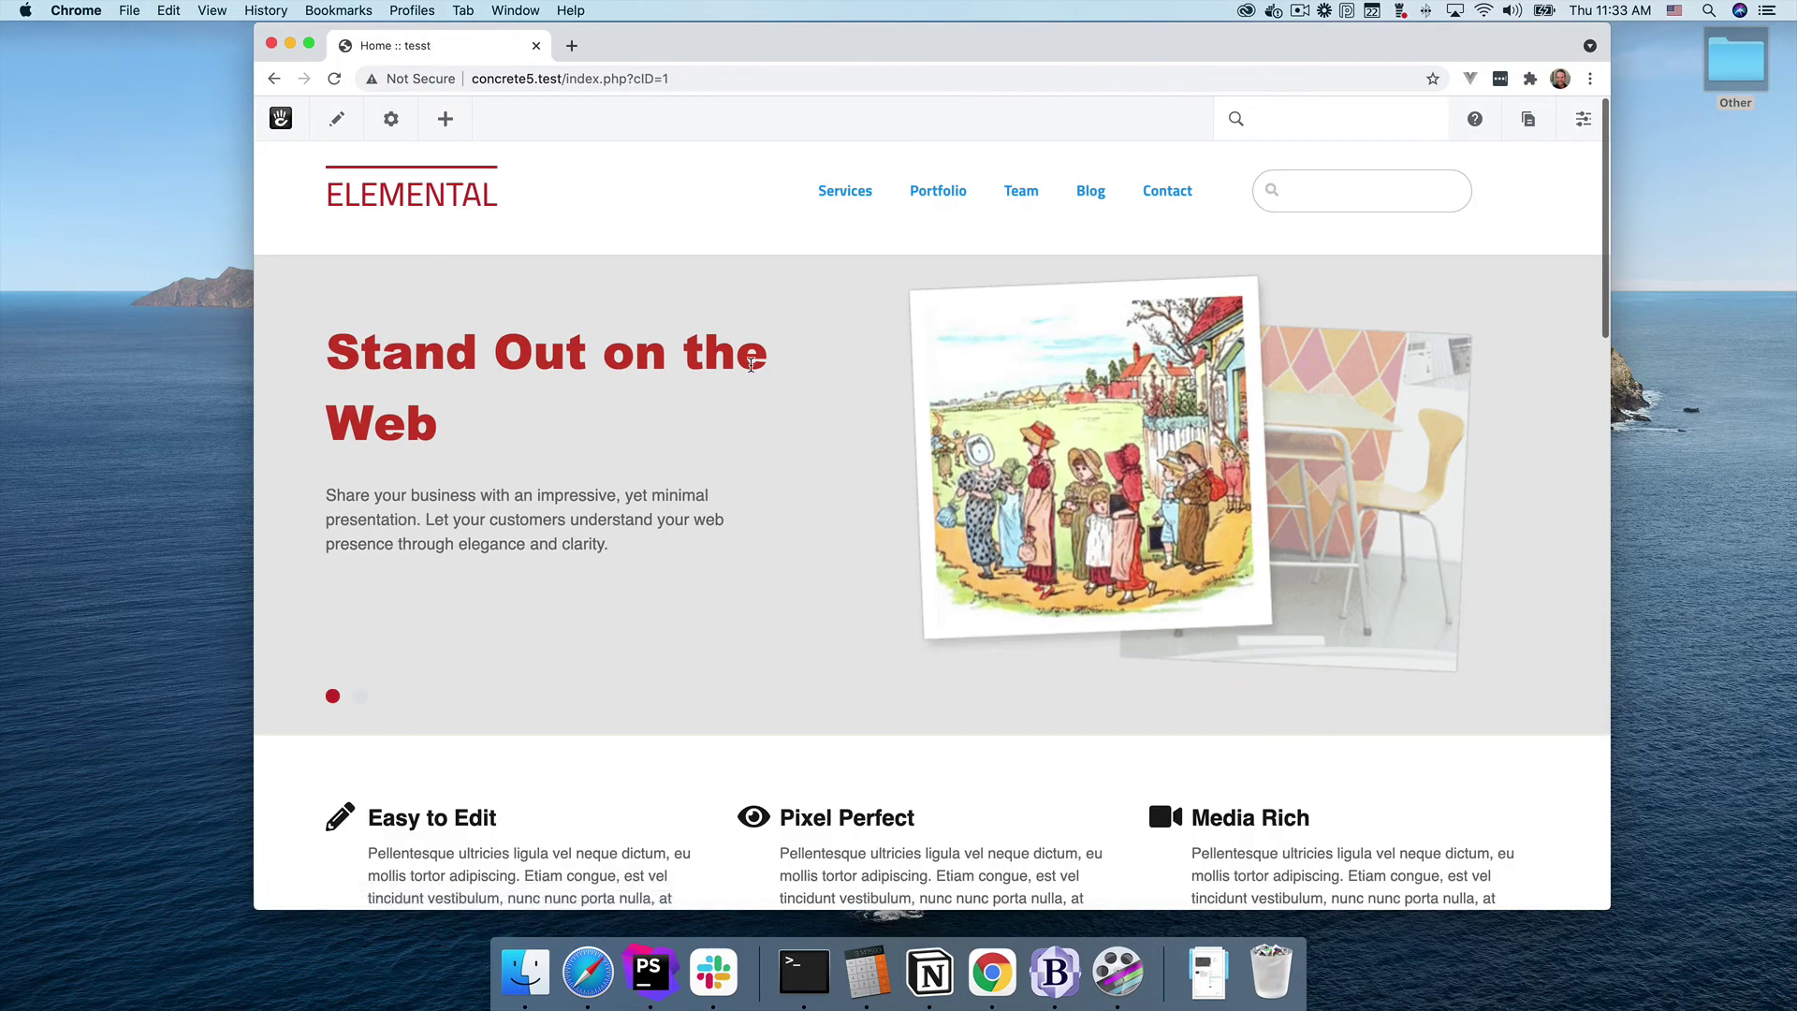